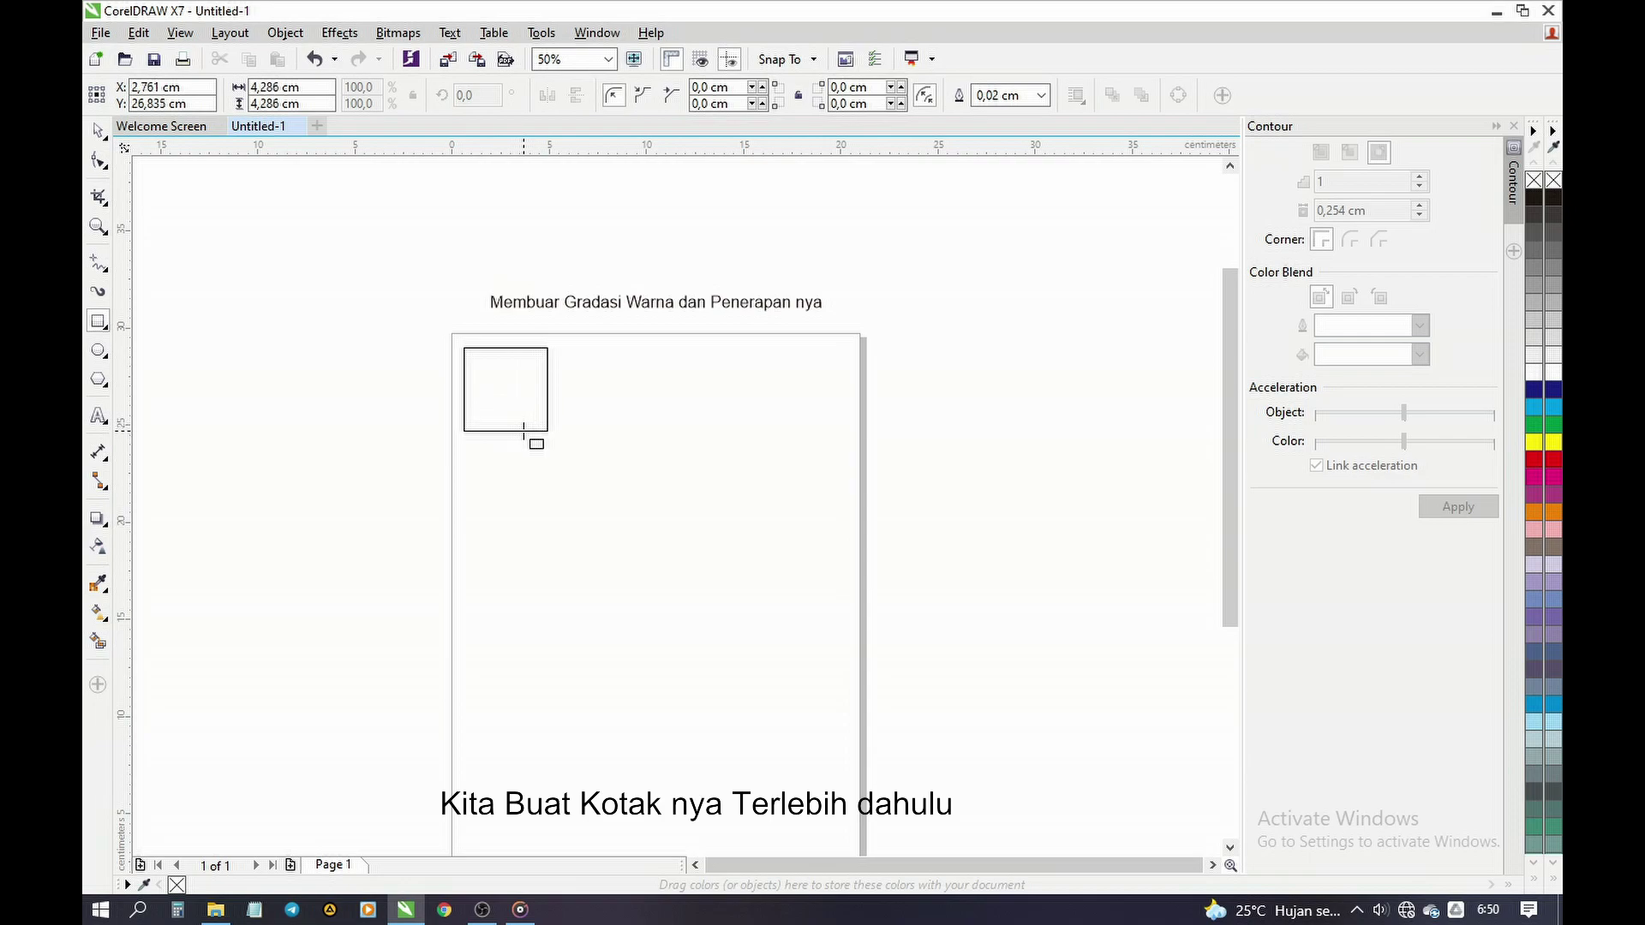
# Step: Fill the drawn square with solid red
pyautogui.press('space')
pyautogui.scroll(1, 540, 358)
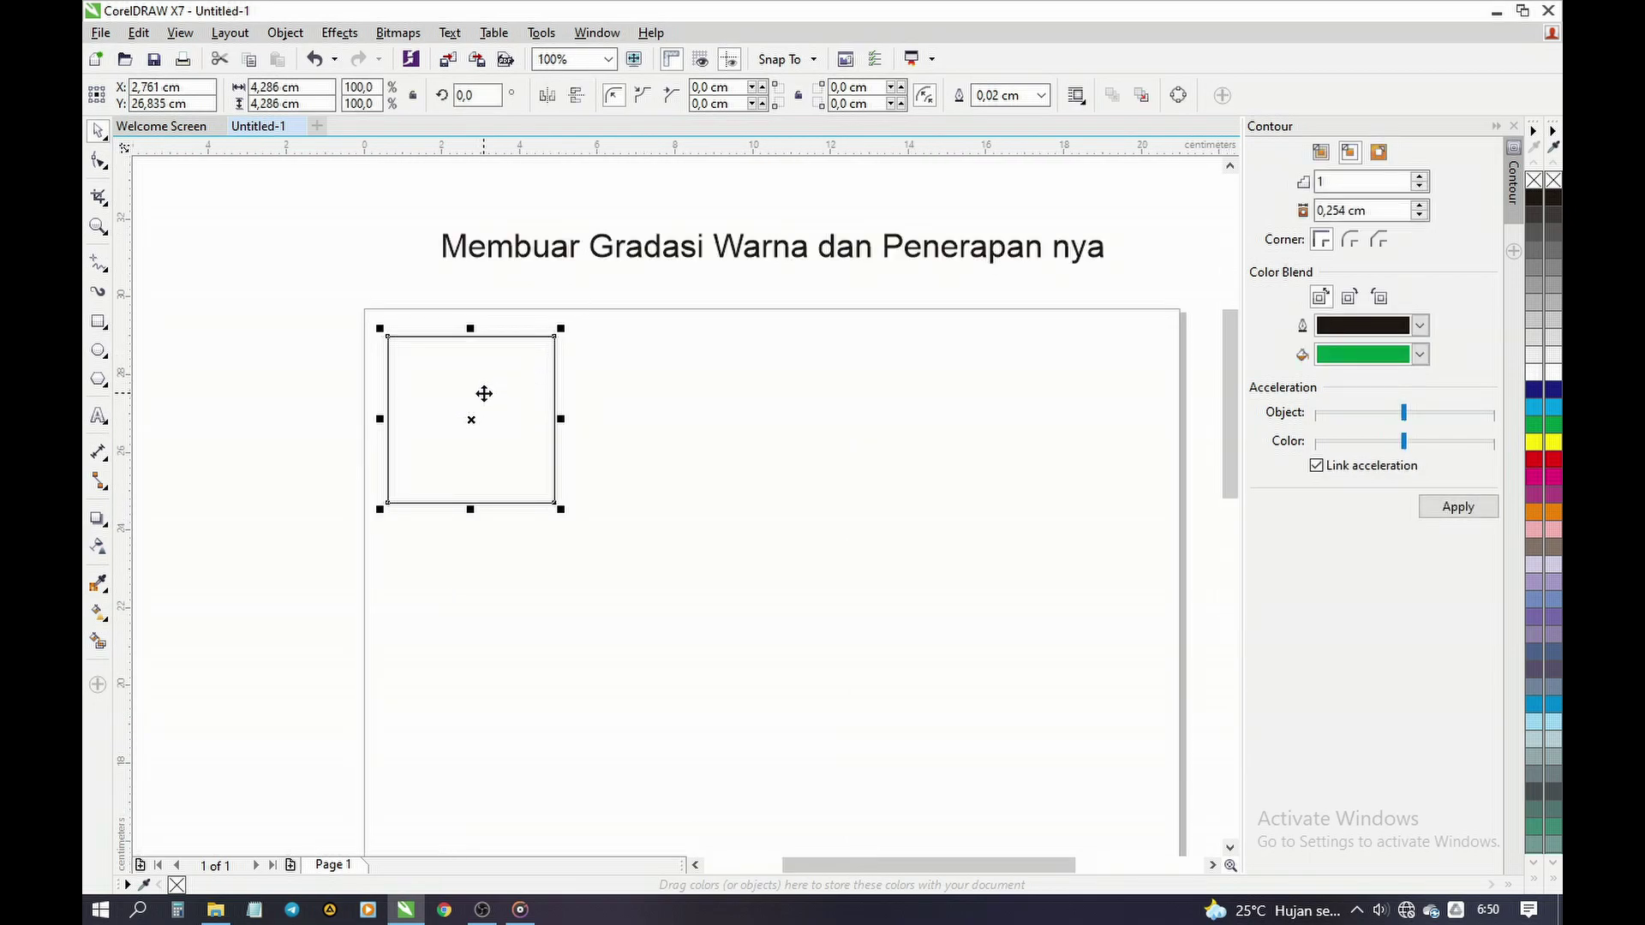
pyautogui.click(1534, 464)
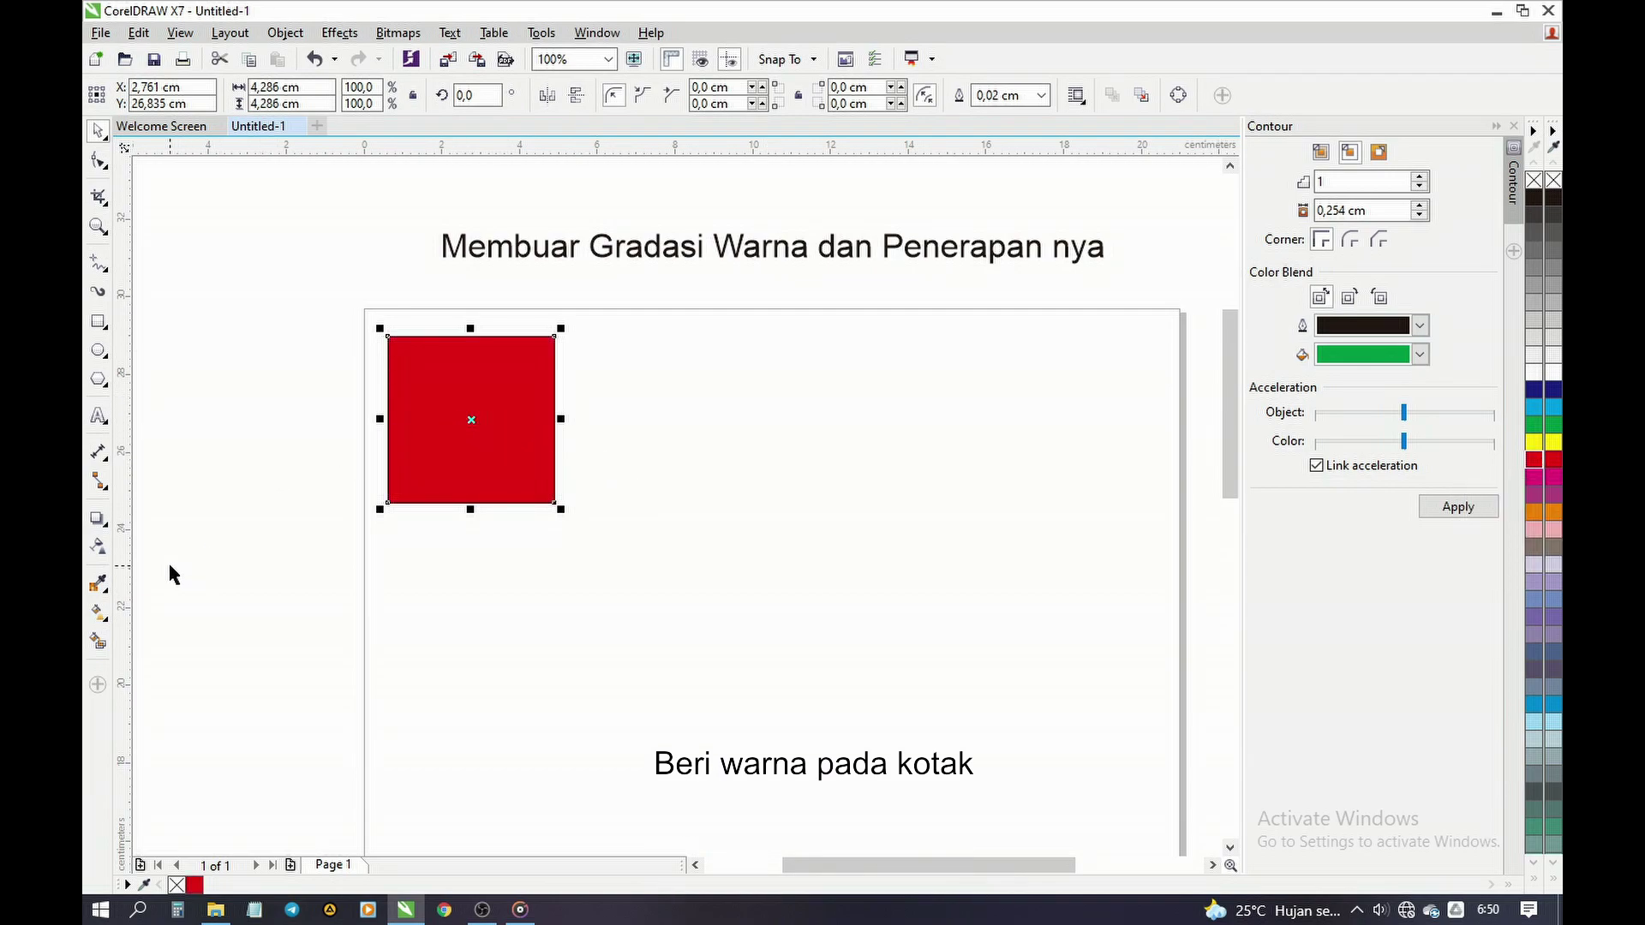
# Step: Apply a horizontal red-to-white linear fountain fill across the square with the Interactive Fill tool
pyautogui.click(99, 639)
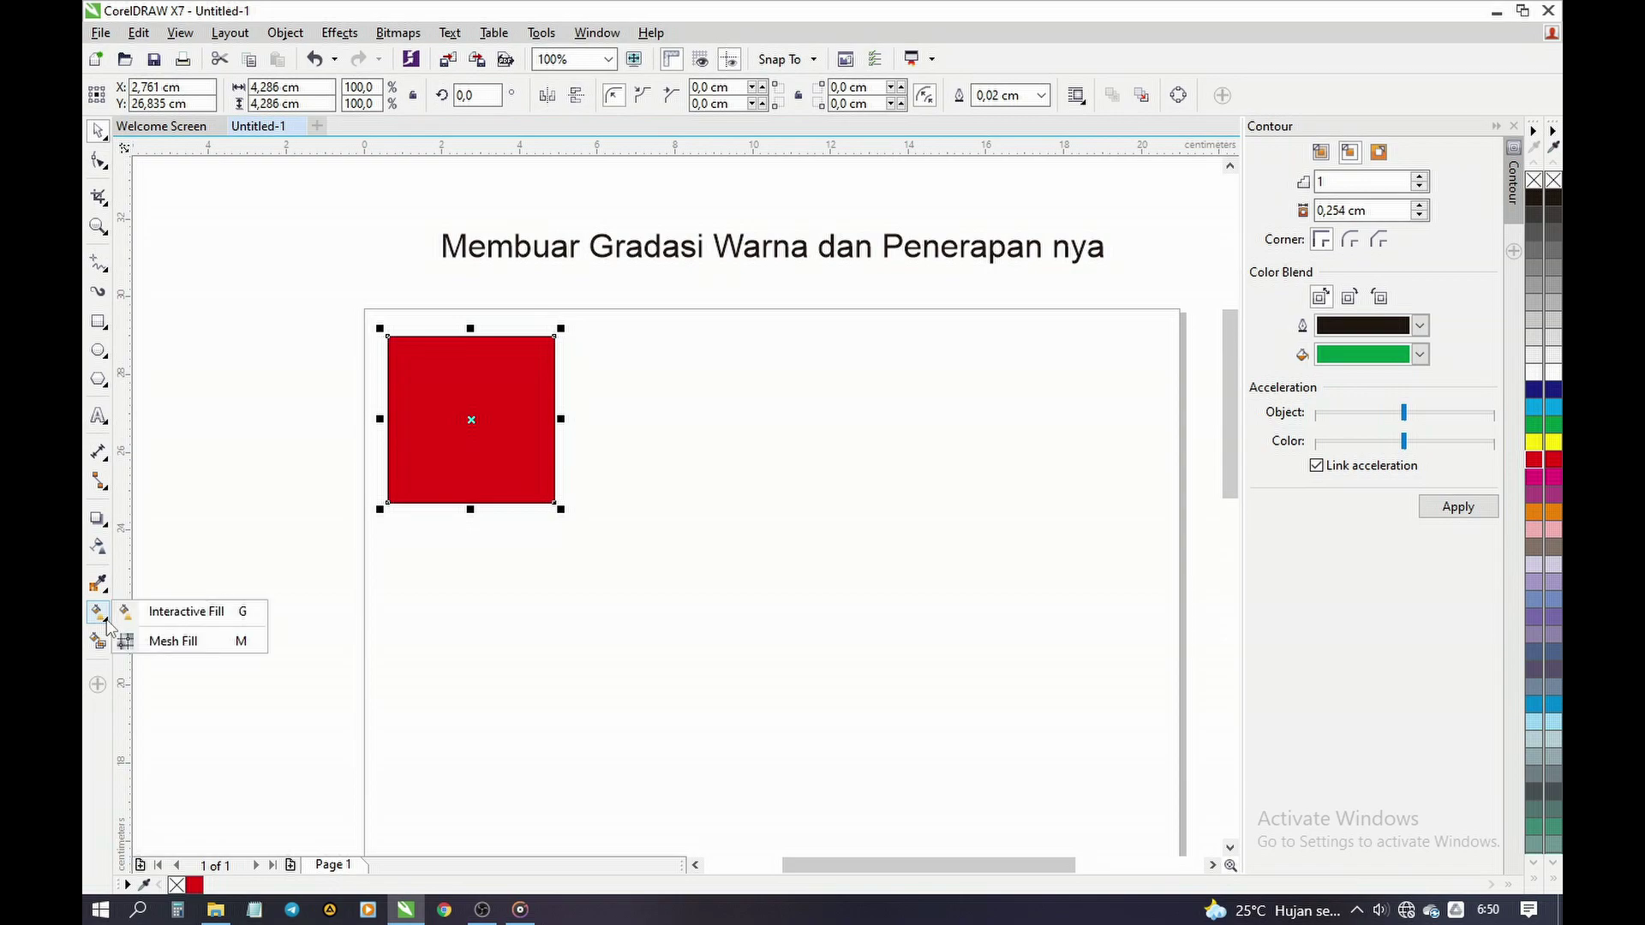
pyautogui.click(195, 614)
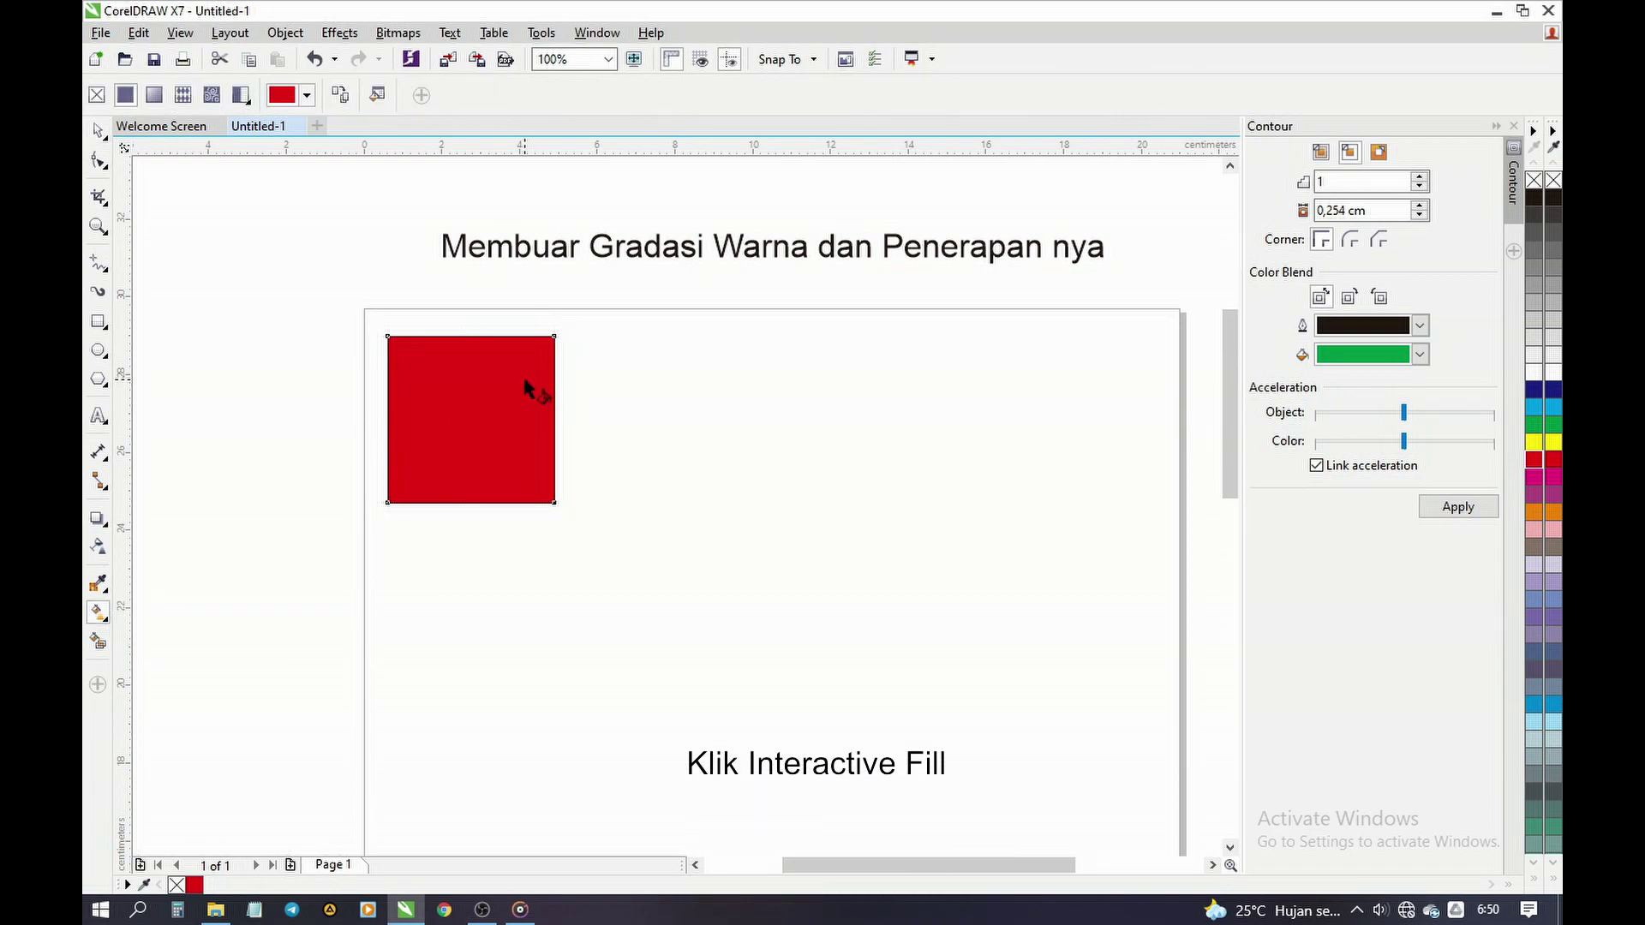
pyautogui.moveTo(388, 411); pyautogui.dragTo(553, 412)
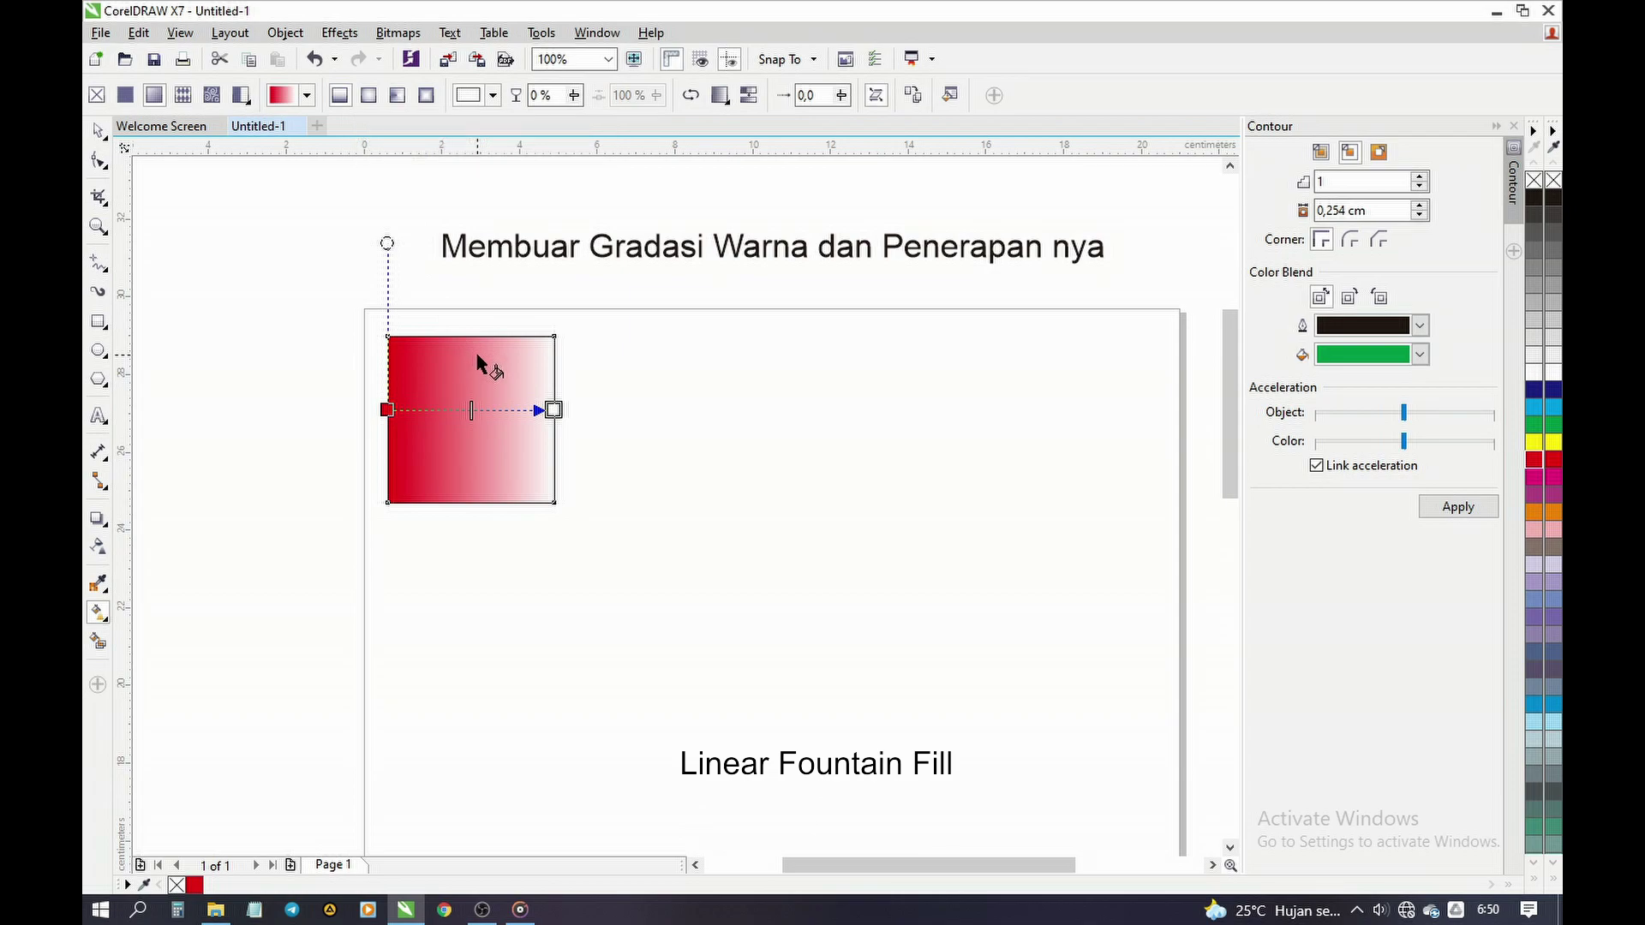
# Step: Duplicate the linear-gradient square to its right and change the copy's gradient to an elliptical fountain fill
pyautogui.click(97, 130)
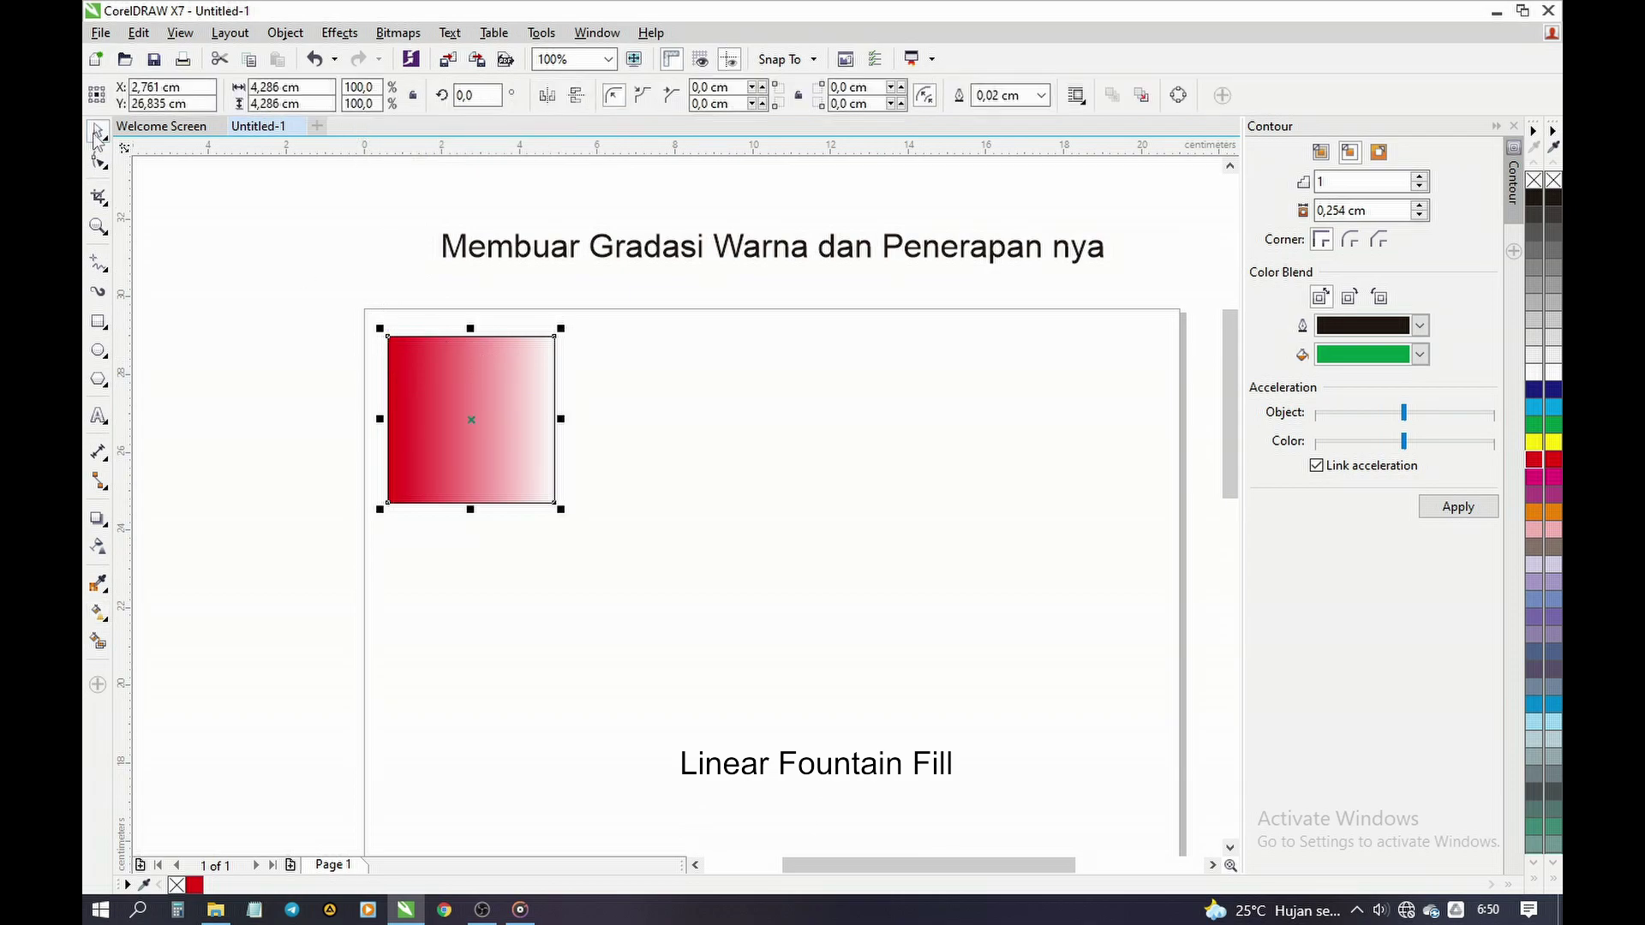
pyautogui.moveTo(478, 409); pyautogui.dragTo(663, 407)
pyautogui.rightClick(663, 407)
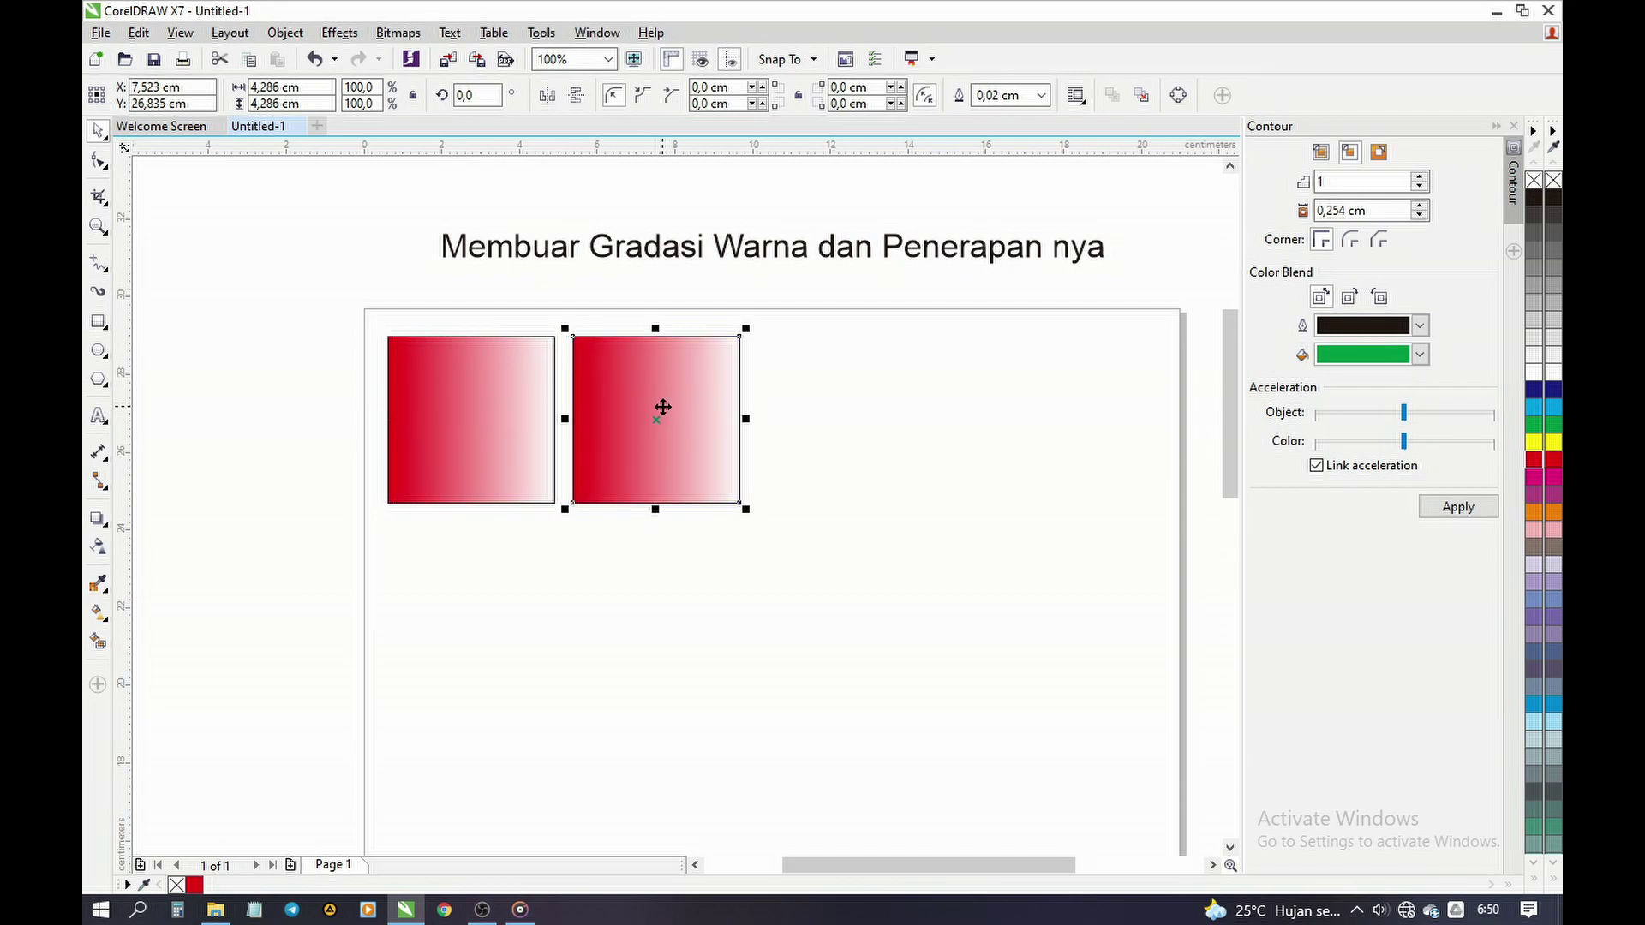
pyautogui.click(104, 620)
pyautogui.click(147, 613)
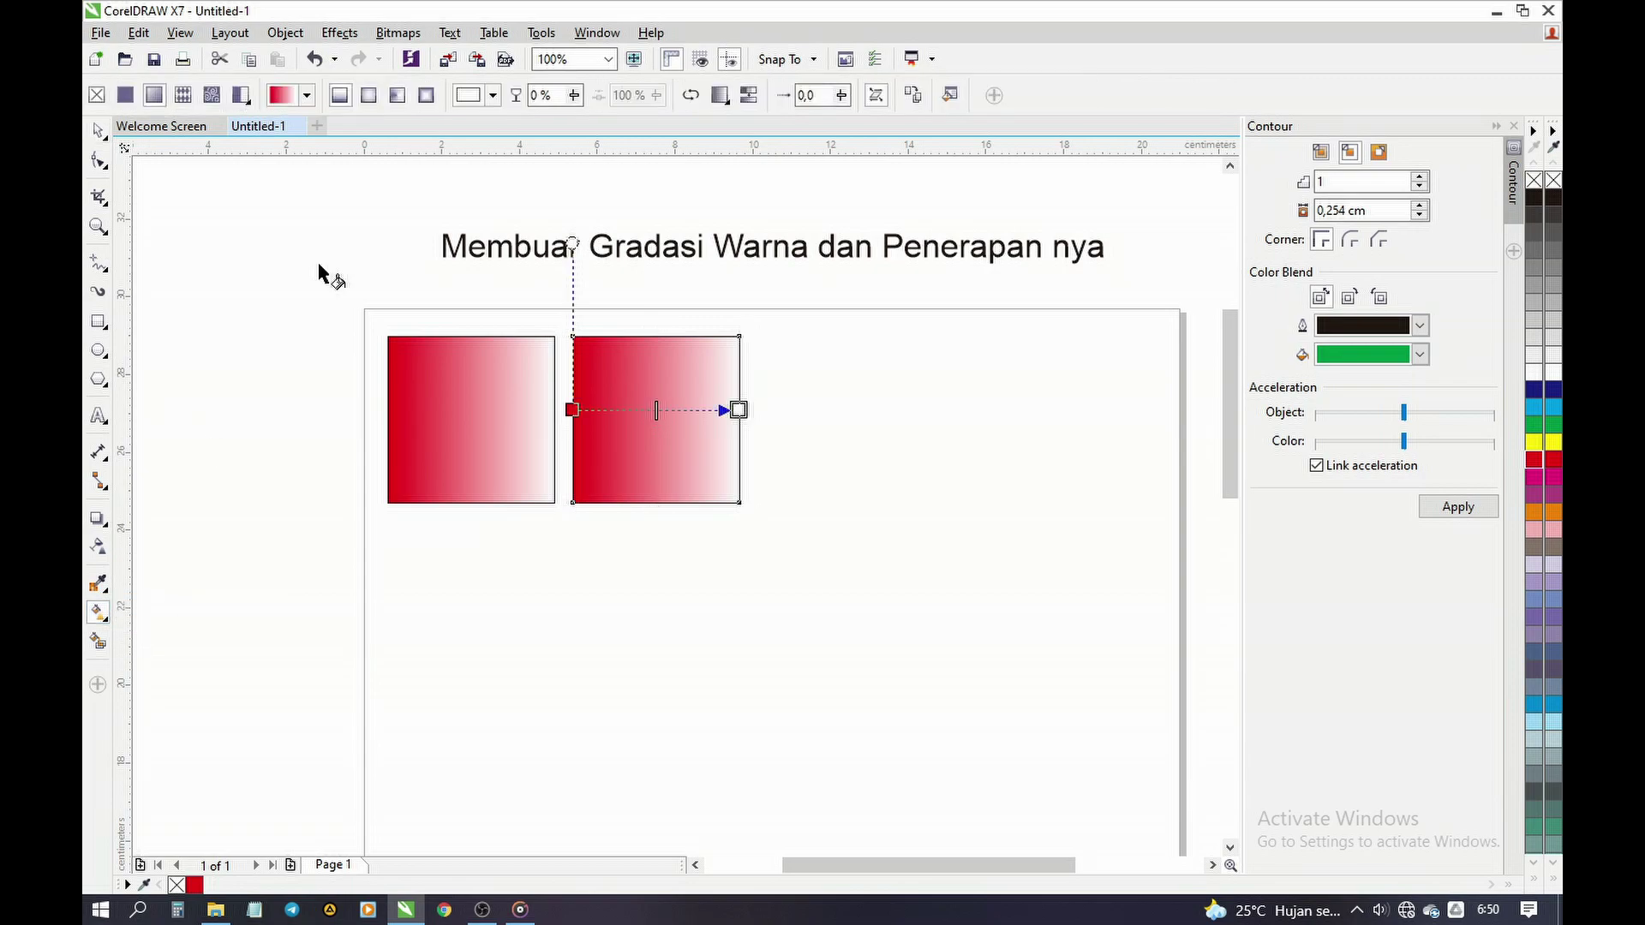
pyautogui.click(369, 95)
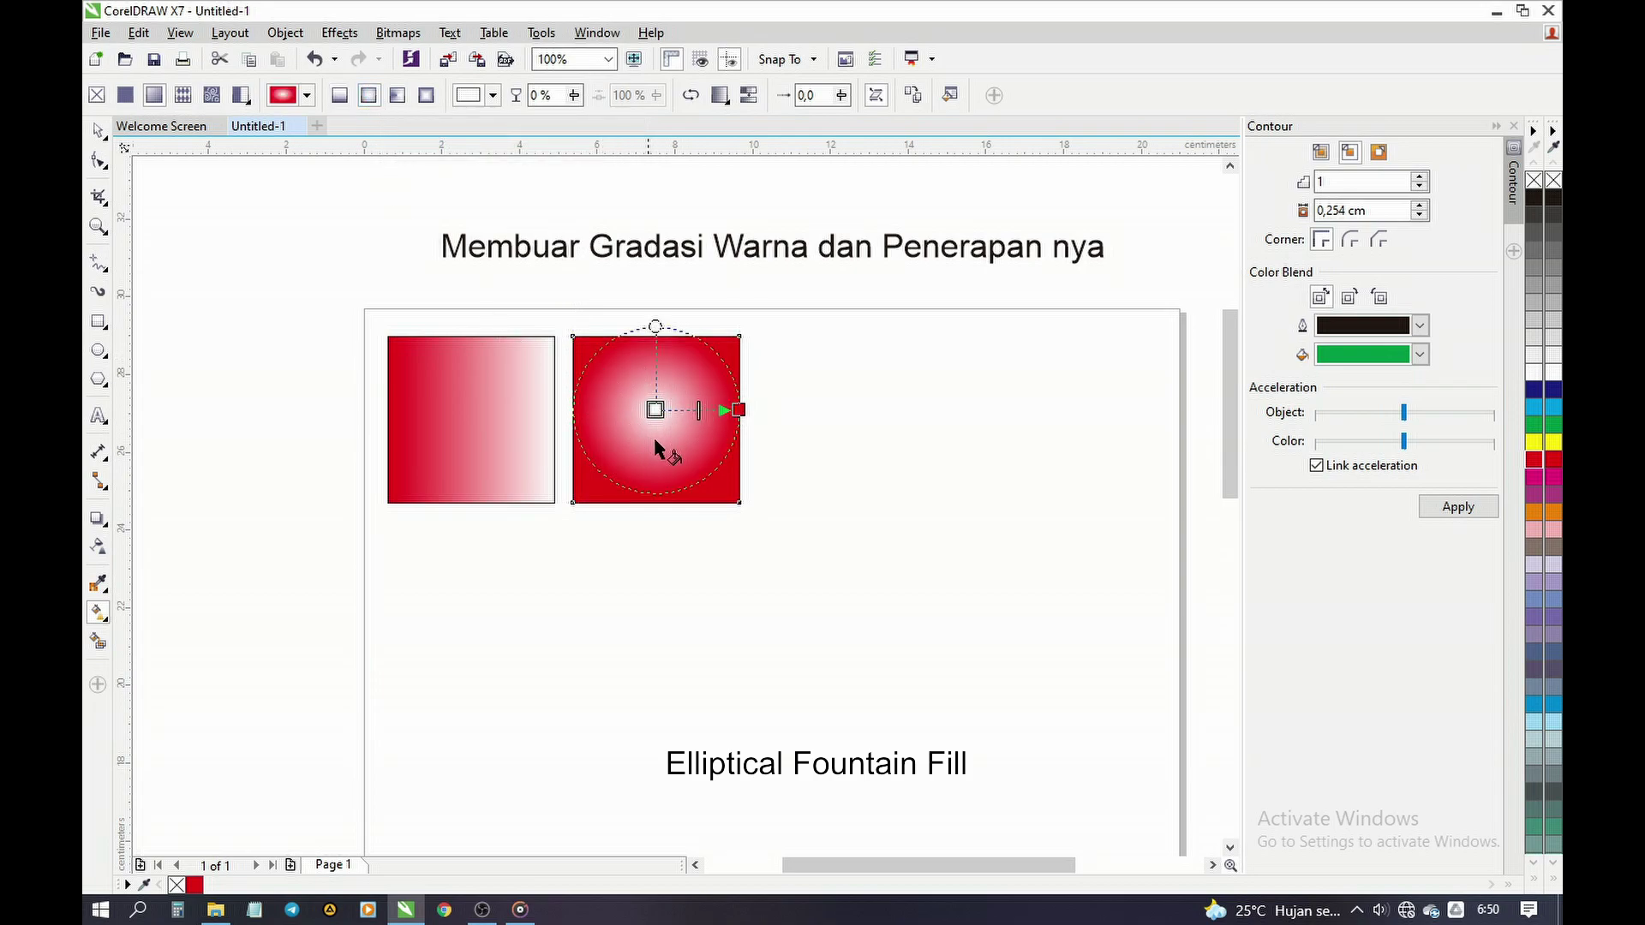
# Step: Duplicate the elliptical-gradient square to its right and change the copy's gradient to a conical fountain fill
pyautogui.press('space')
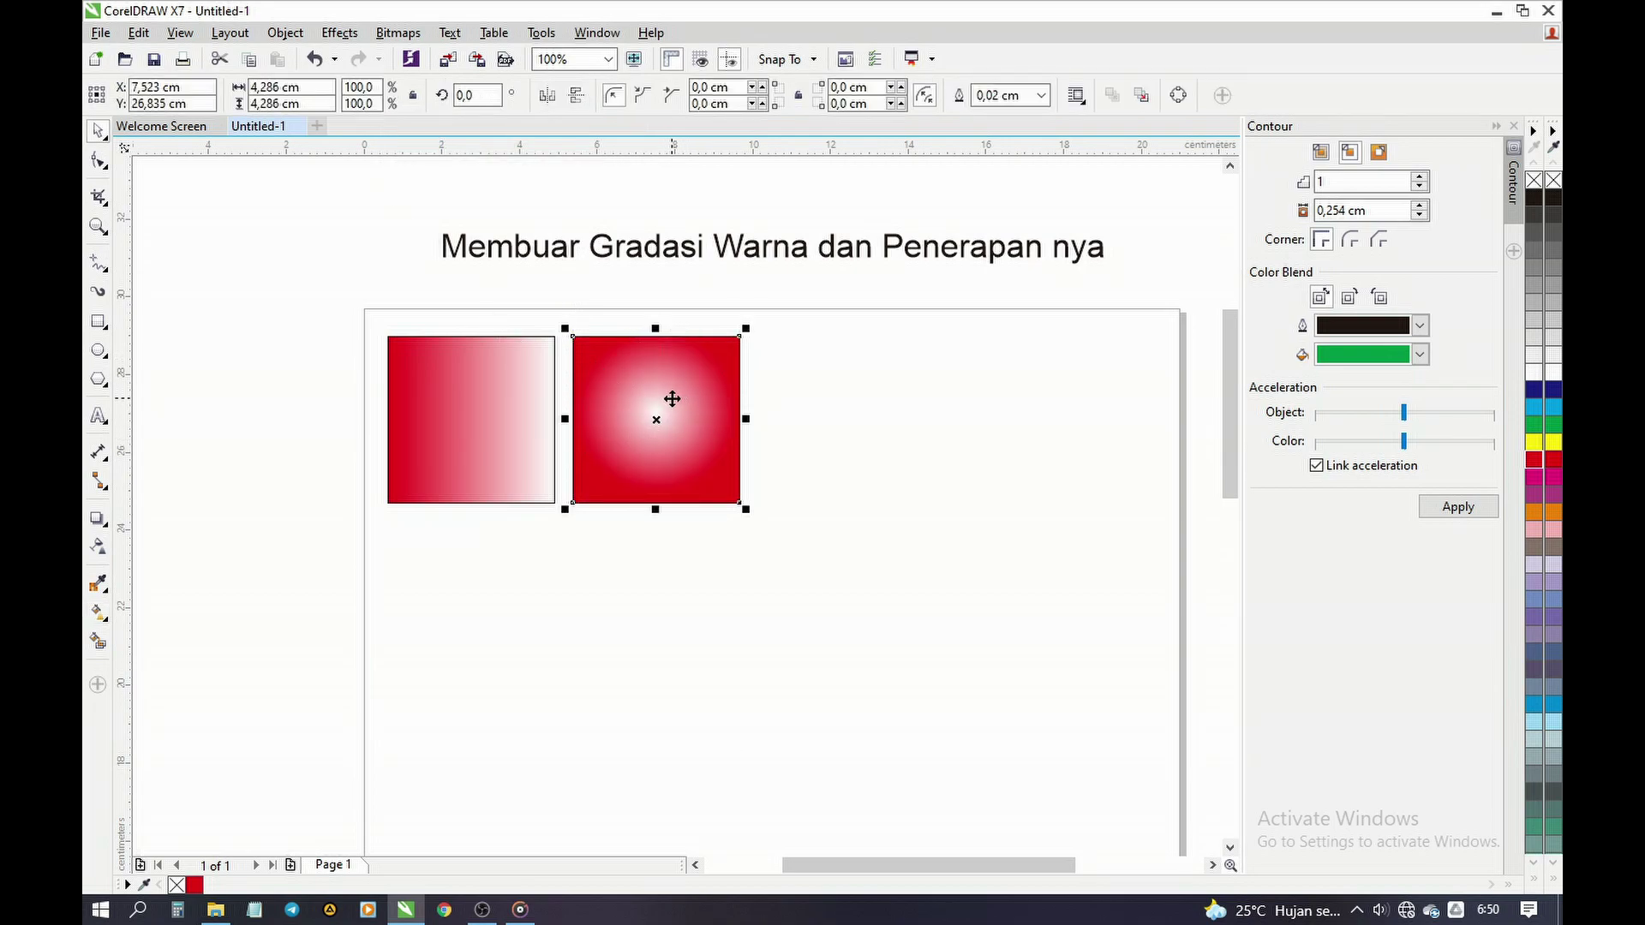
pyautogui.moveTo(676, 394); pyautogui.dragTo(855, 422)
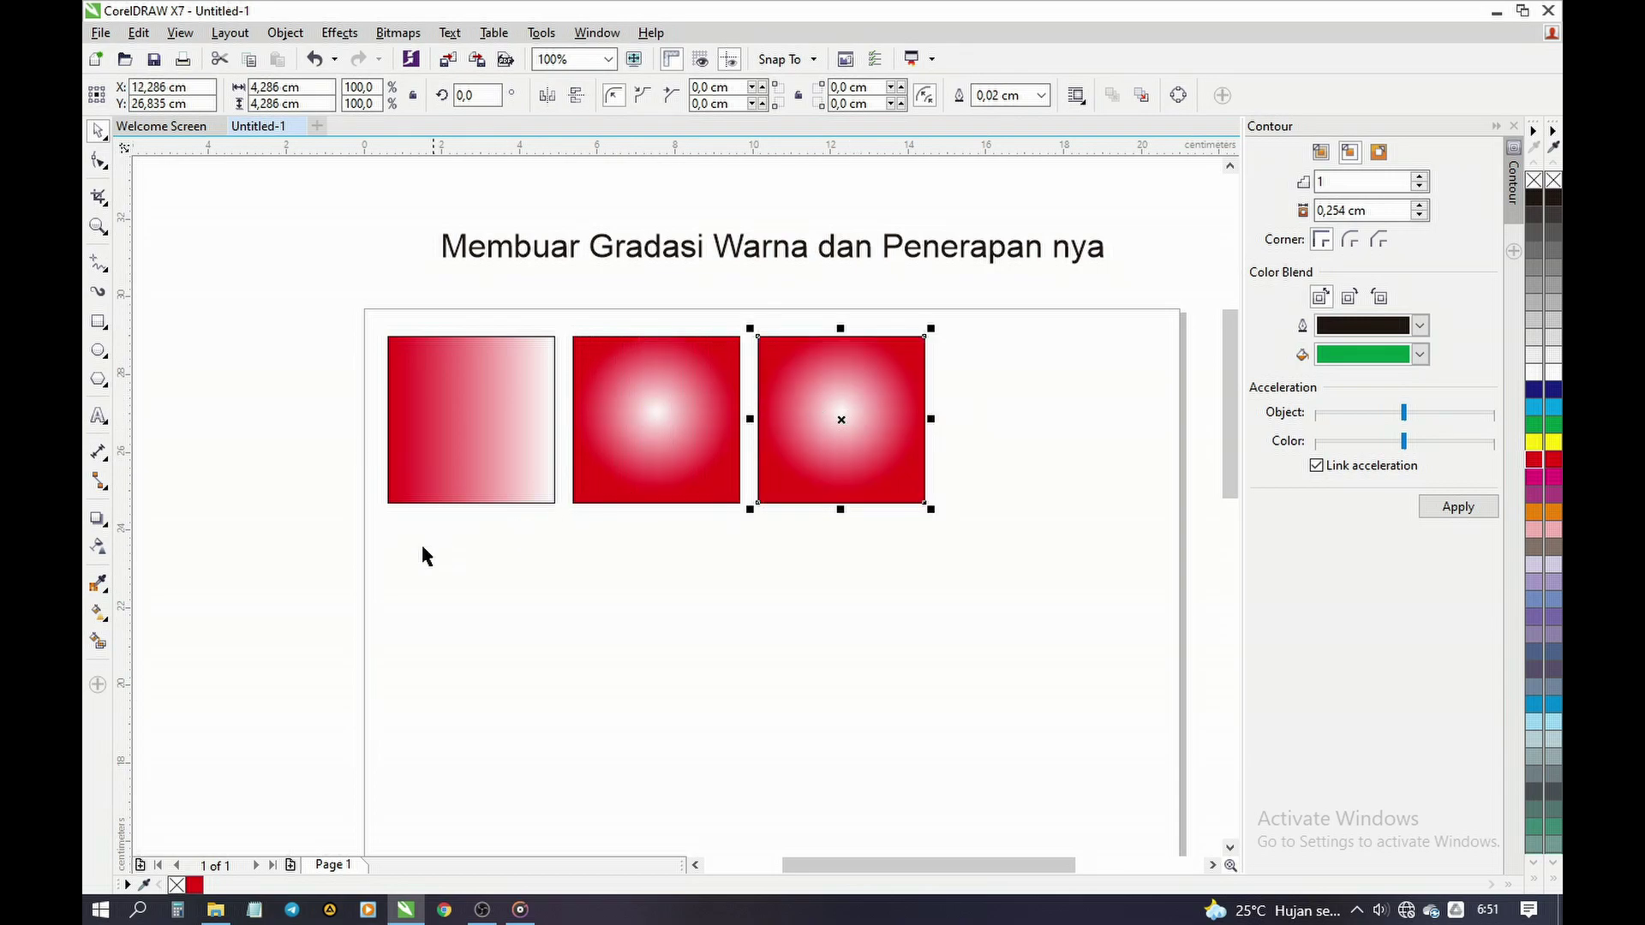
pyautogui.click(100, 615)
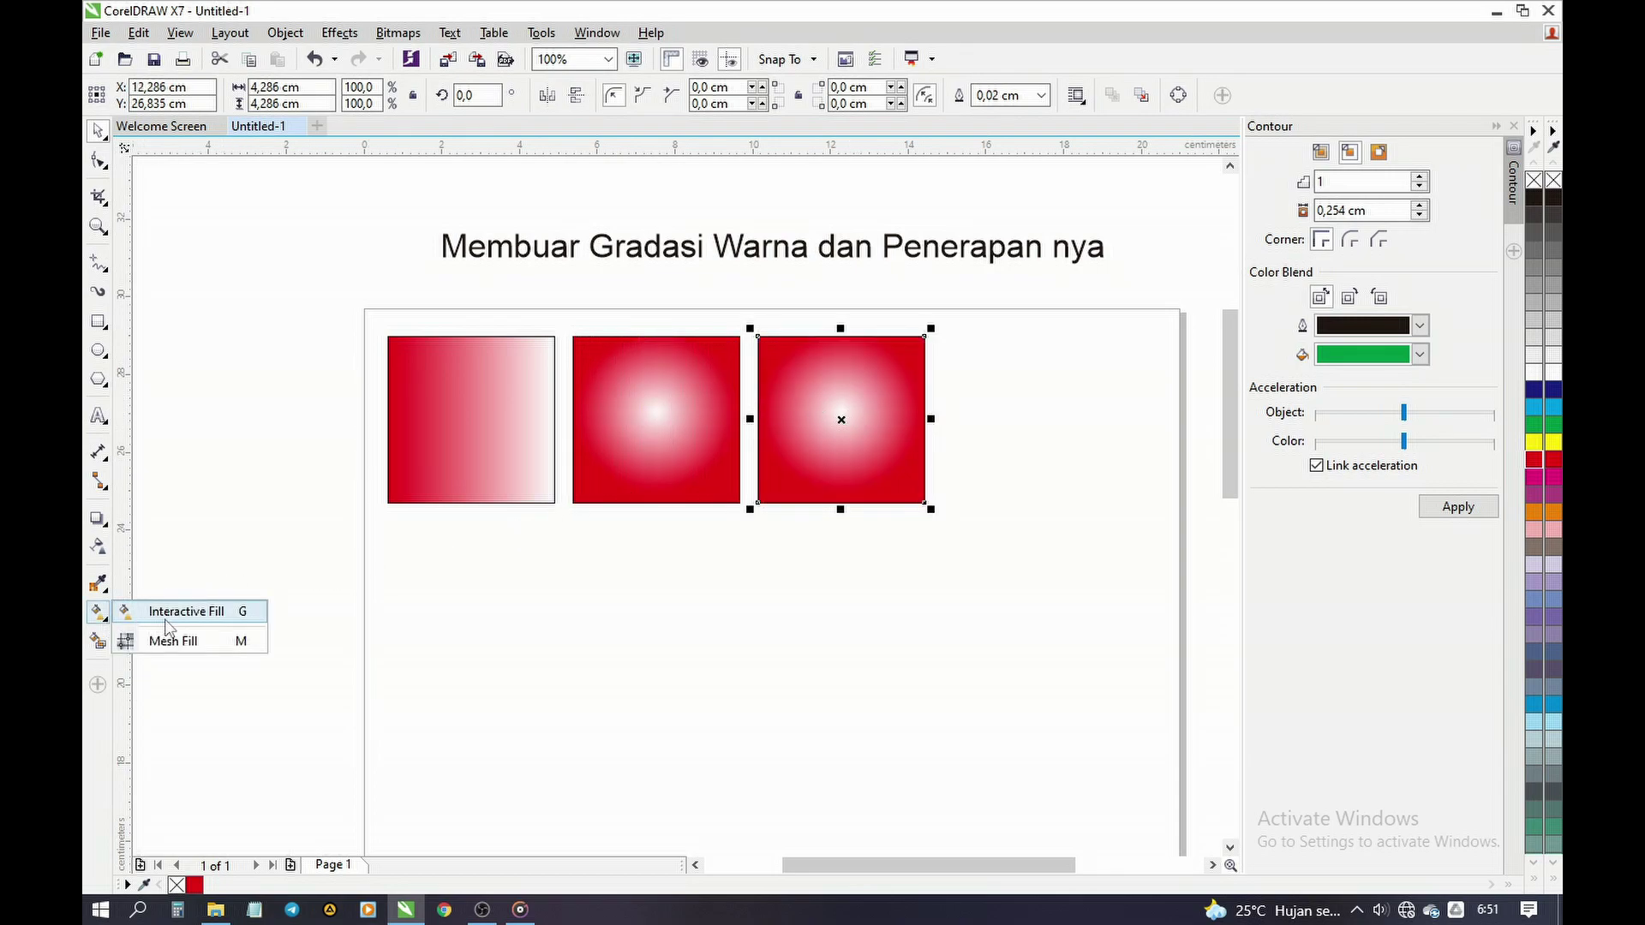
pyautogui.click(172, 613)
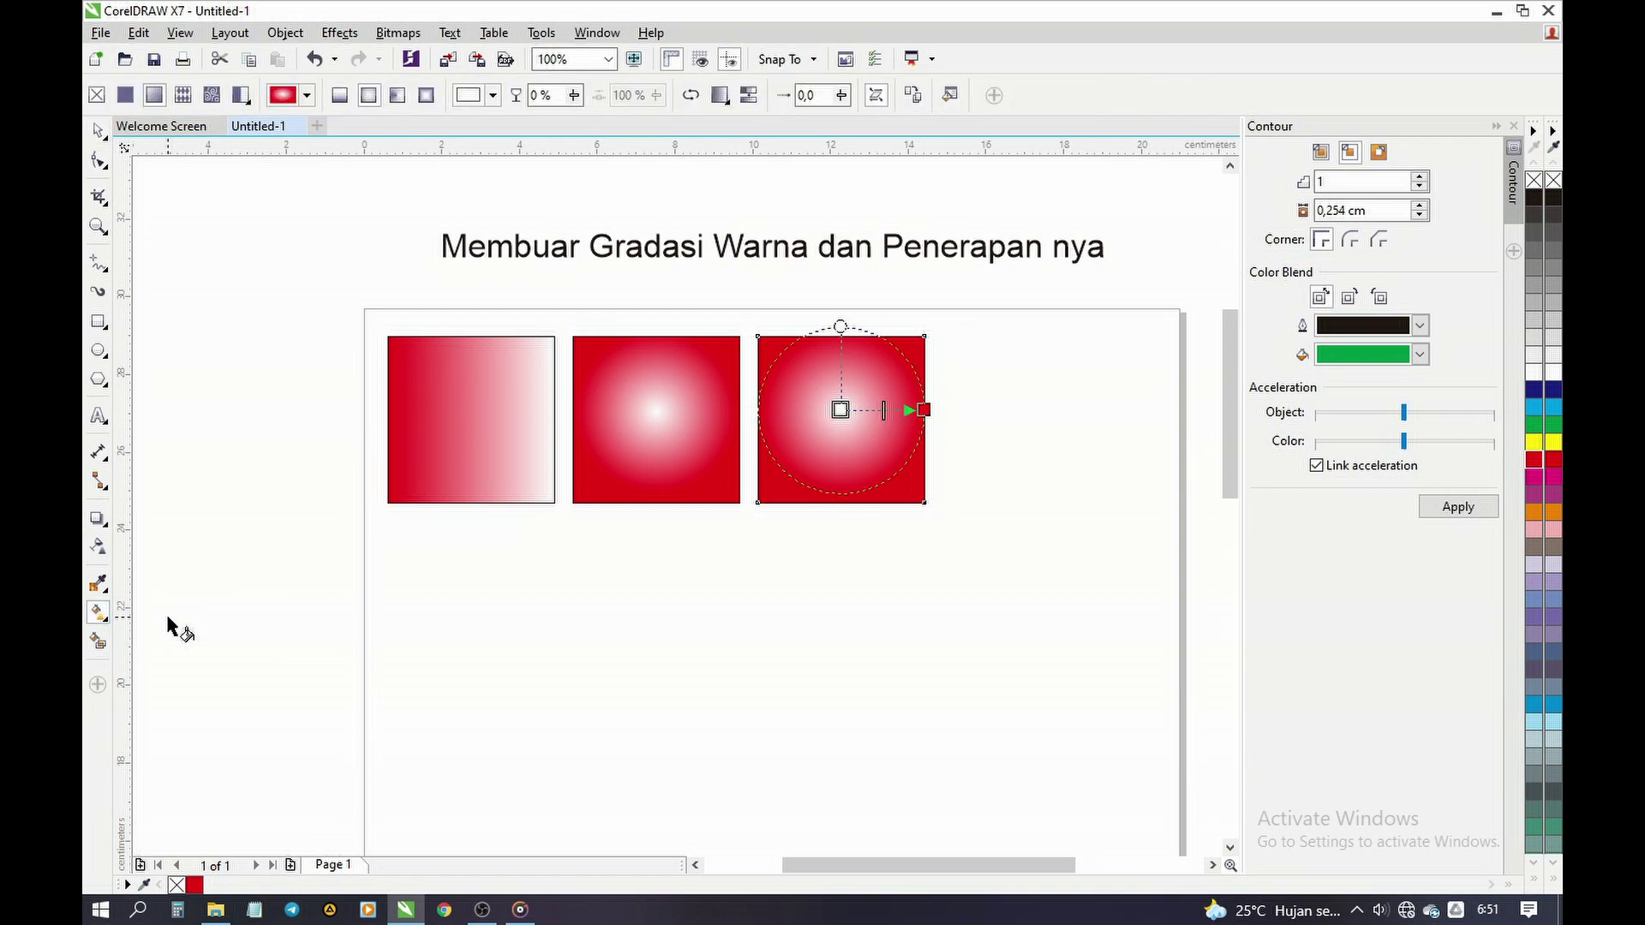
pyautogui.click(397, 98)
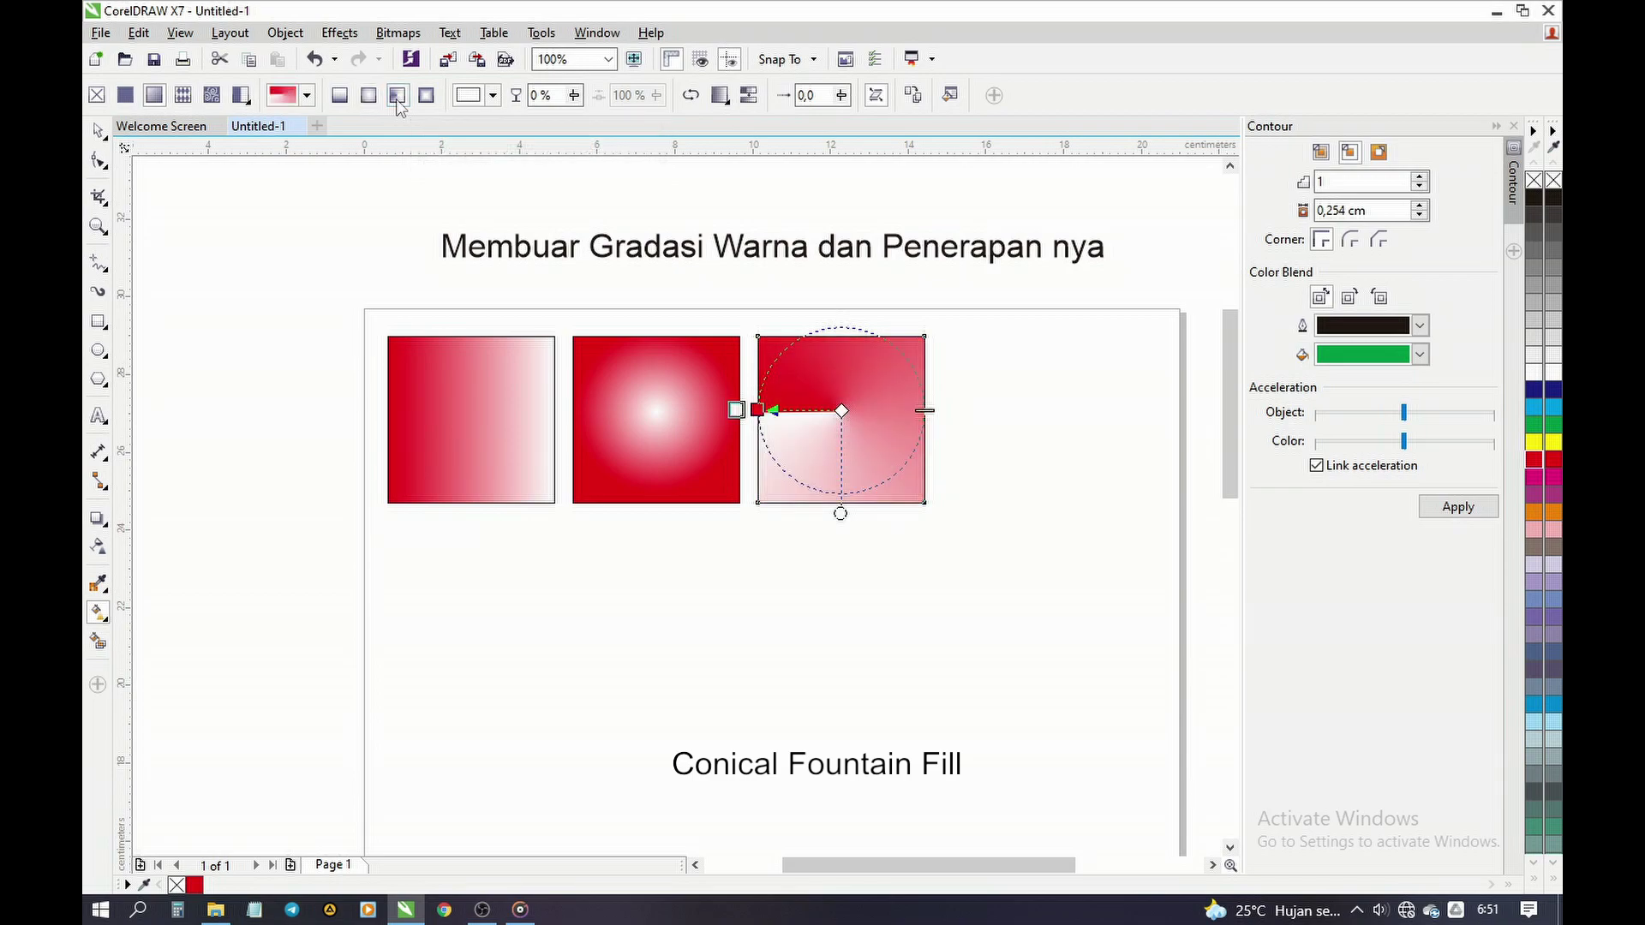
# Step: Duplicate the conical-gradient square to its right, change the copy to a rectangular fountain fill and deselect it
pyautogui.press('space')
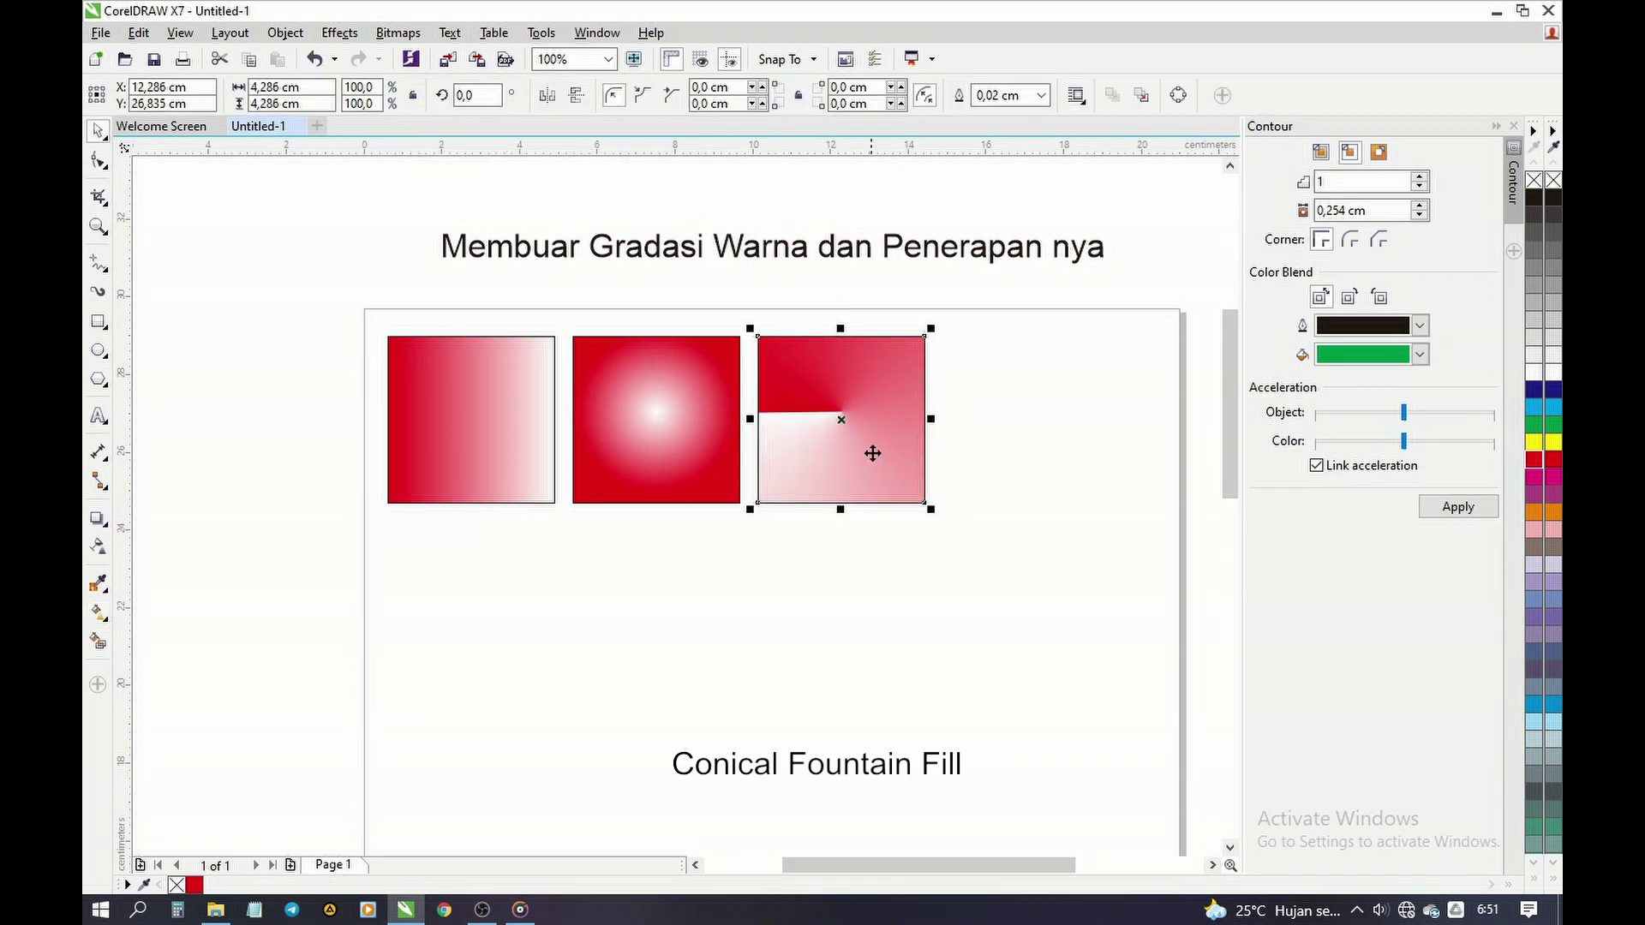
pyautogui.moveTo(881, 436); pyautogui.dragTo(1074, 439)
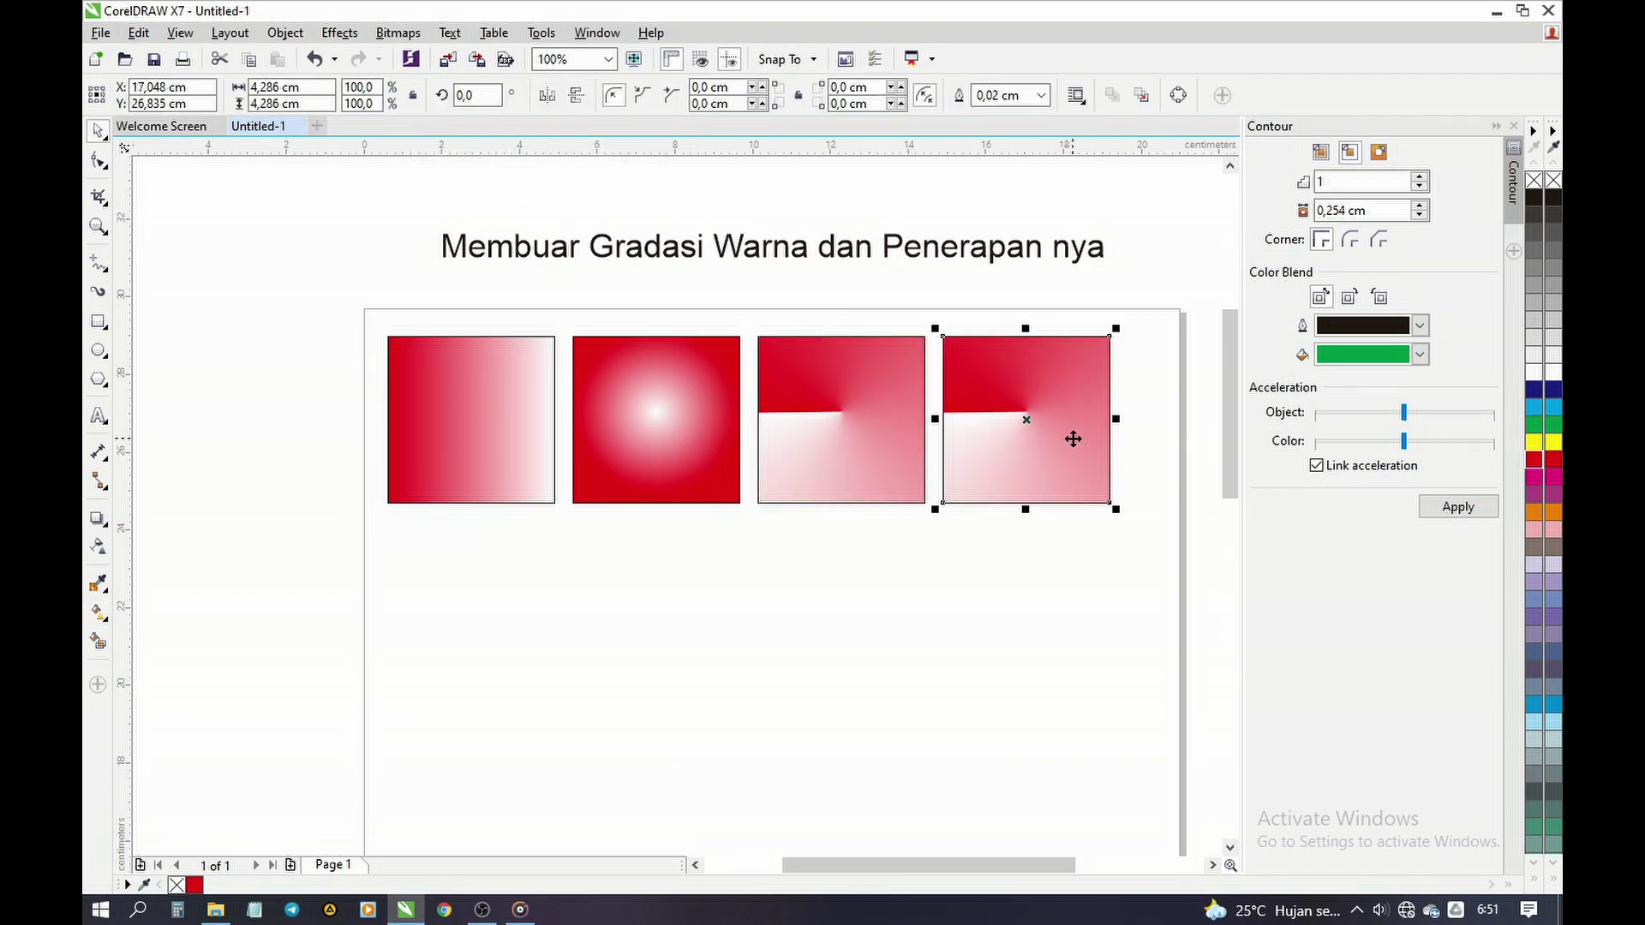
pyautogui.click(97, 612)
pyautogui.click(184, 619)
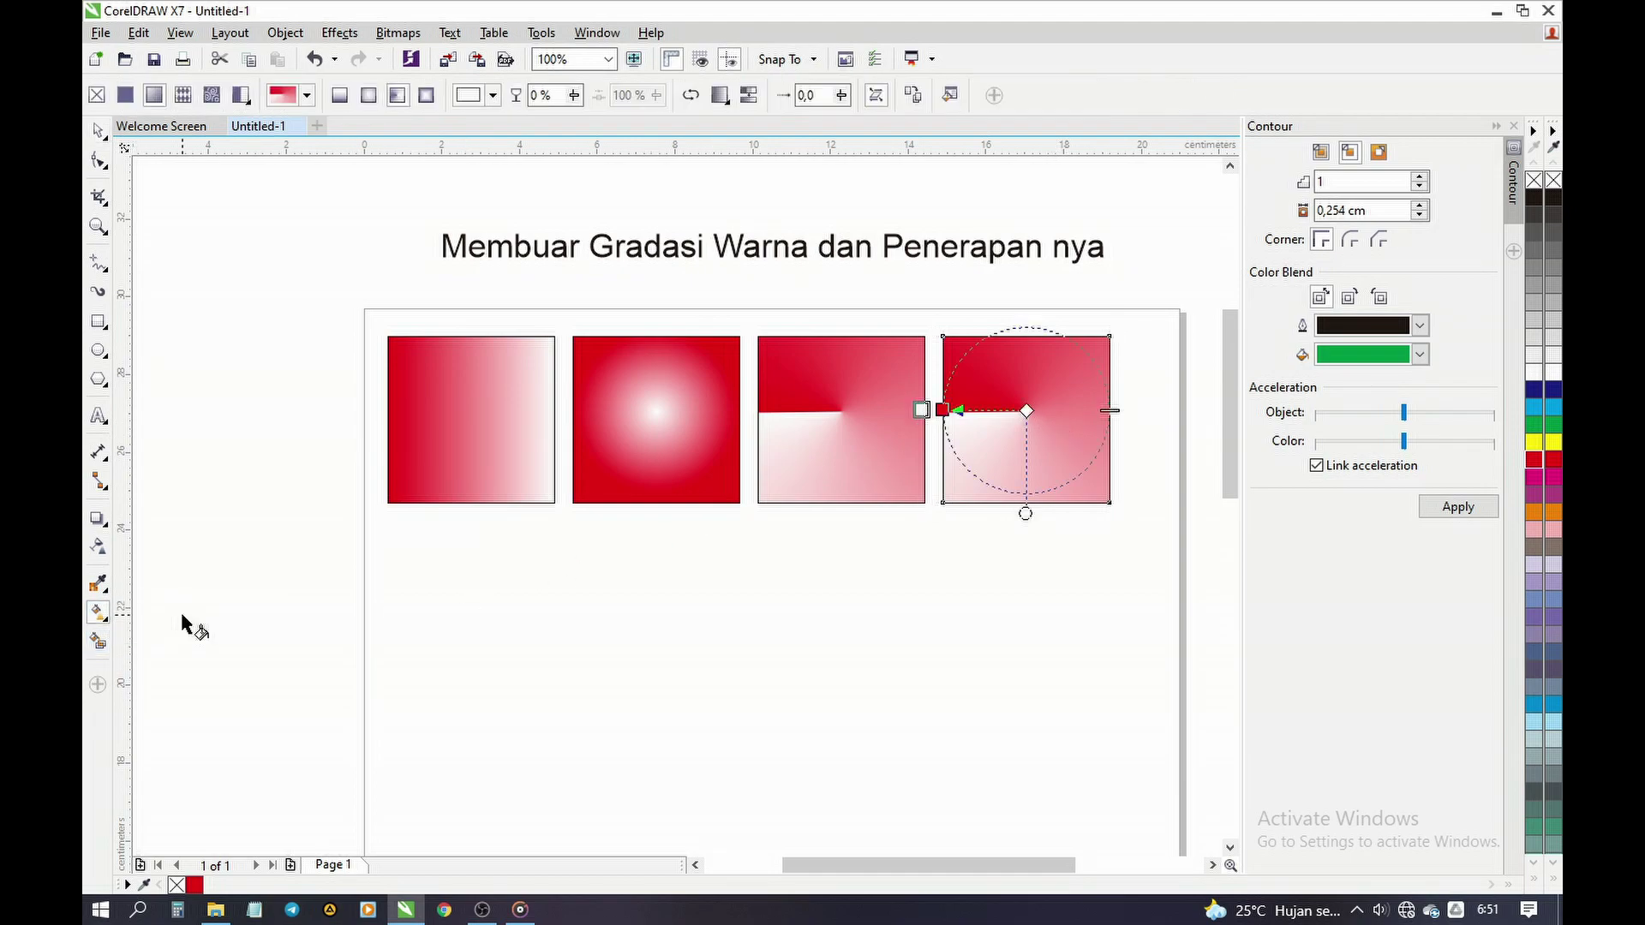
pyautogui.click(433, 98)
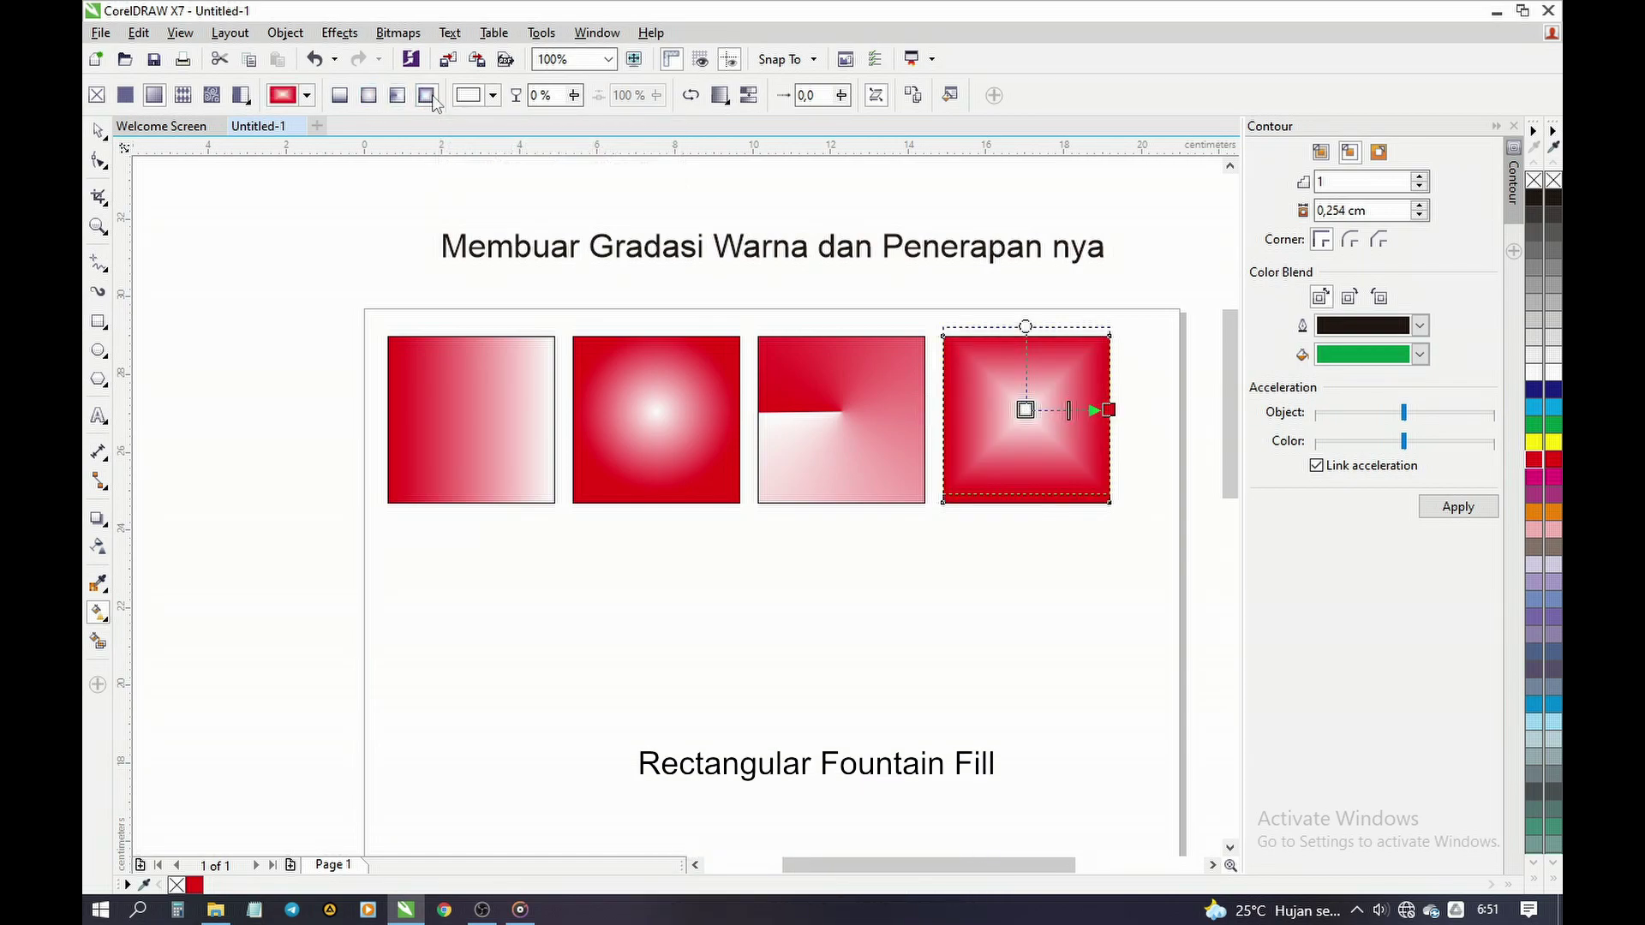
pyautogui.click(98, 131)
pyautogui.click(808, 514)
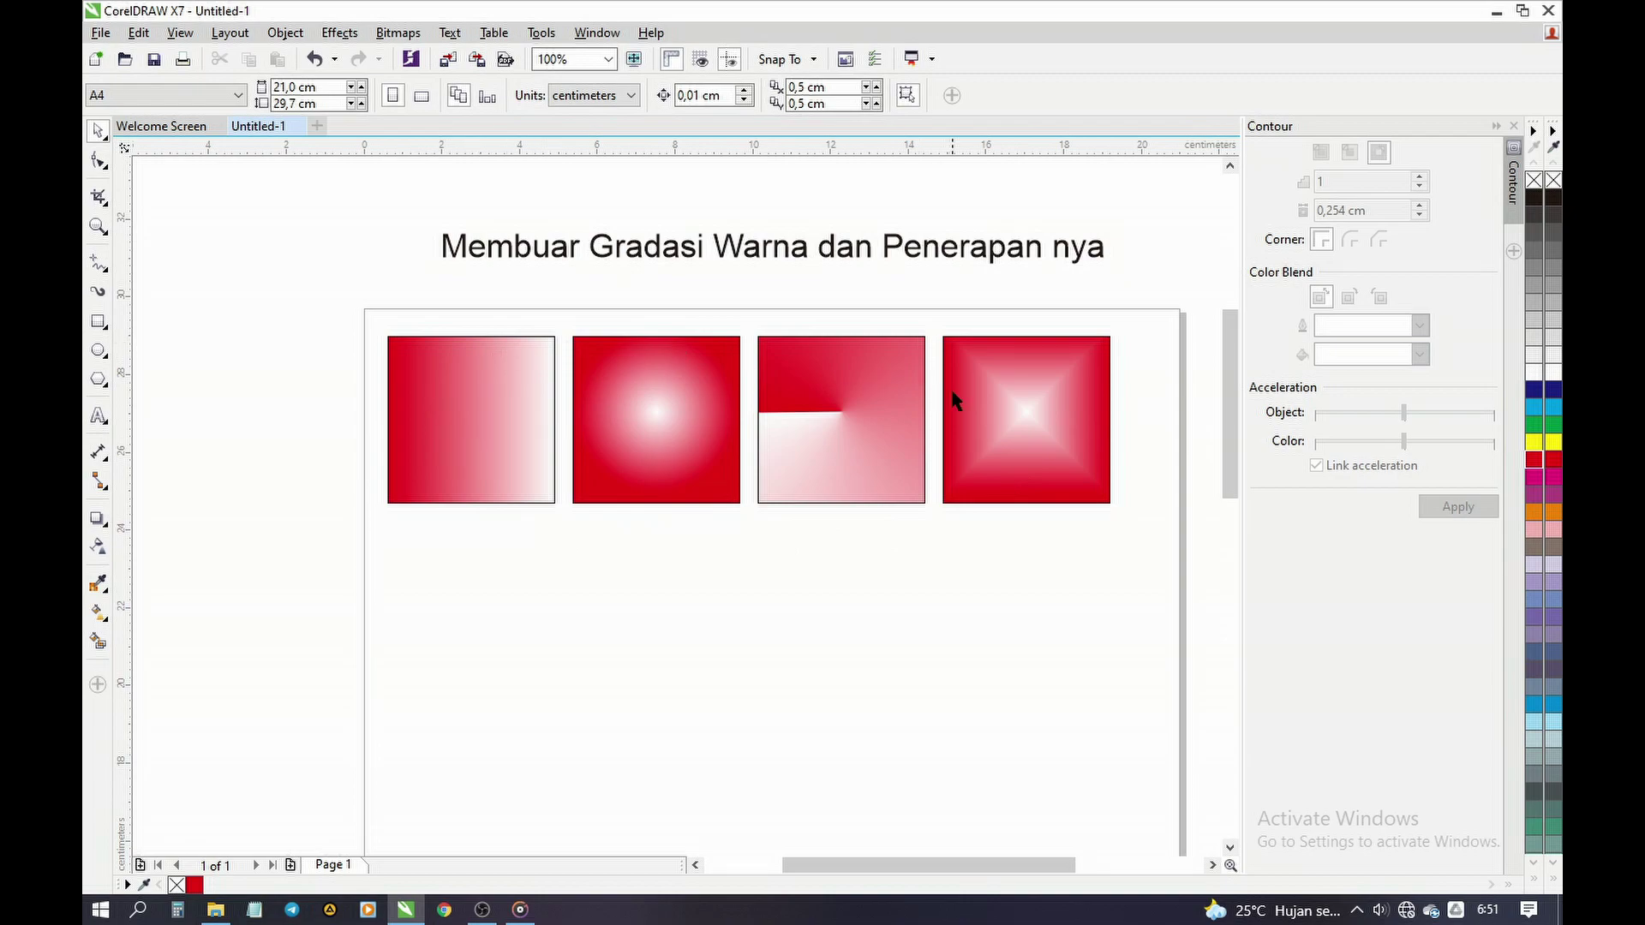
# Step: Add a cyan color node at about 23% along the first square's linear gradient
pyautogui.click(496, 388)
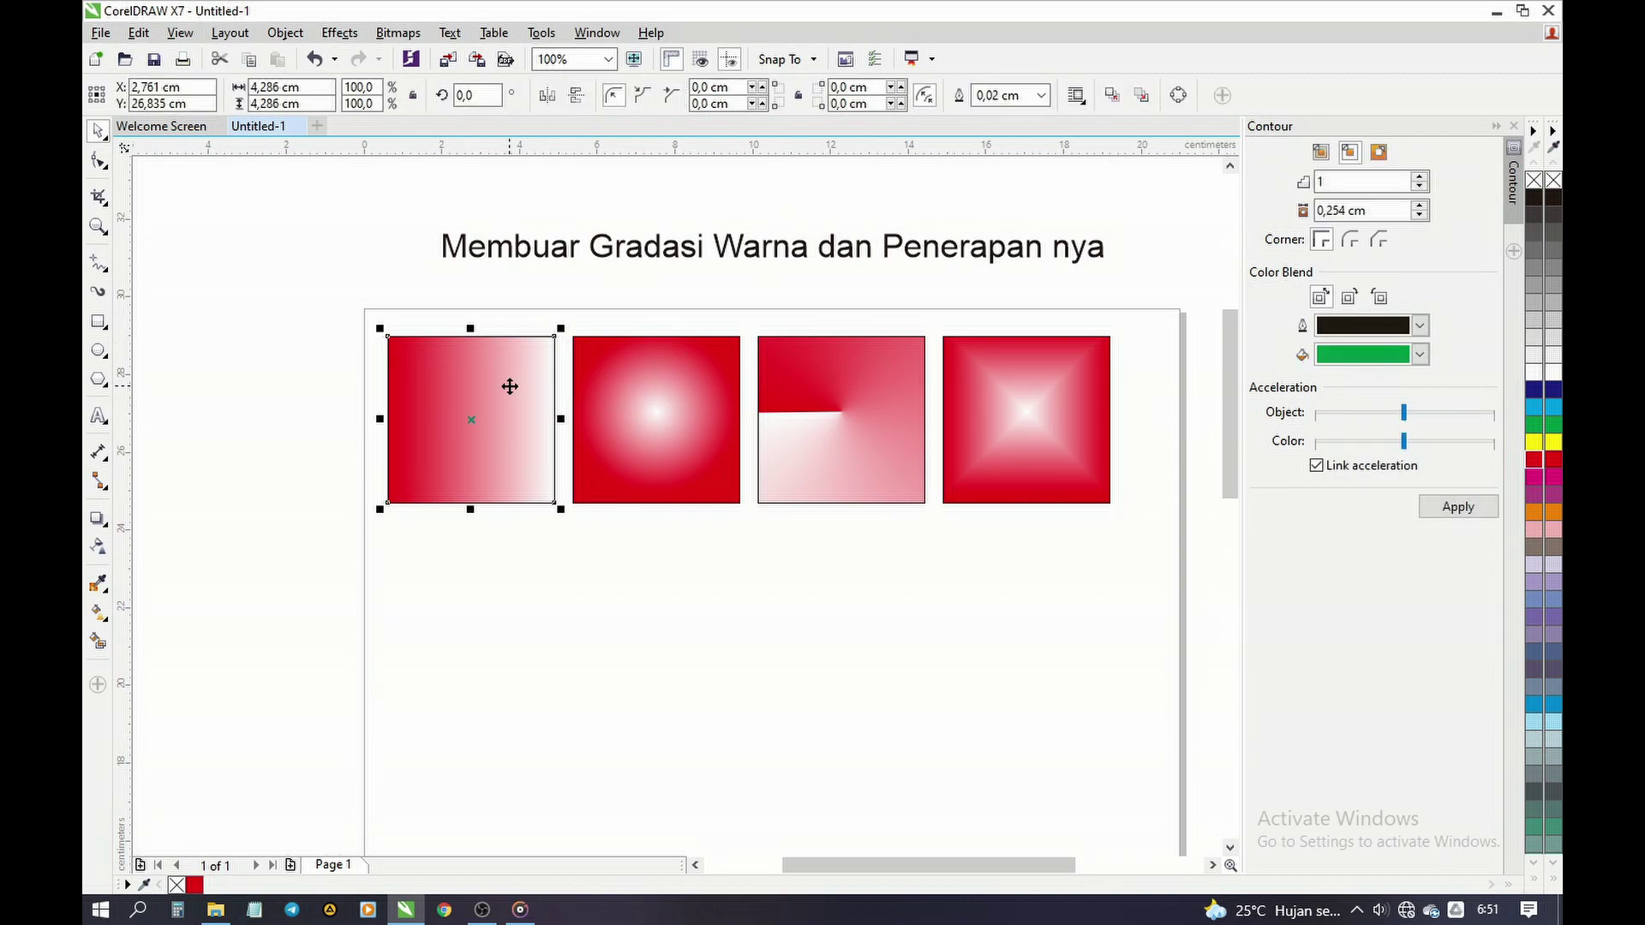
pyautogui.click(106, 621)
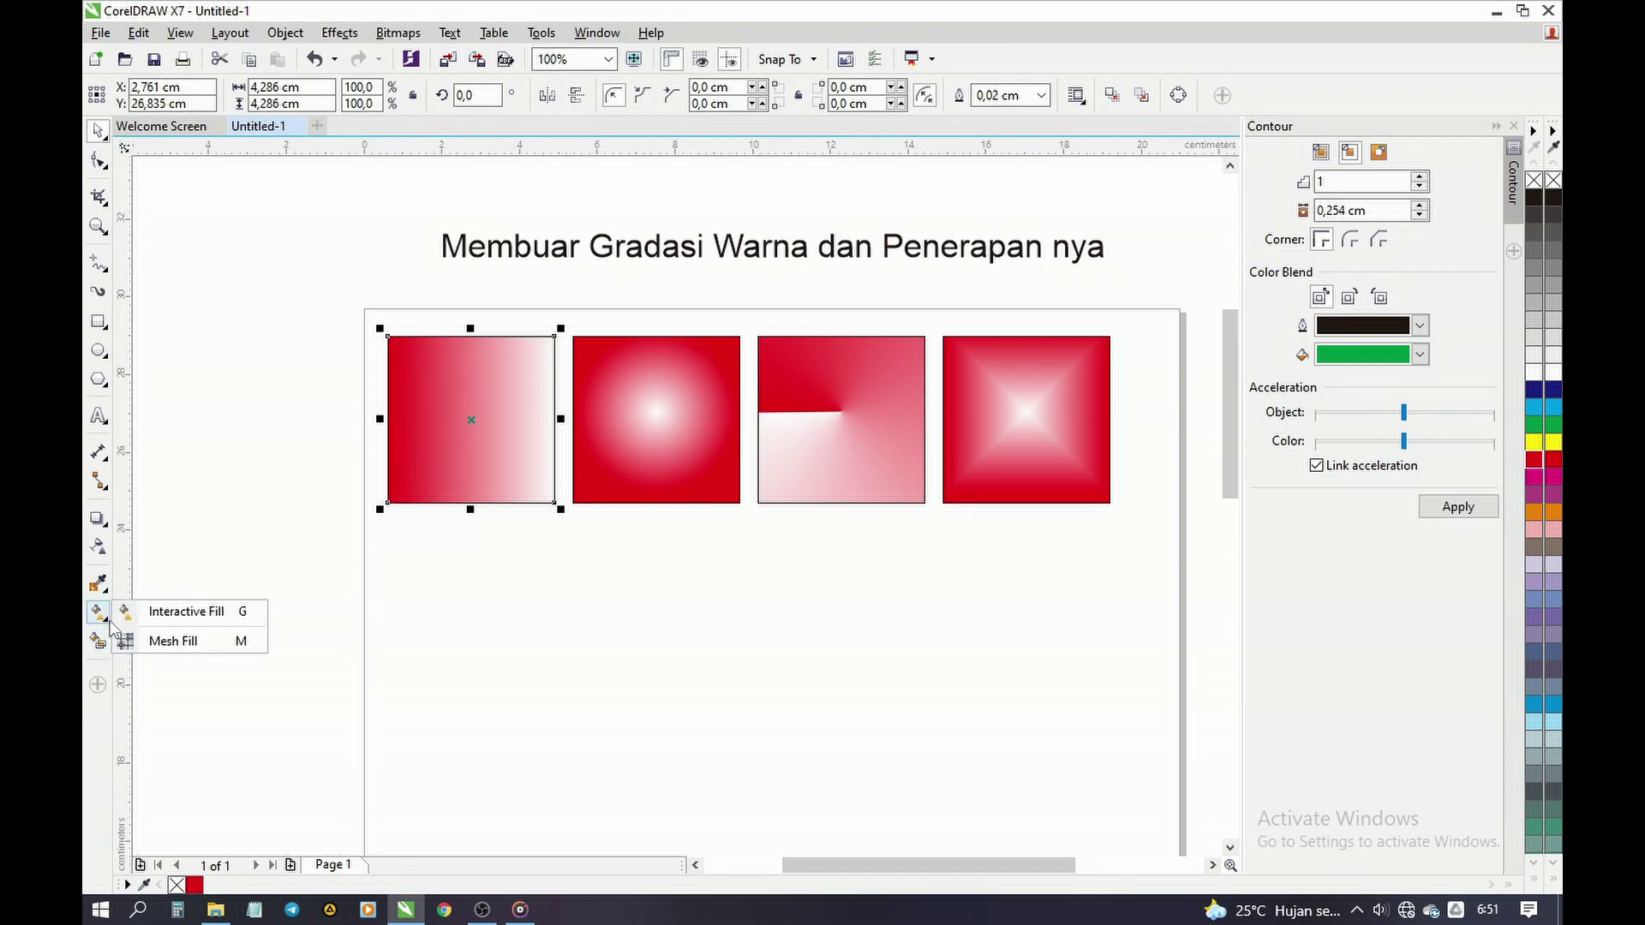
pyautogui.click(167, 610)
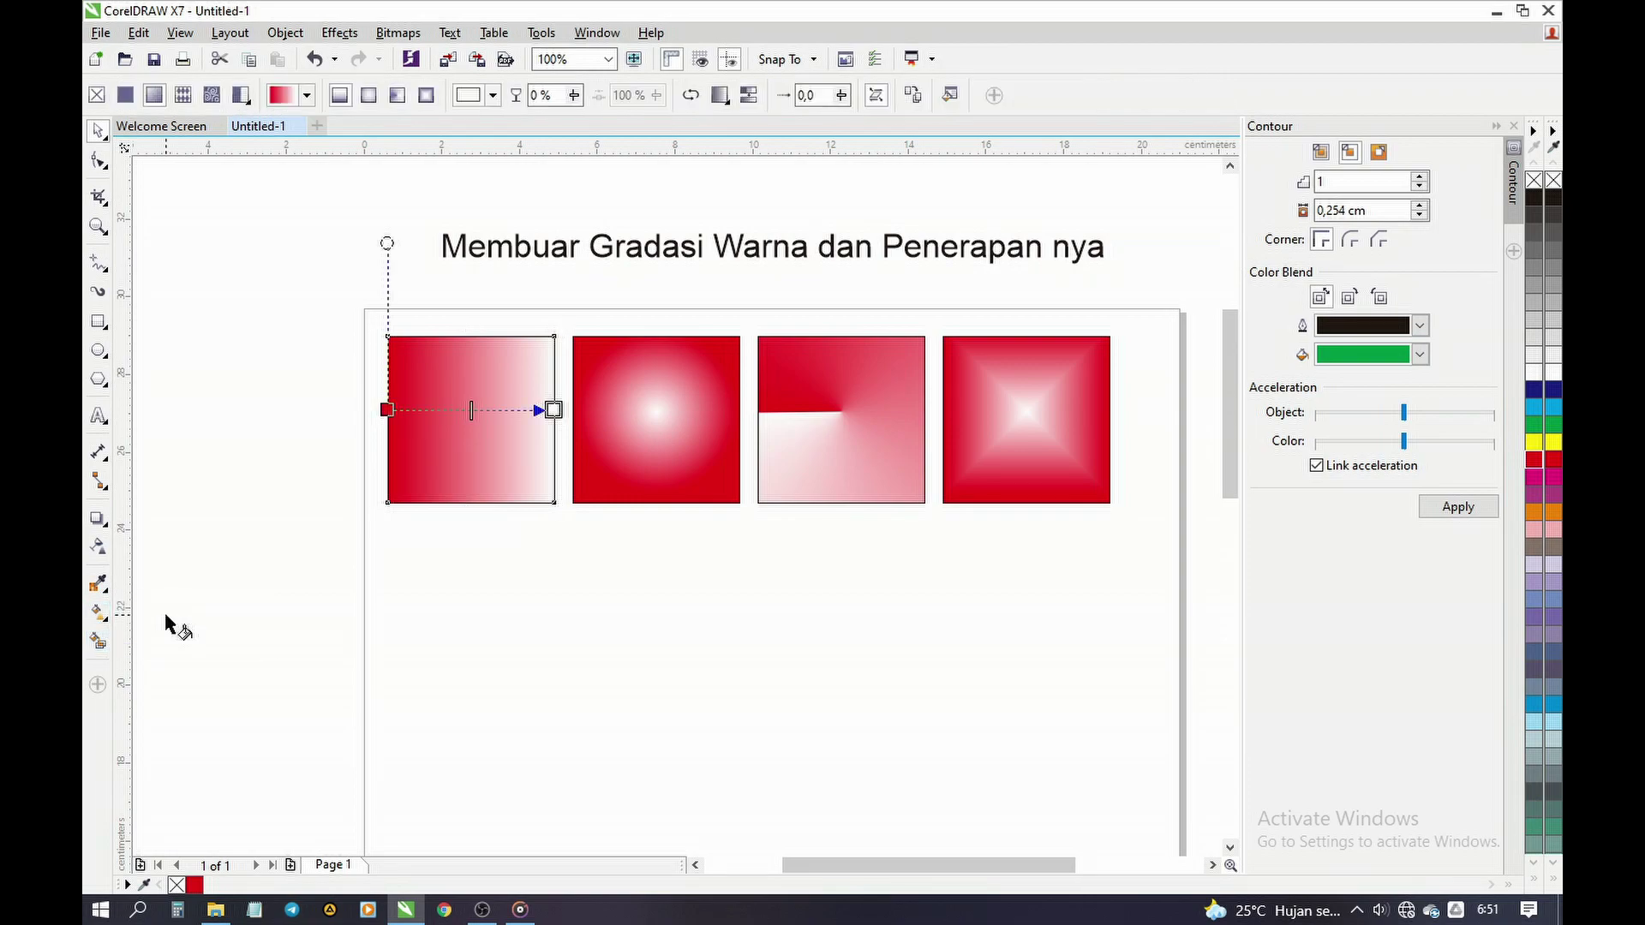
pyautogui.doubleClick(426, 409)
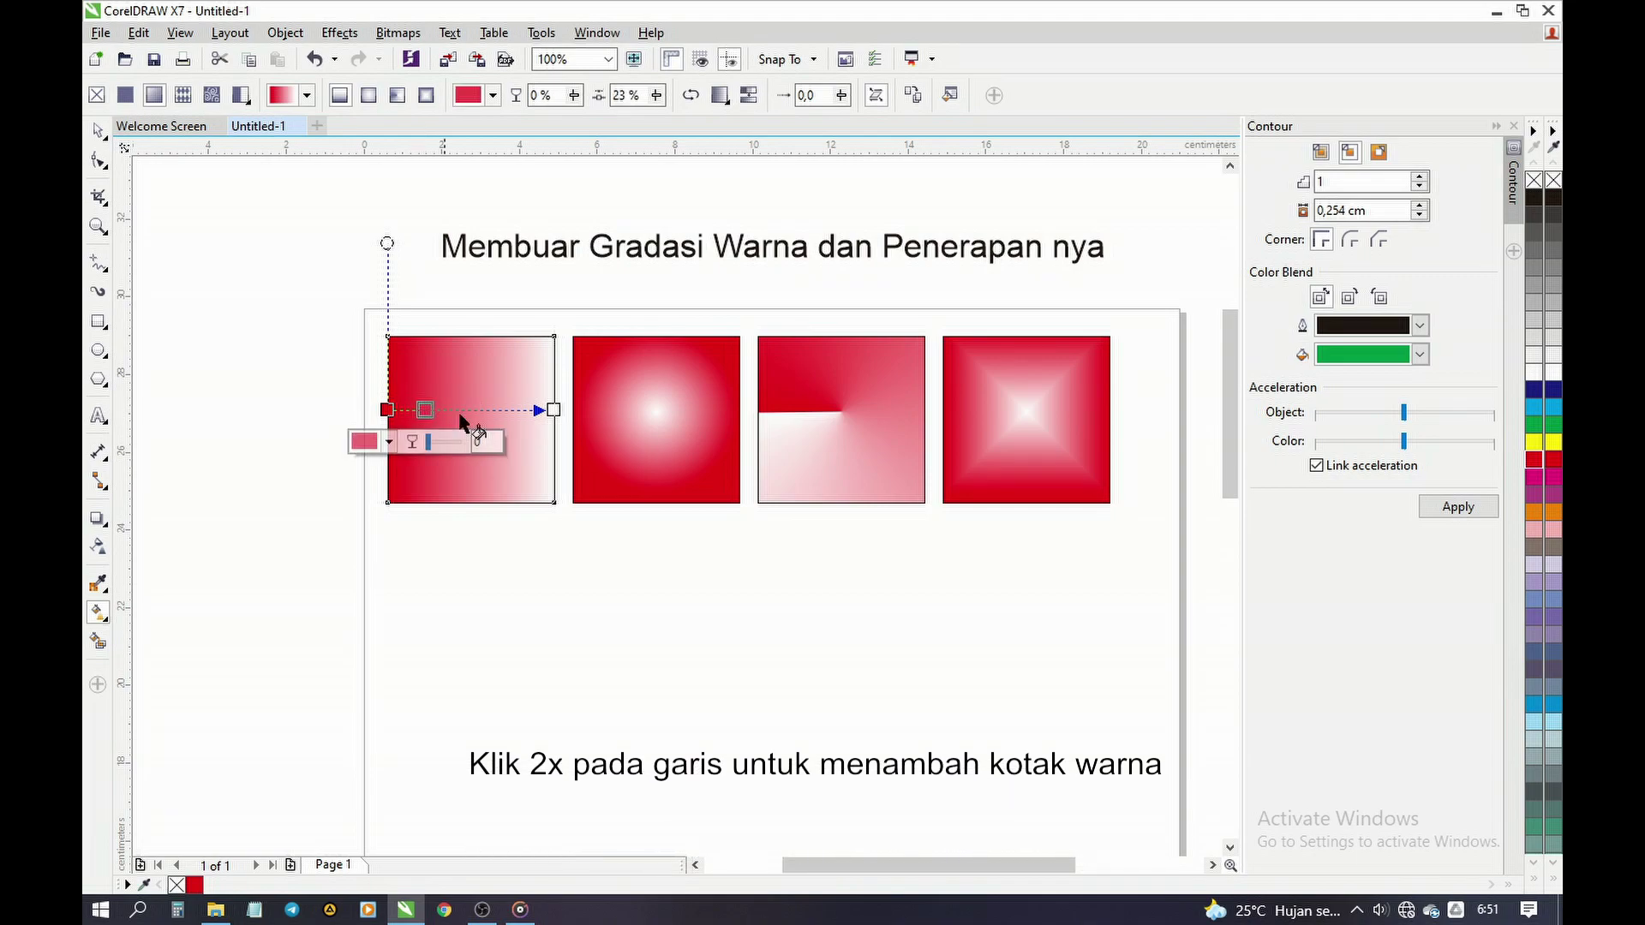
pyautogui.click(1534, 409)
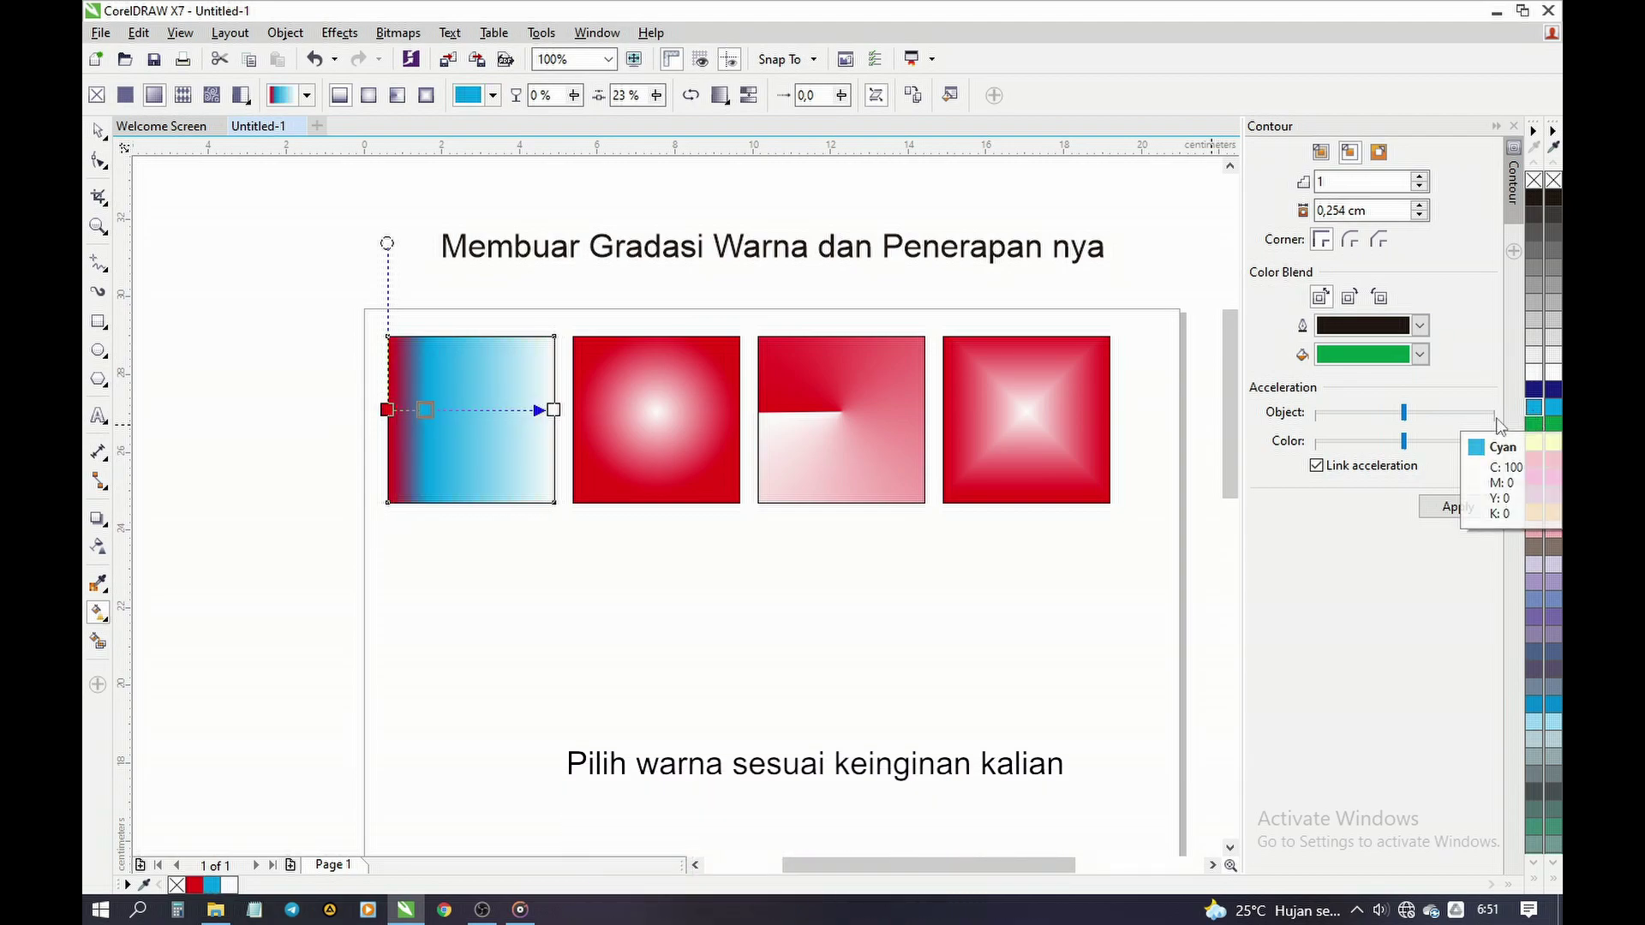
# Step: Add a dark blue color node to the first square's linear gradient and position it at about 69%
pyautogui.doubleClick(481, 410)
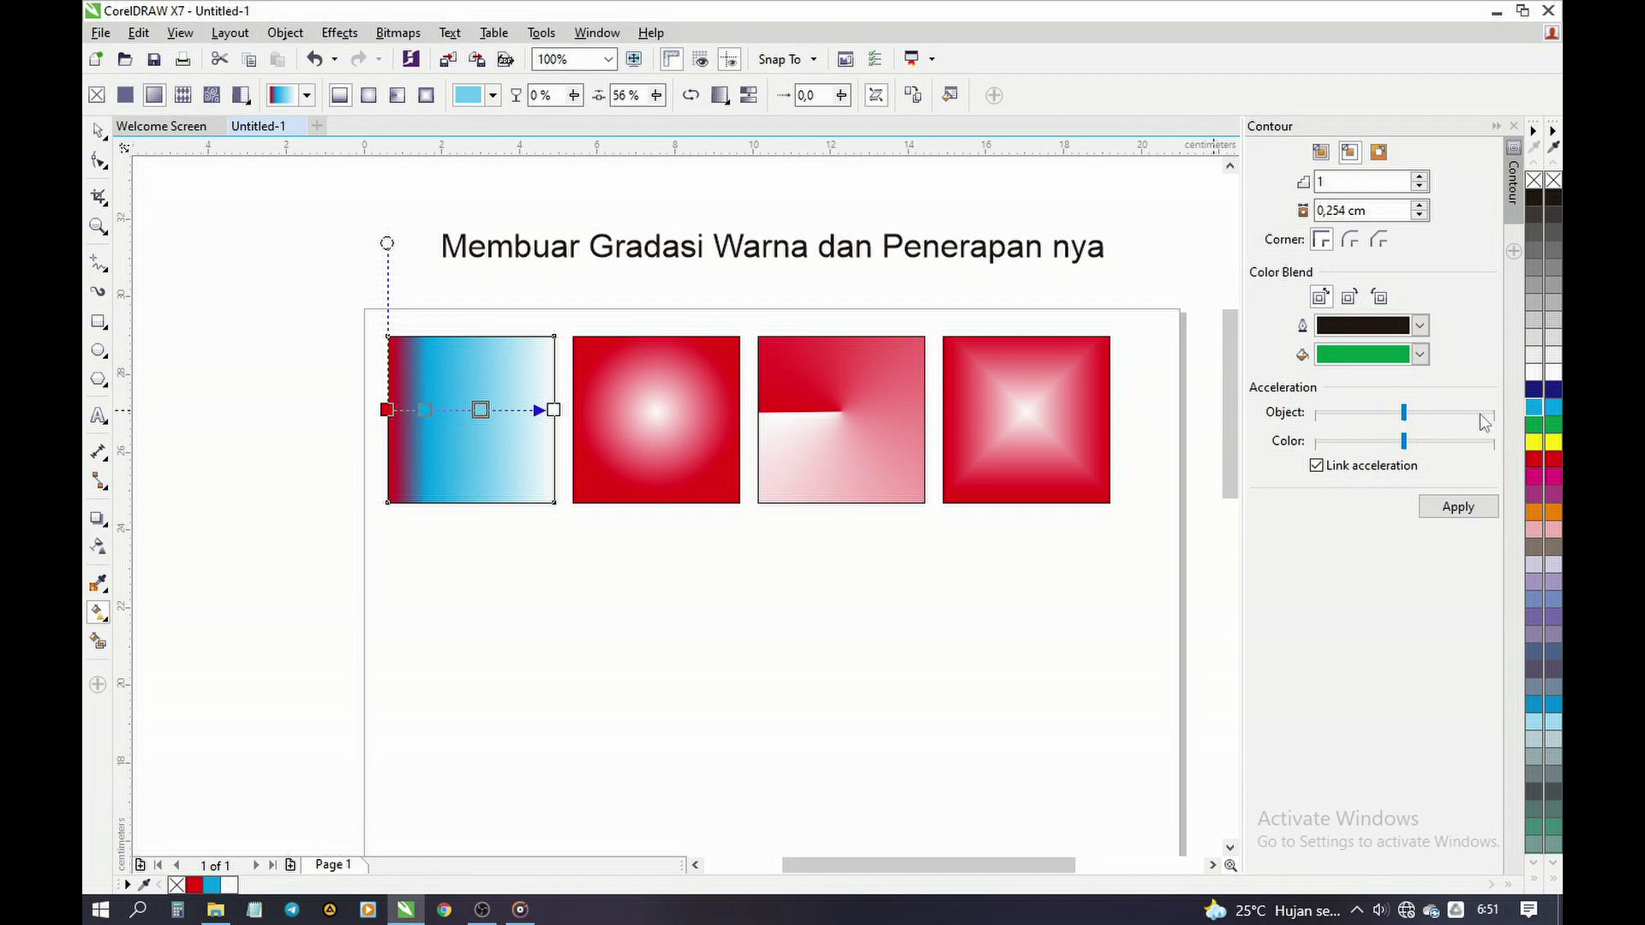
pyautogui.click(1539, 393)
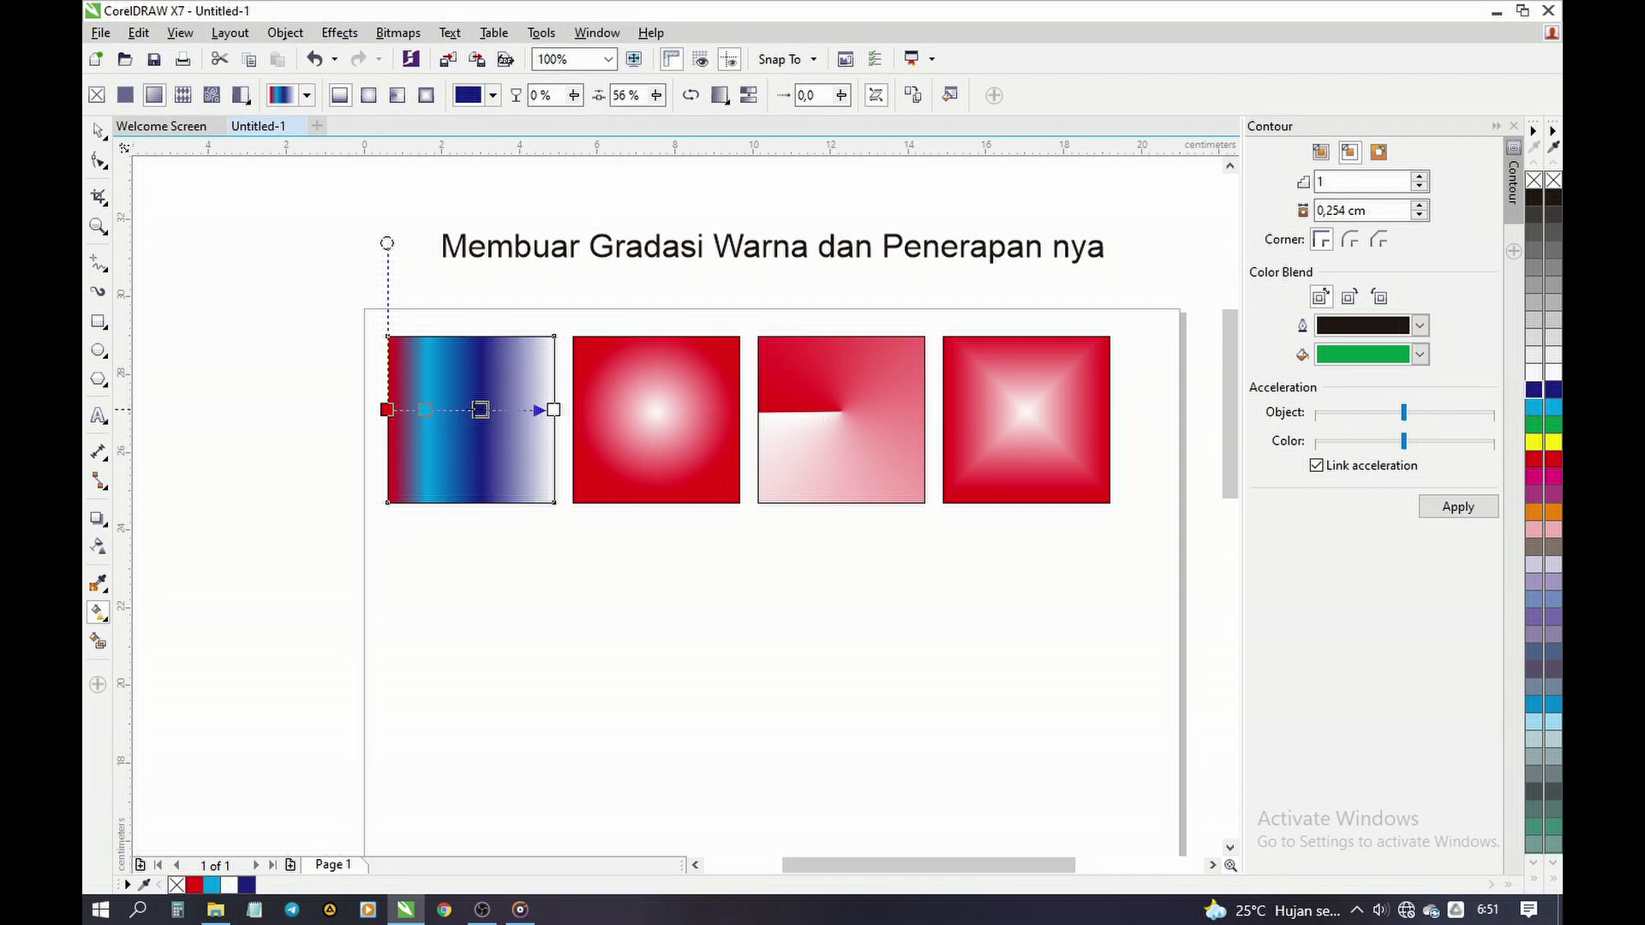
pyautogui.moveTo(481, 410)
pyautogui.mouseDown()
pyautogui.moveTo(506, 411)
pyautogui.moveTo(467, 410)
pyautogui.moveTo(502, 410)
pyautogui.mouseUp()
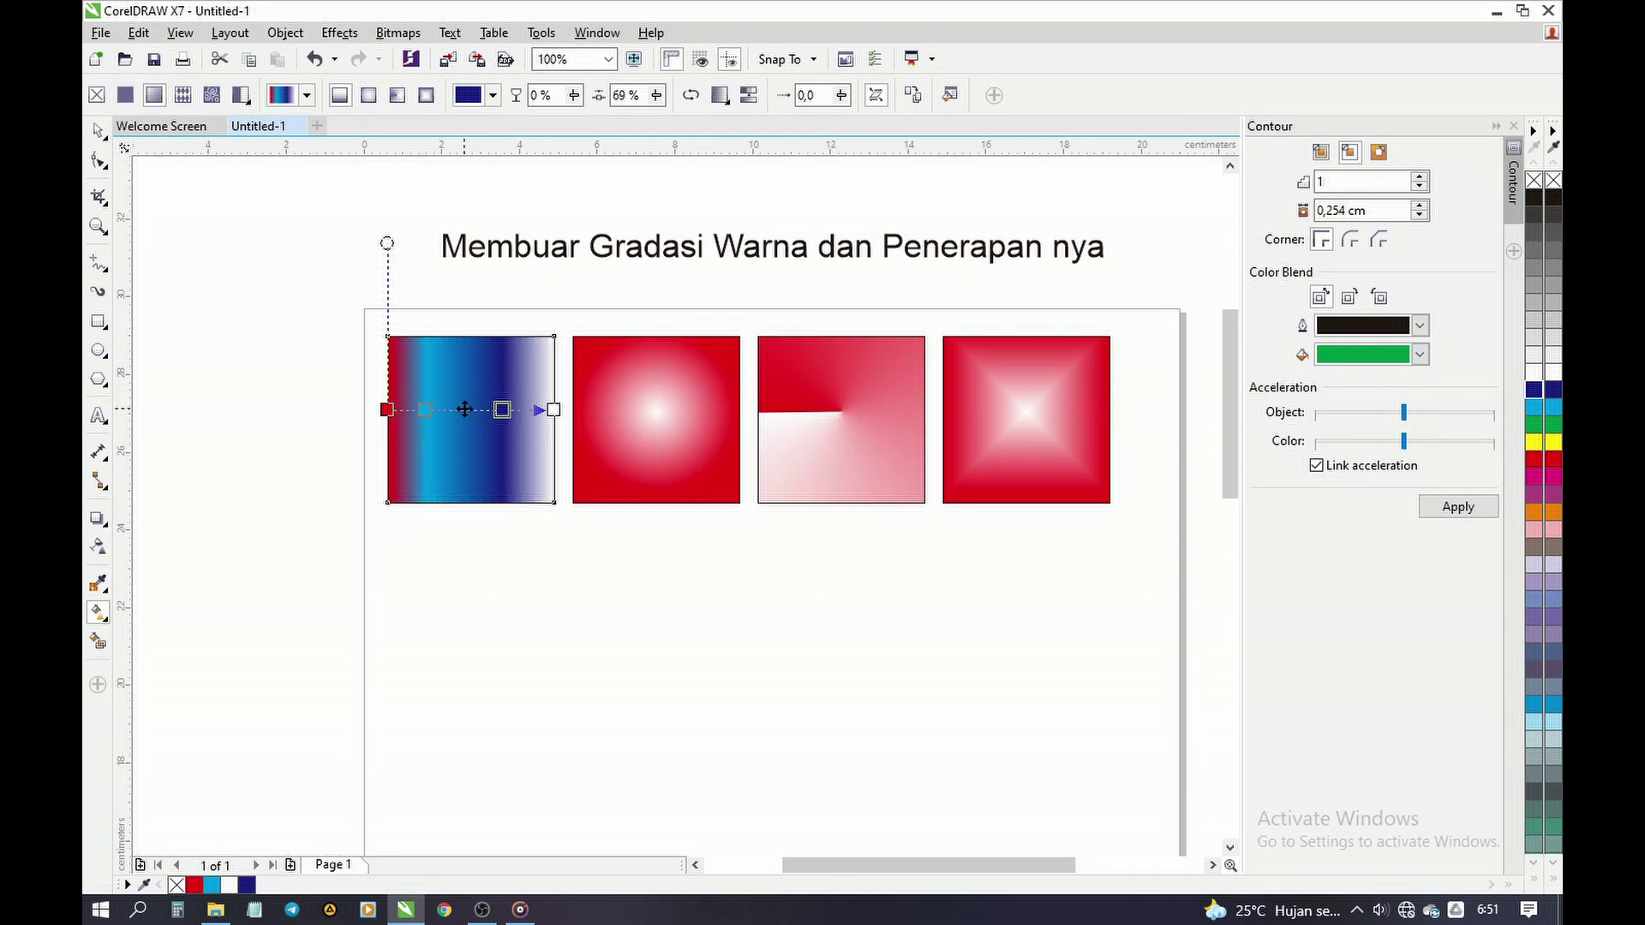
# Step: Add a node at about 46% between the cyan and dark blue nodes and color it pinkish red, #C25069
pyautogui.doubleClick(464, 410)
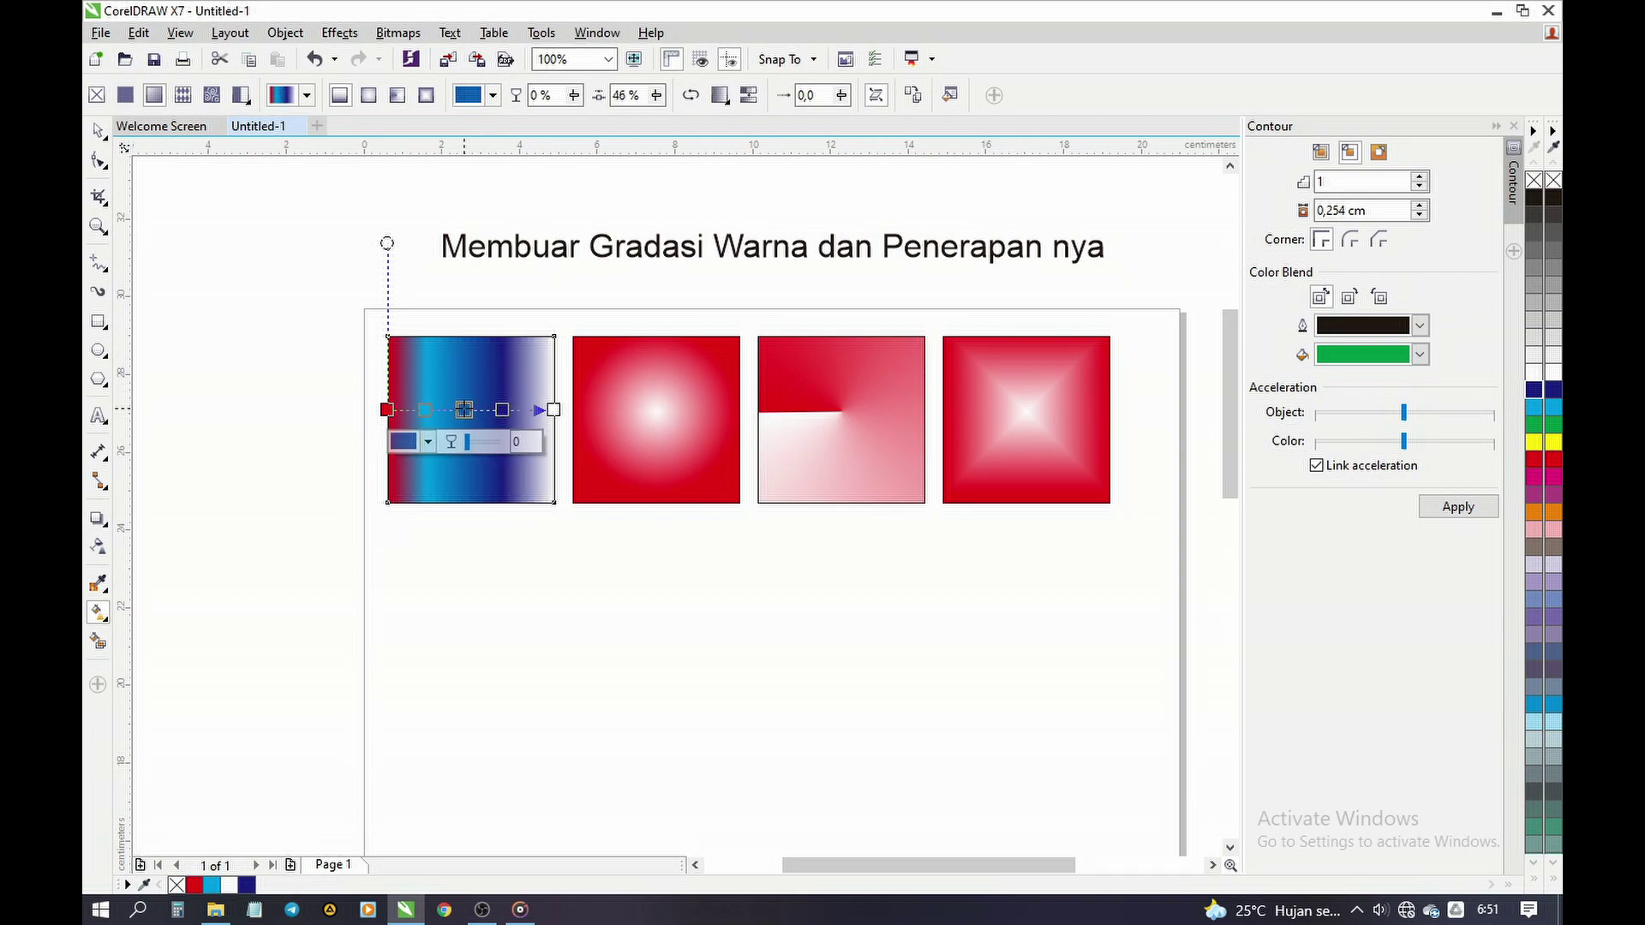
pyautogui.click(427, 441)
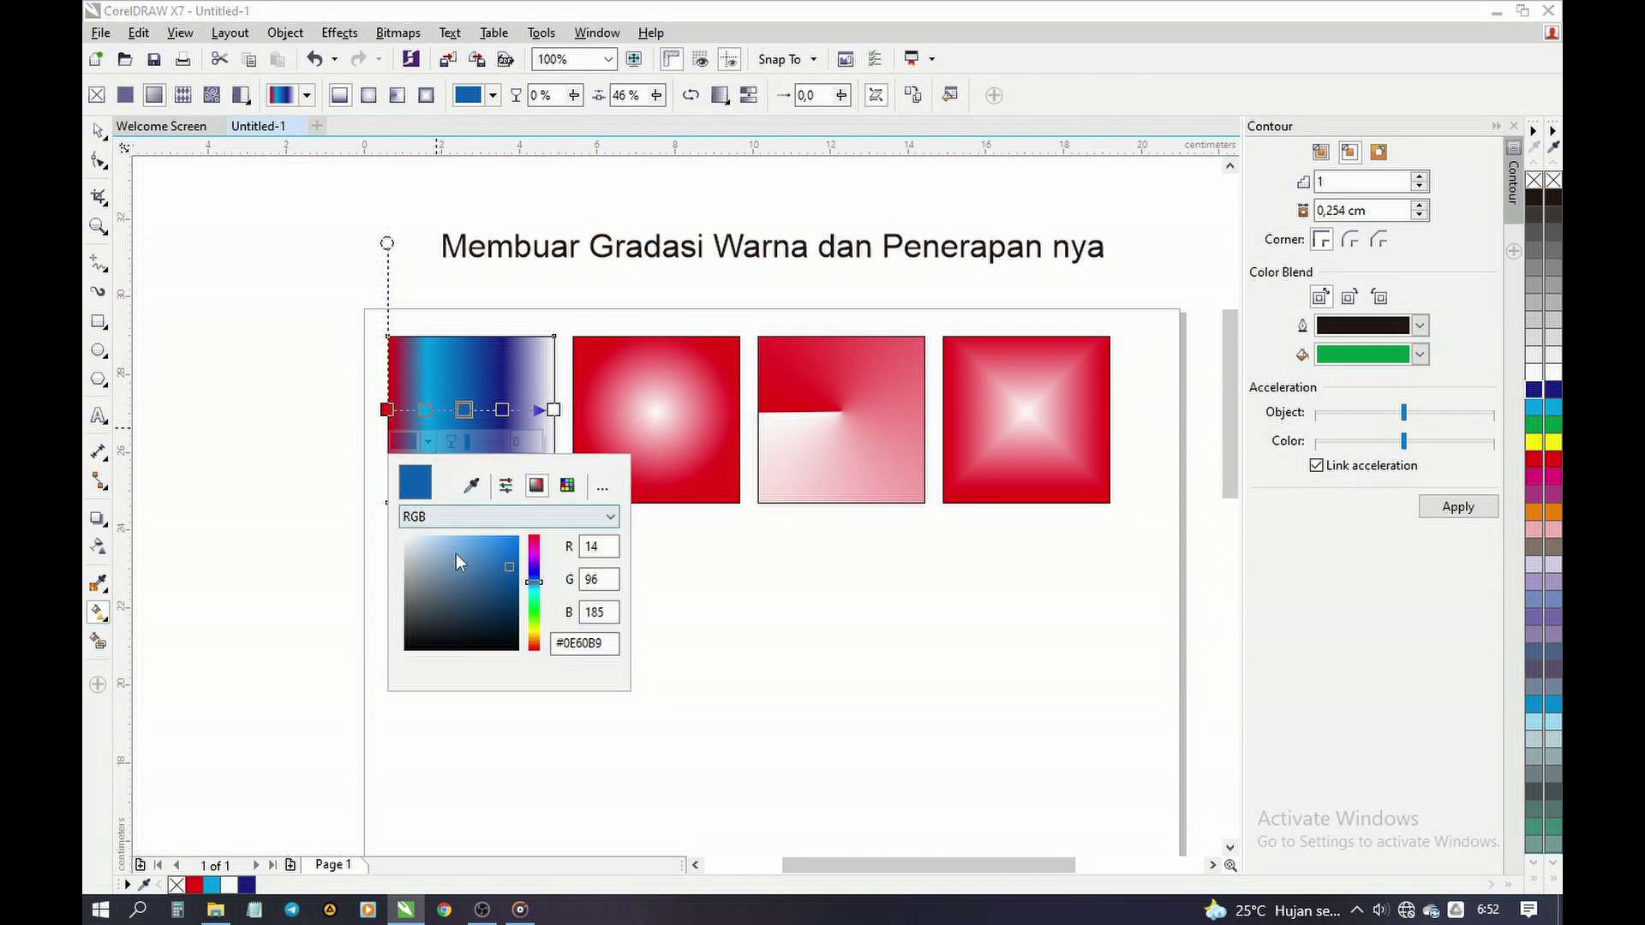
pyautogui.moveTo(538, 572); pyautogui.dragTo(533, 546)
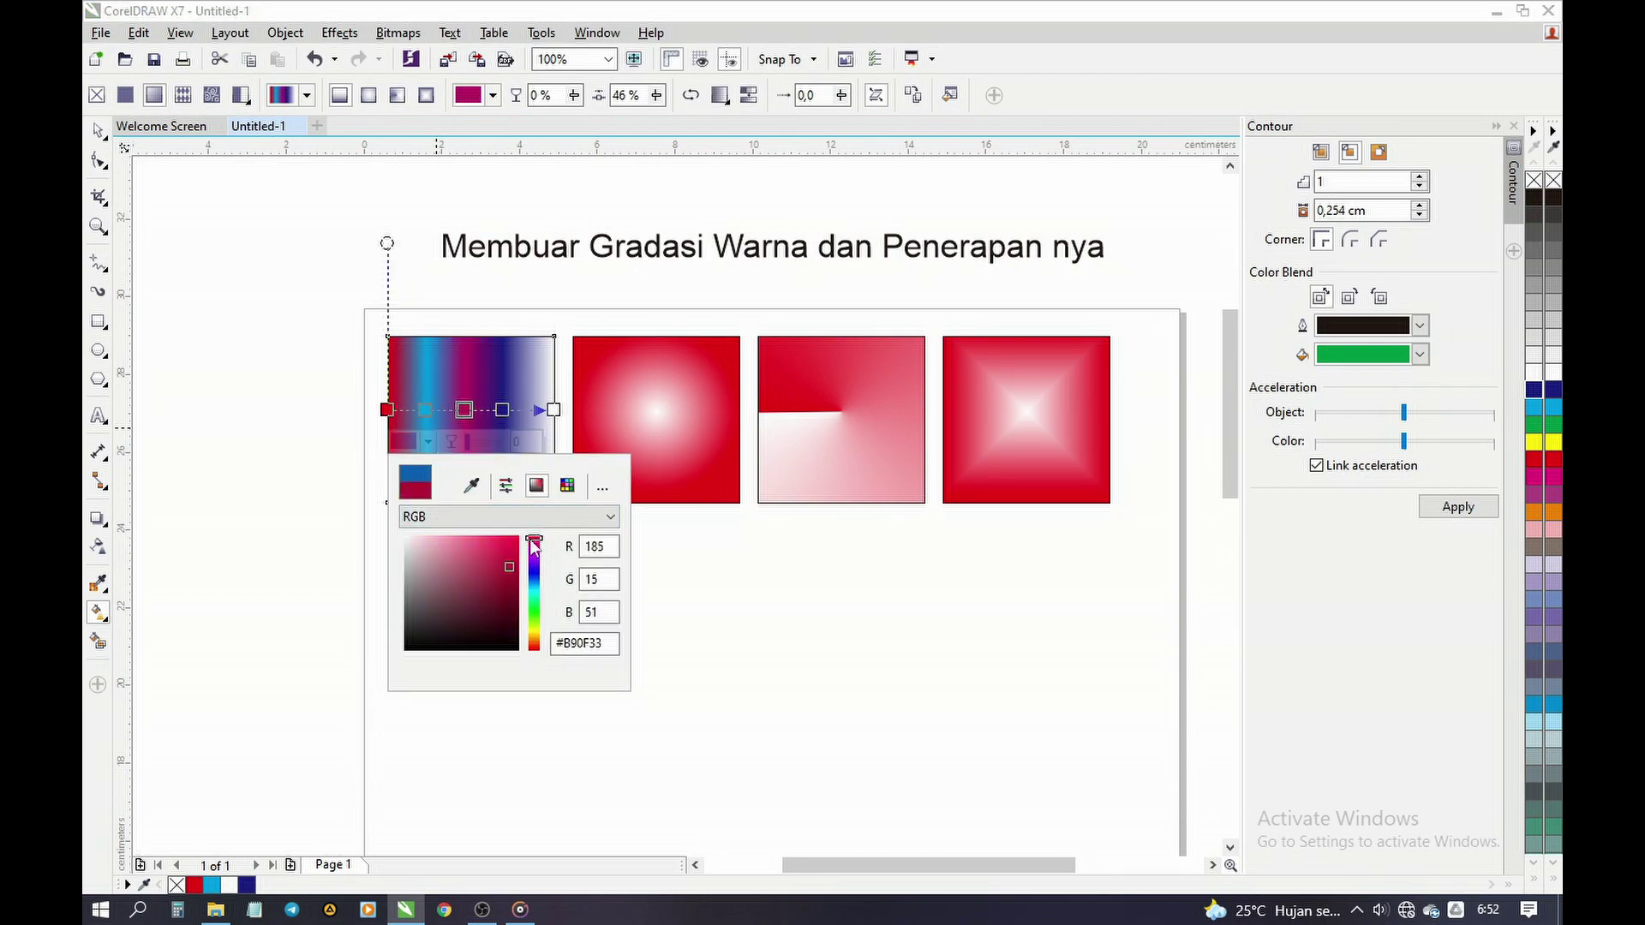
pyautogui.click(472, 563)
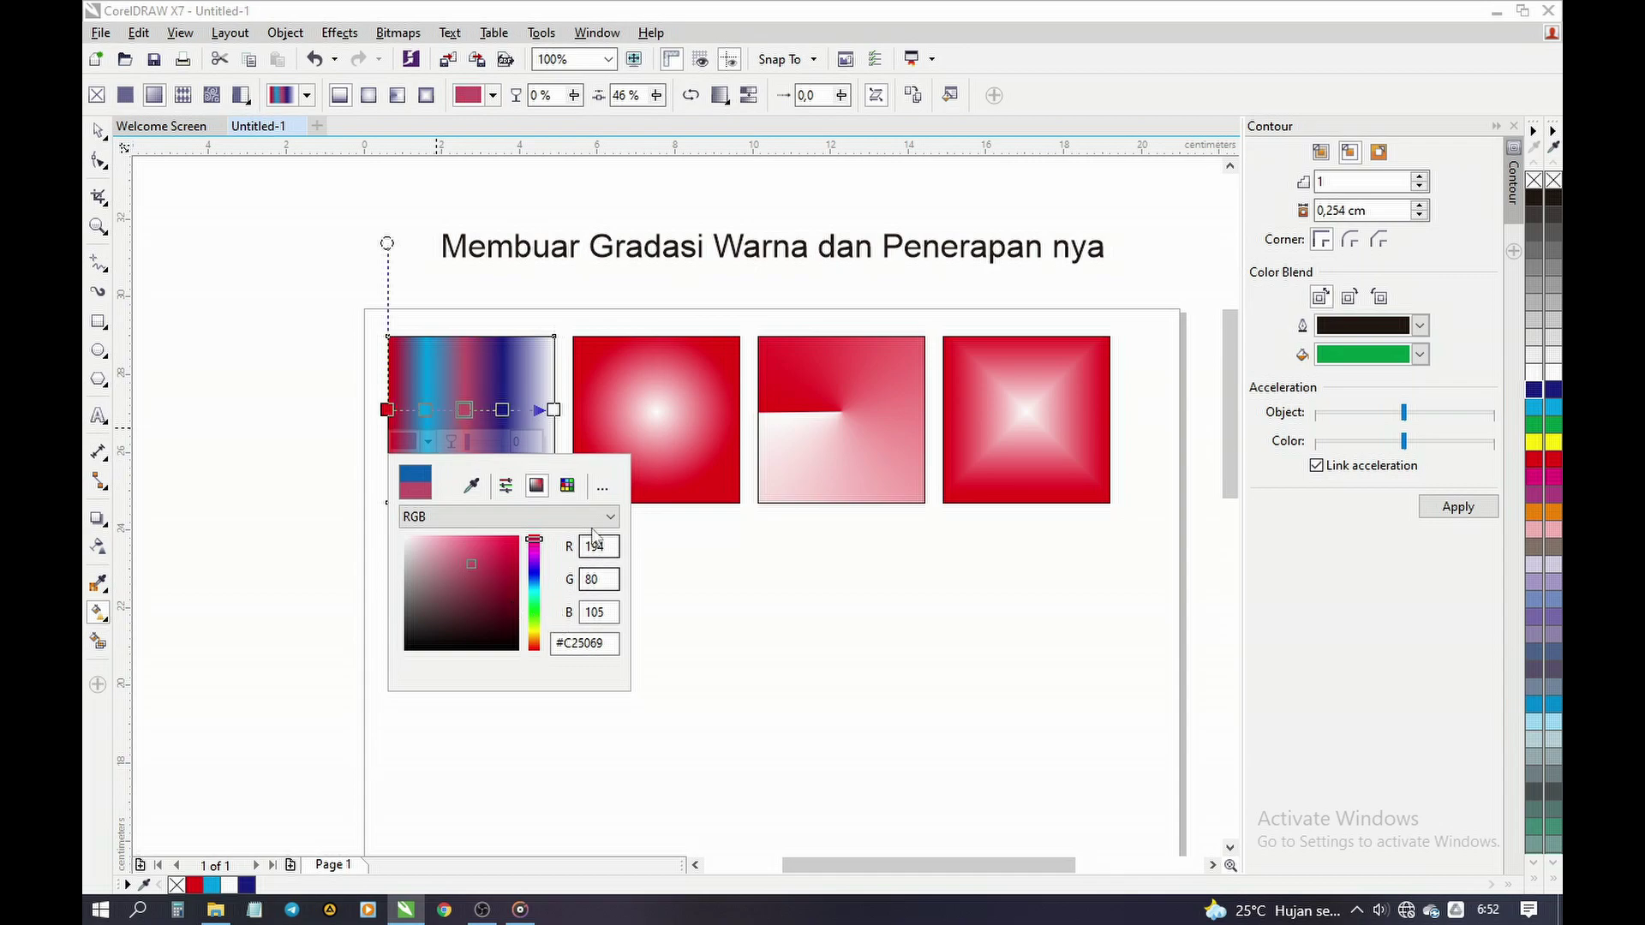
pyautogui.click(705, 533)
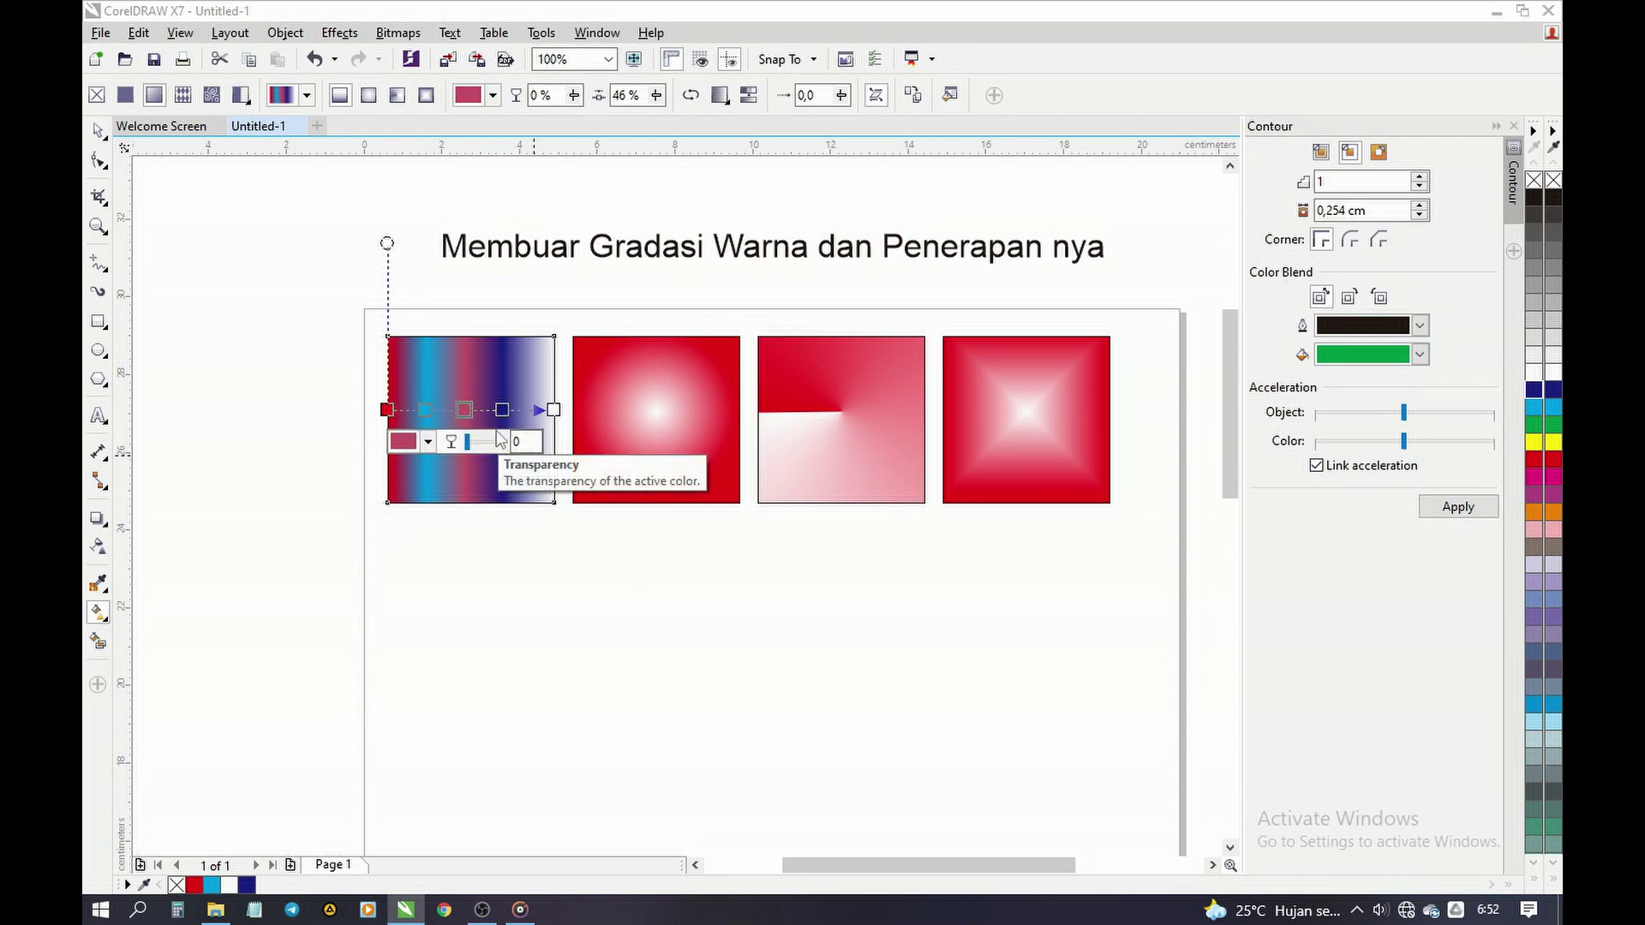
# Step: Add a green color node at about 69% along the second square's elliptical gradient
pyautogui.click(660, 416)
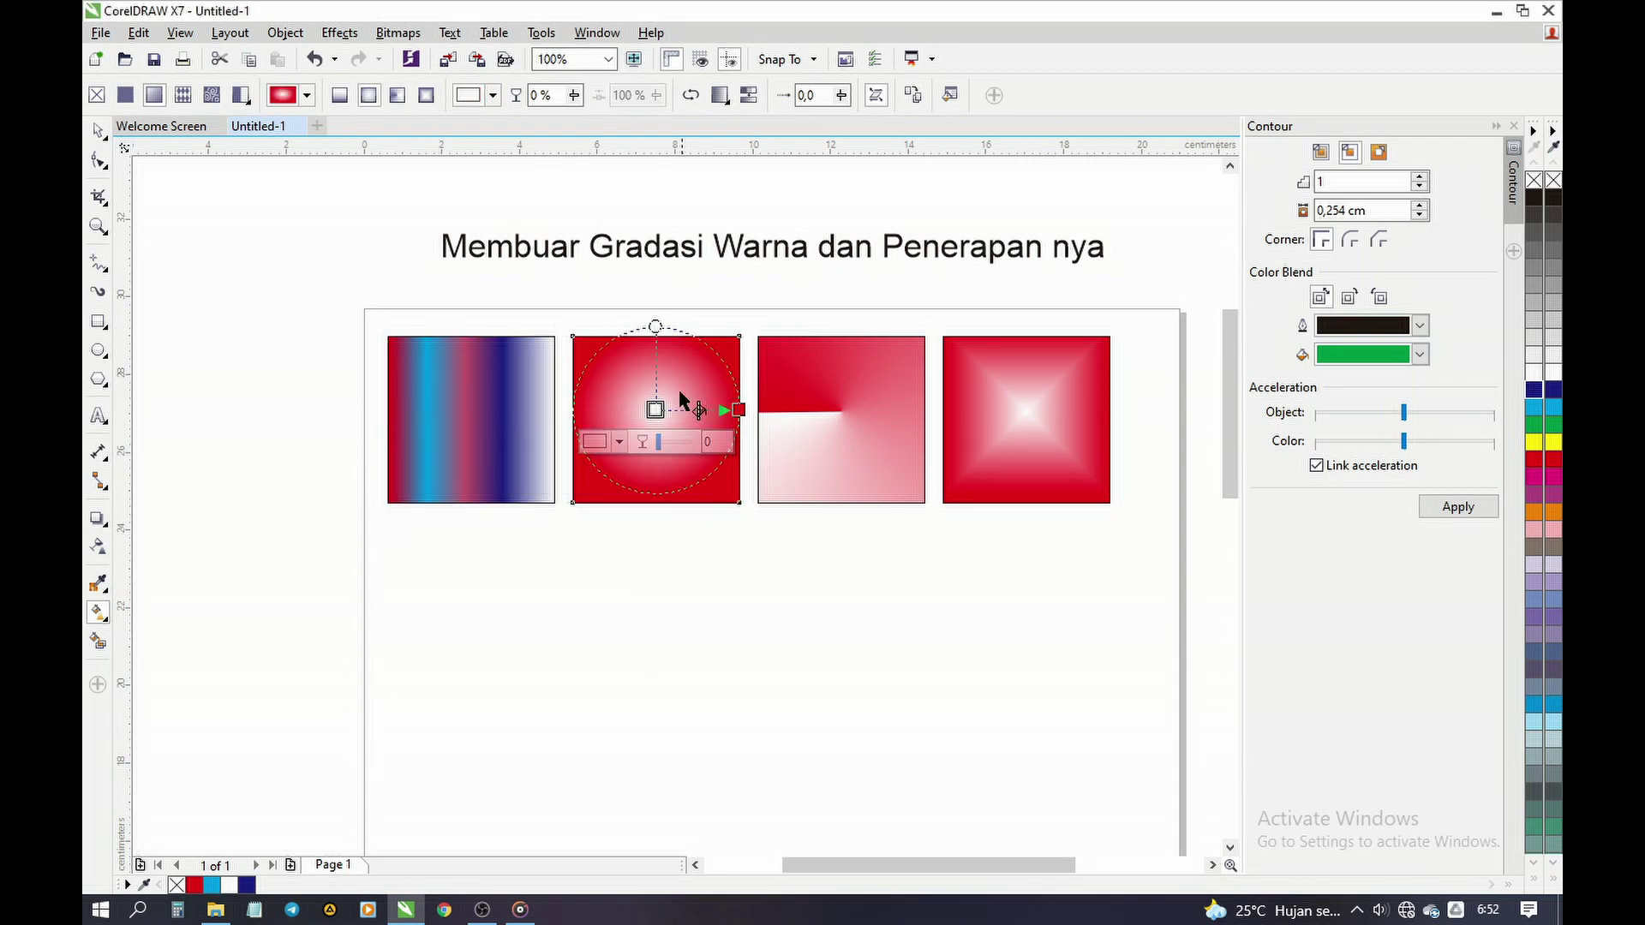
pyautogui.click(682, 410)
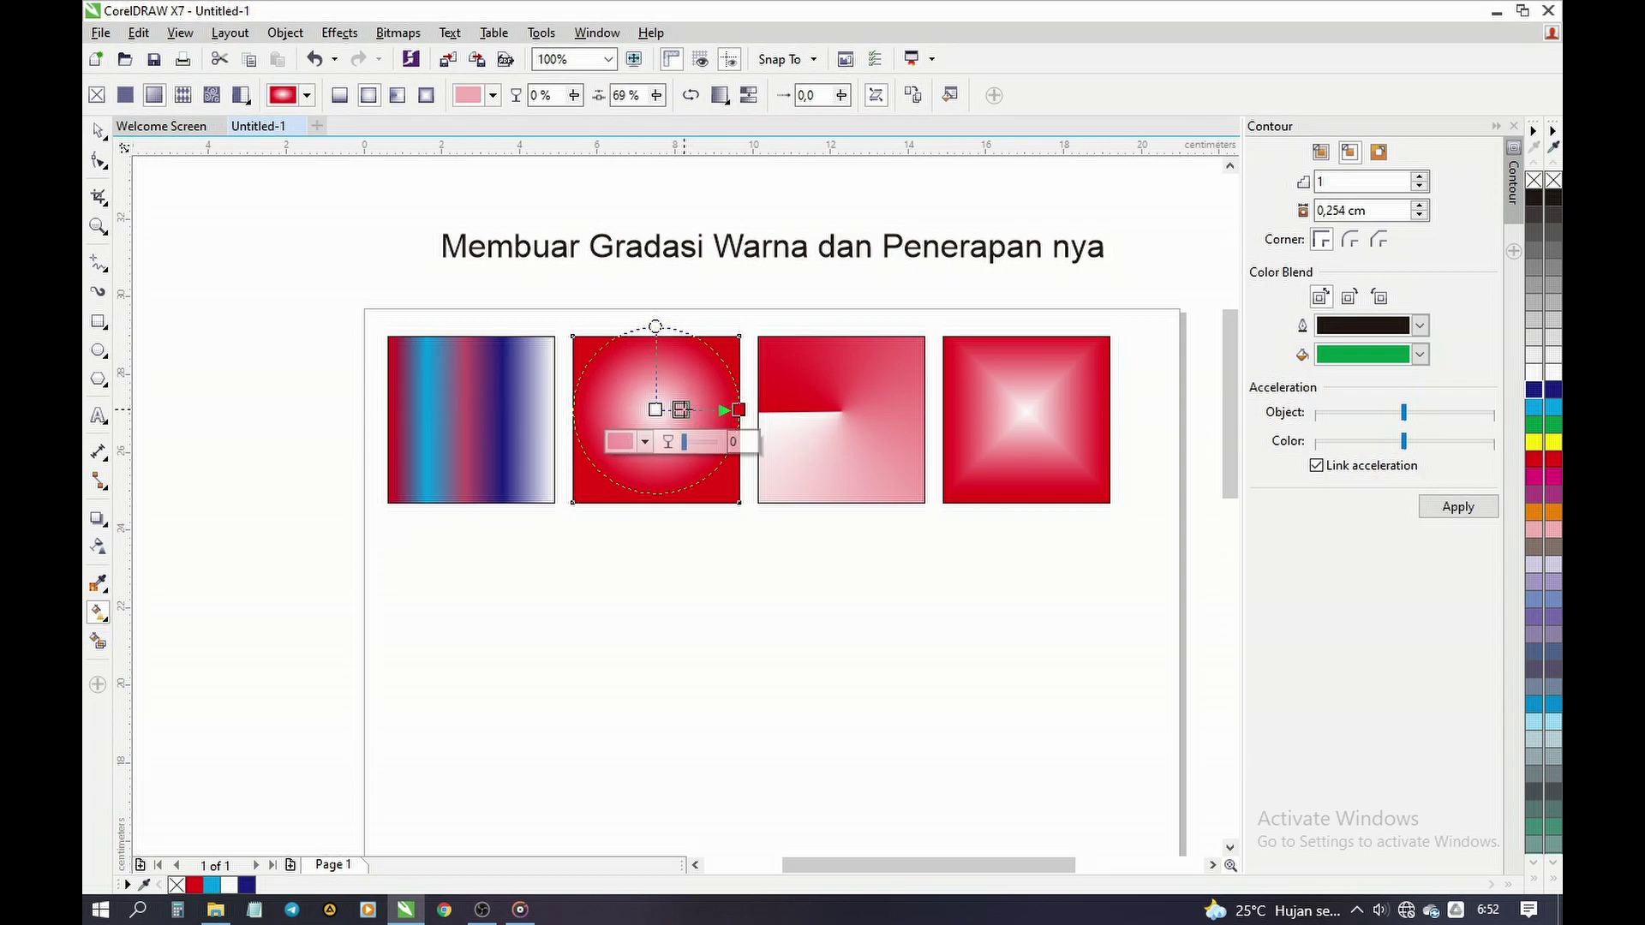
pyautogui.click(1548, 422)
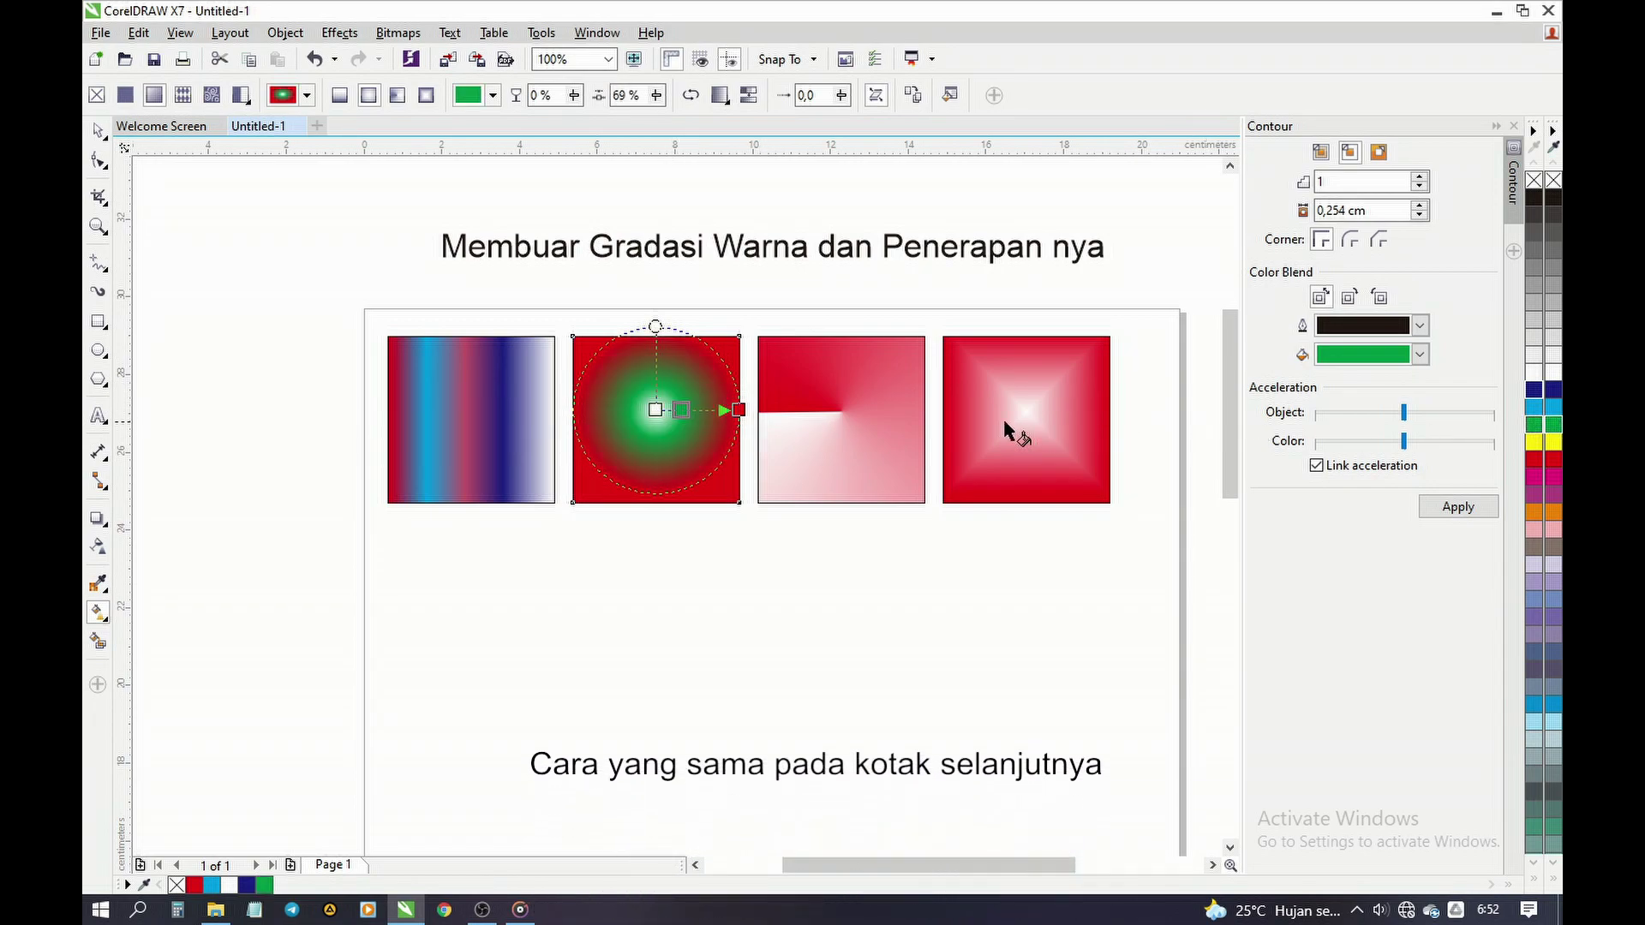
# Step: Add an orange node at about 46% along the second square's elliptical gradient and shift the gradient's center toward its upper-left corner
pyautogui.doubleClick(702, 411)
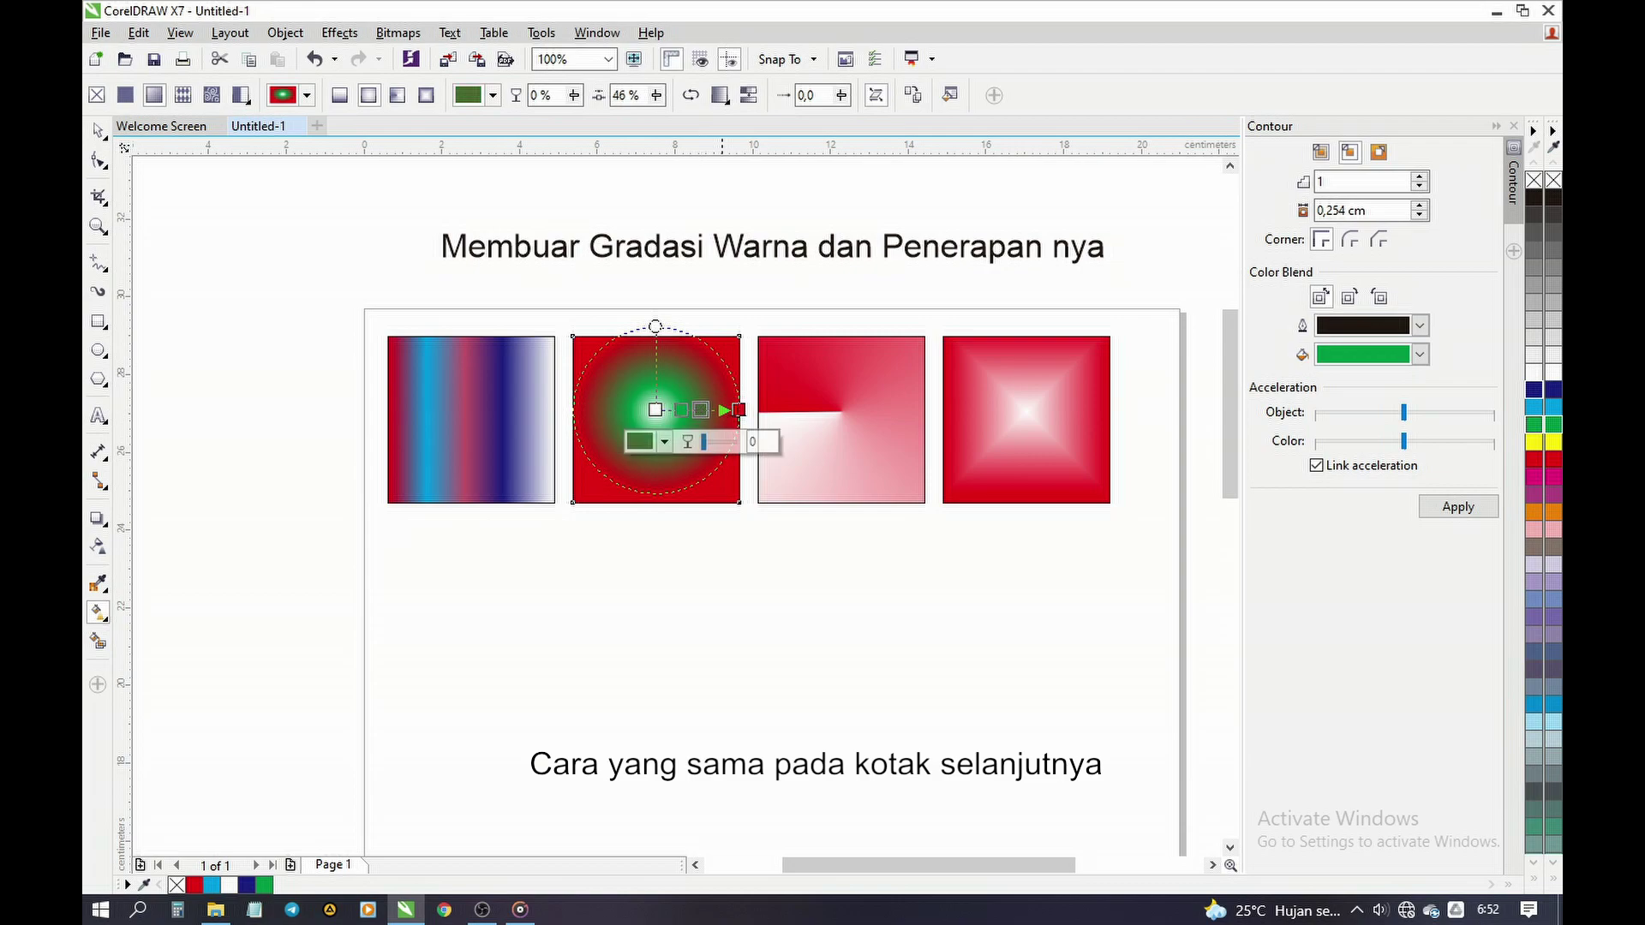
pyautogui.click(1534, 513)
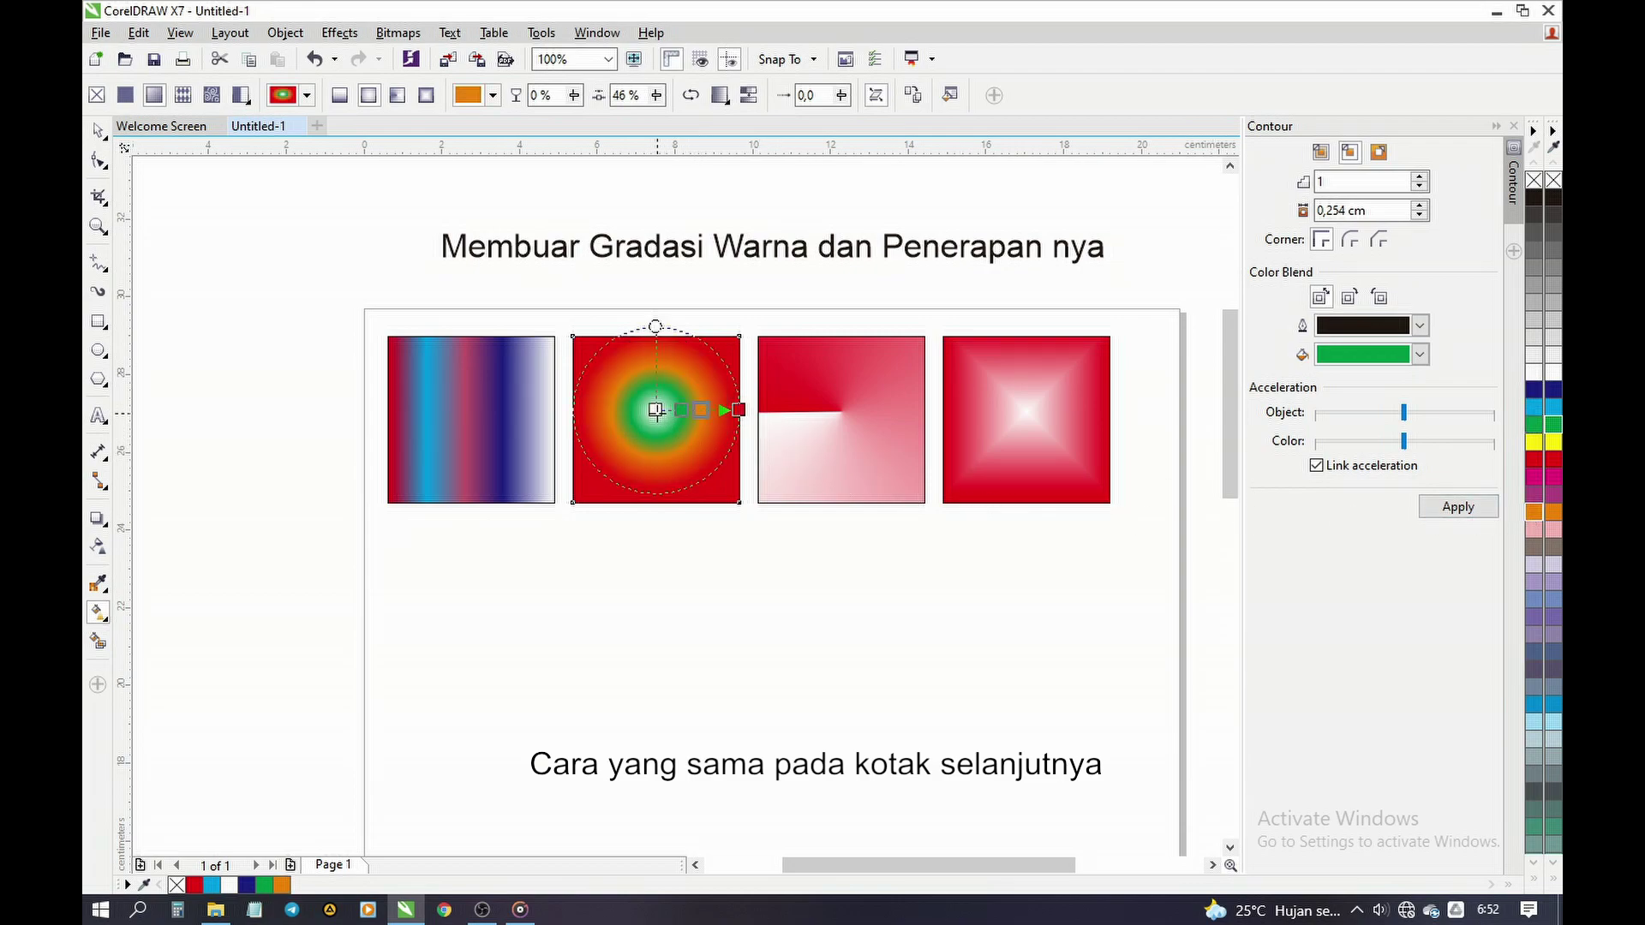
pyautogui.moveTo(637, 401); pyautogui.dragTo(610, 375)
pyautogui.hotkey('ctrl', 'z')
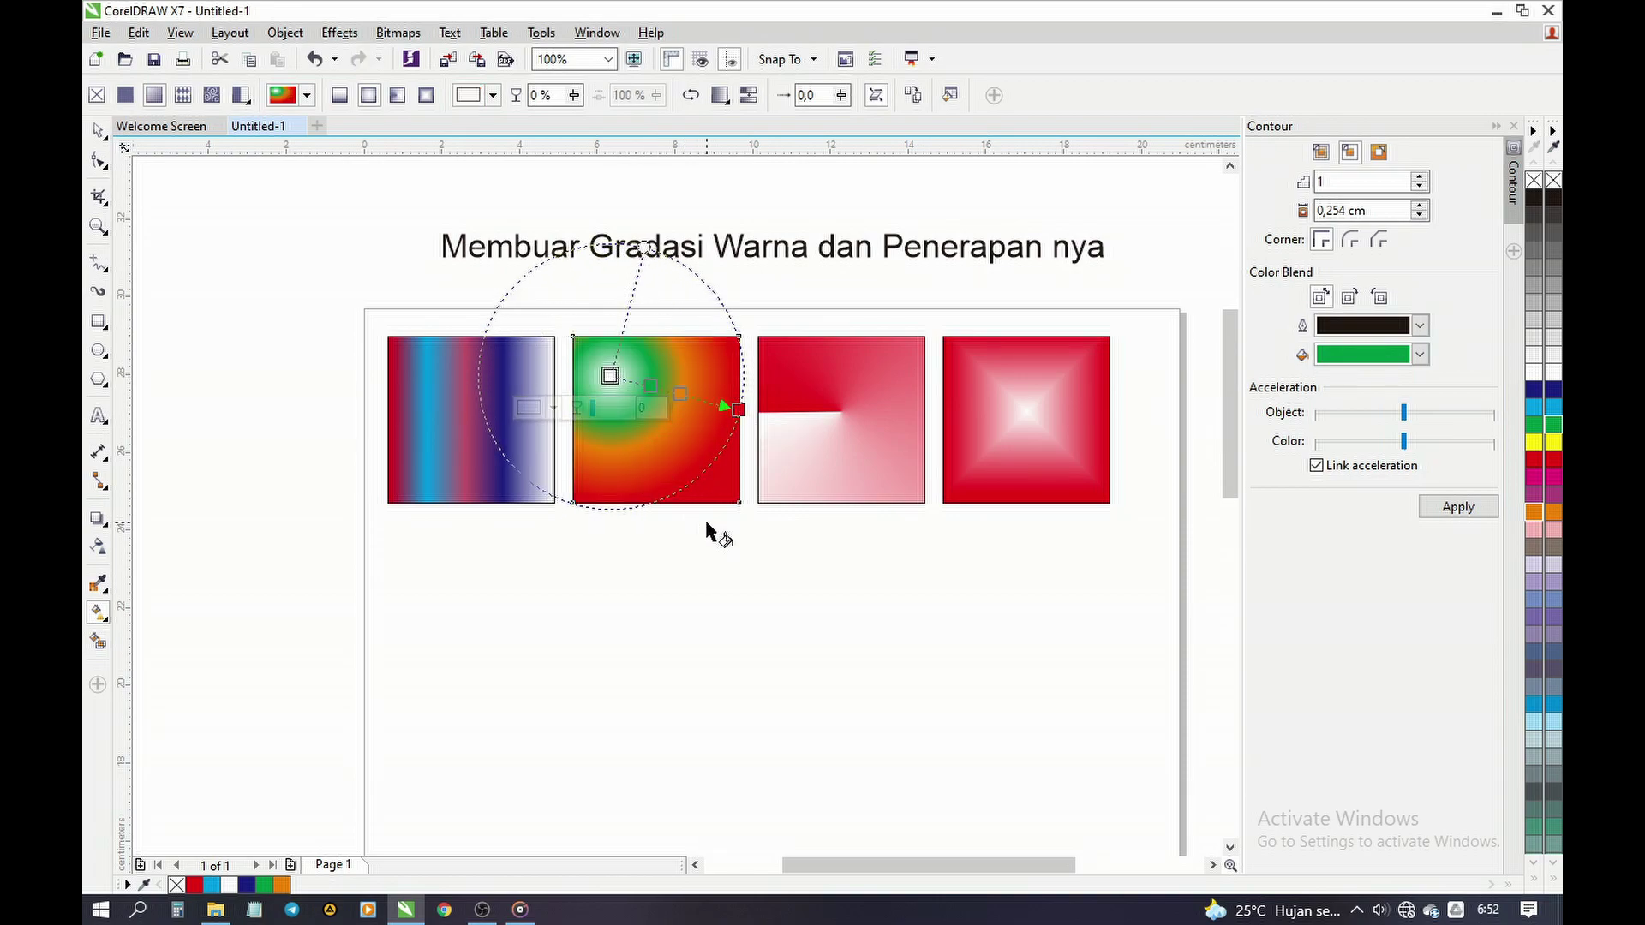
# Step: Add a magenta node at about 17% and a cyan node at about 40% to the third square's conical gradient
pyautogui.click(867, 444)
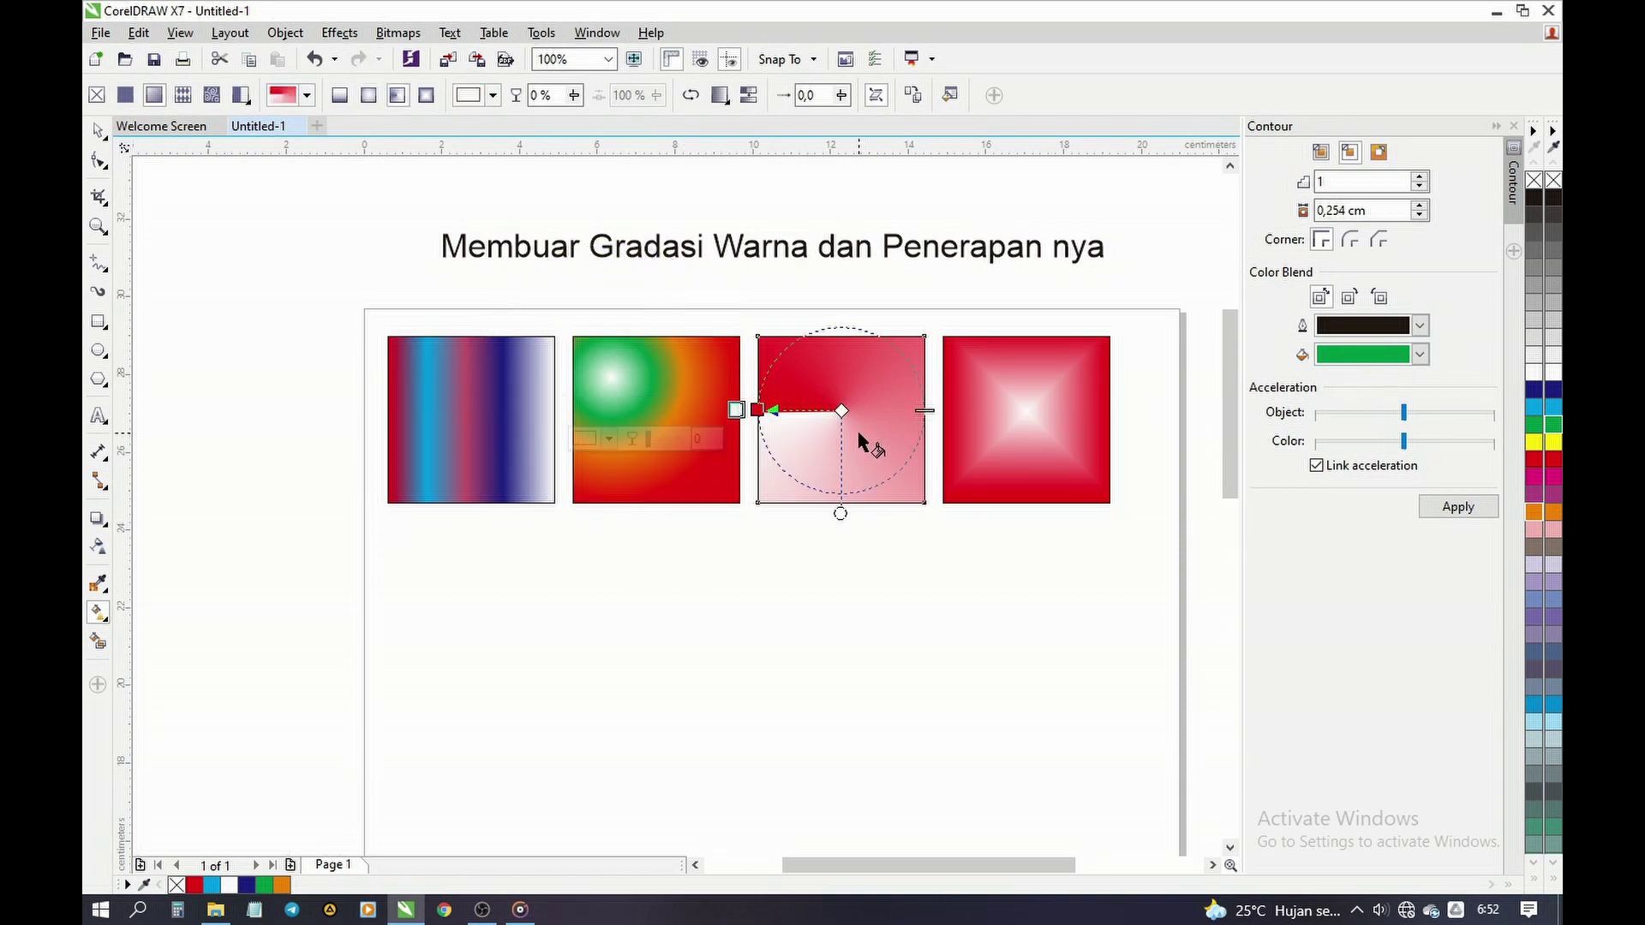
pyautogui.doubleClick(802, 340)
pyautogui.click(1528, 478)
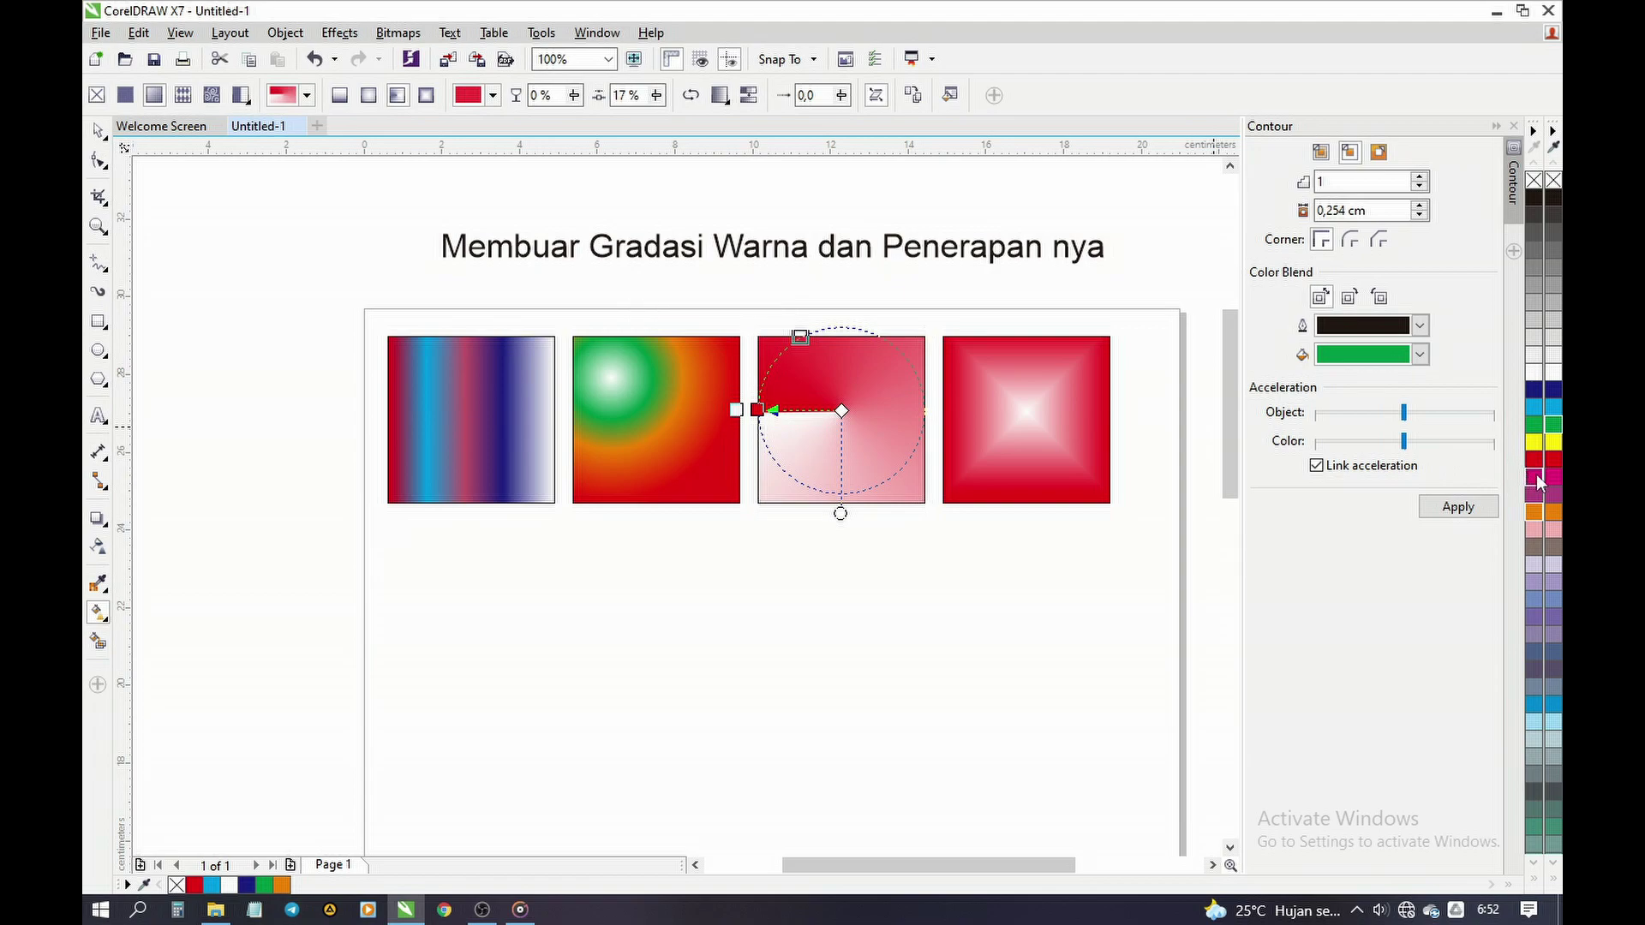
pyautogui.doubleClick(907, 361)
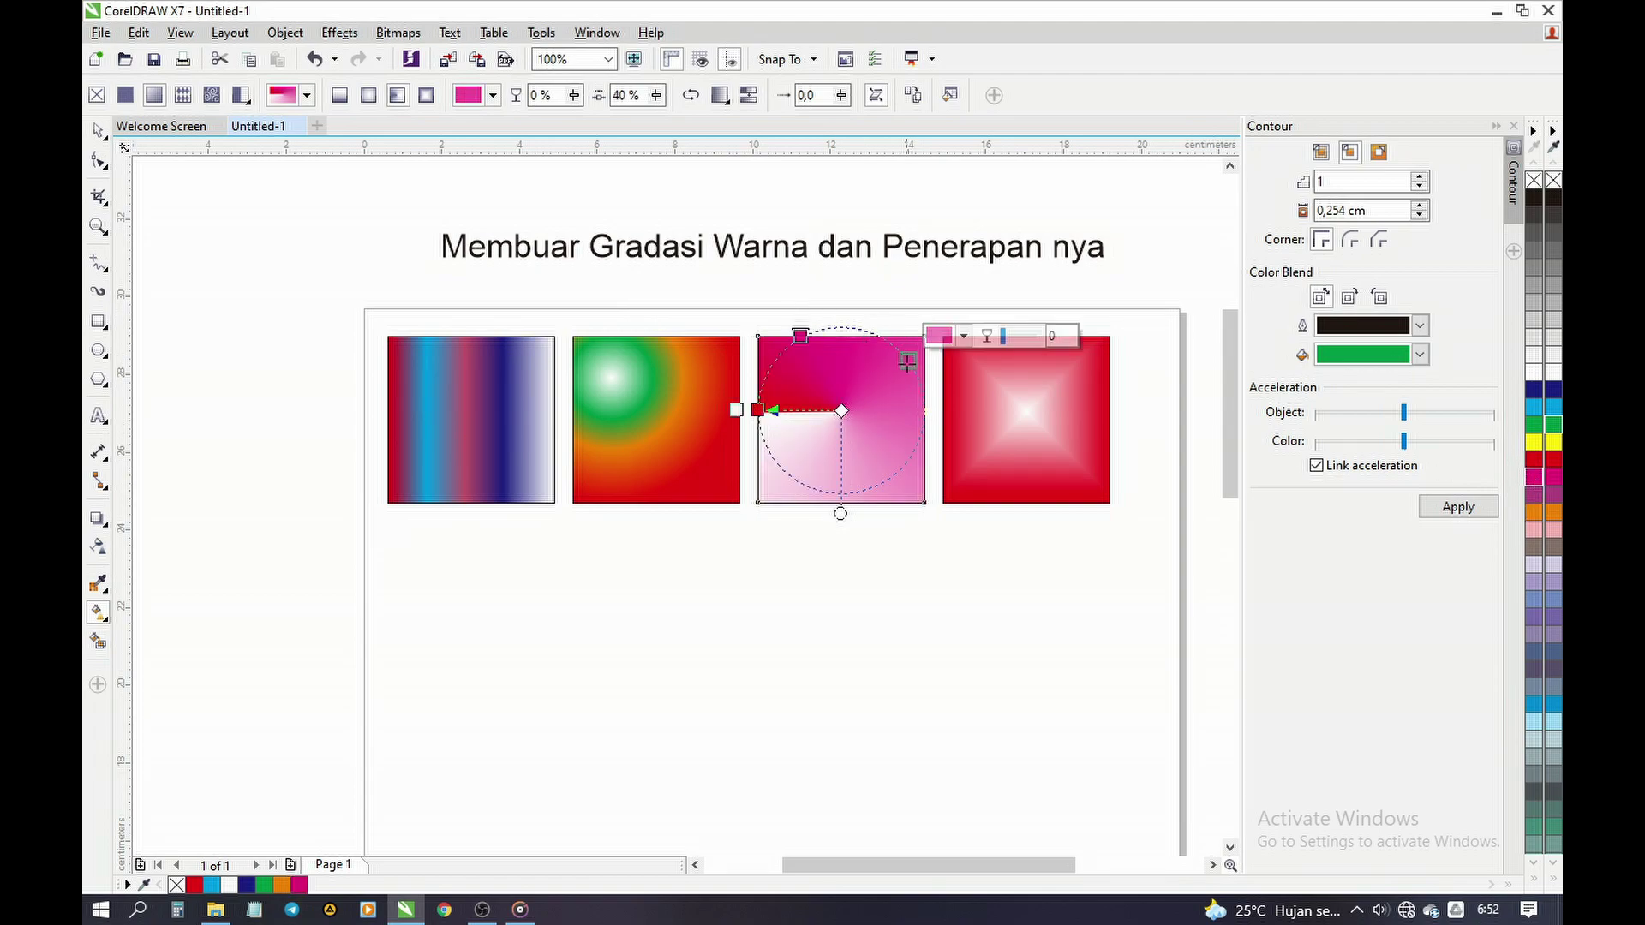
pyautogui.click(1535, 408)
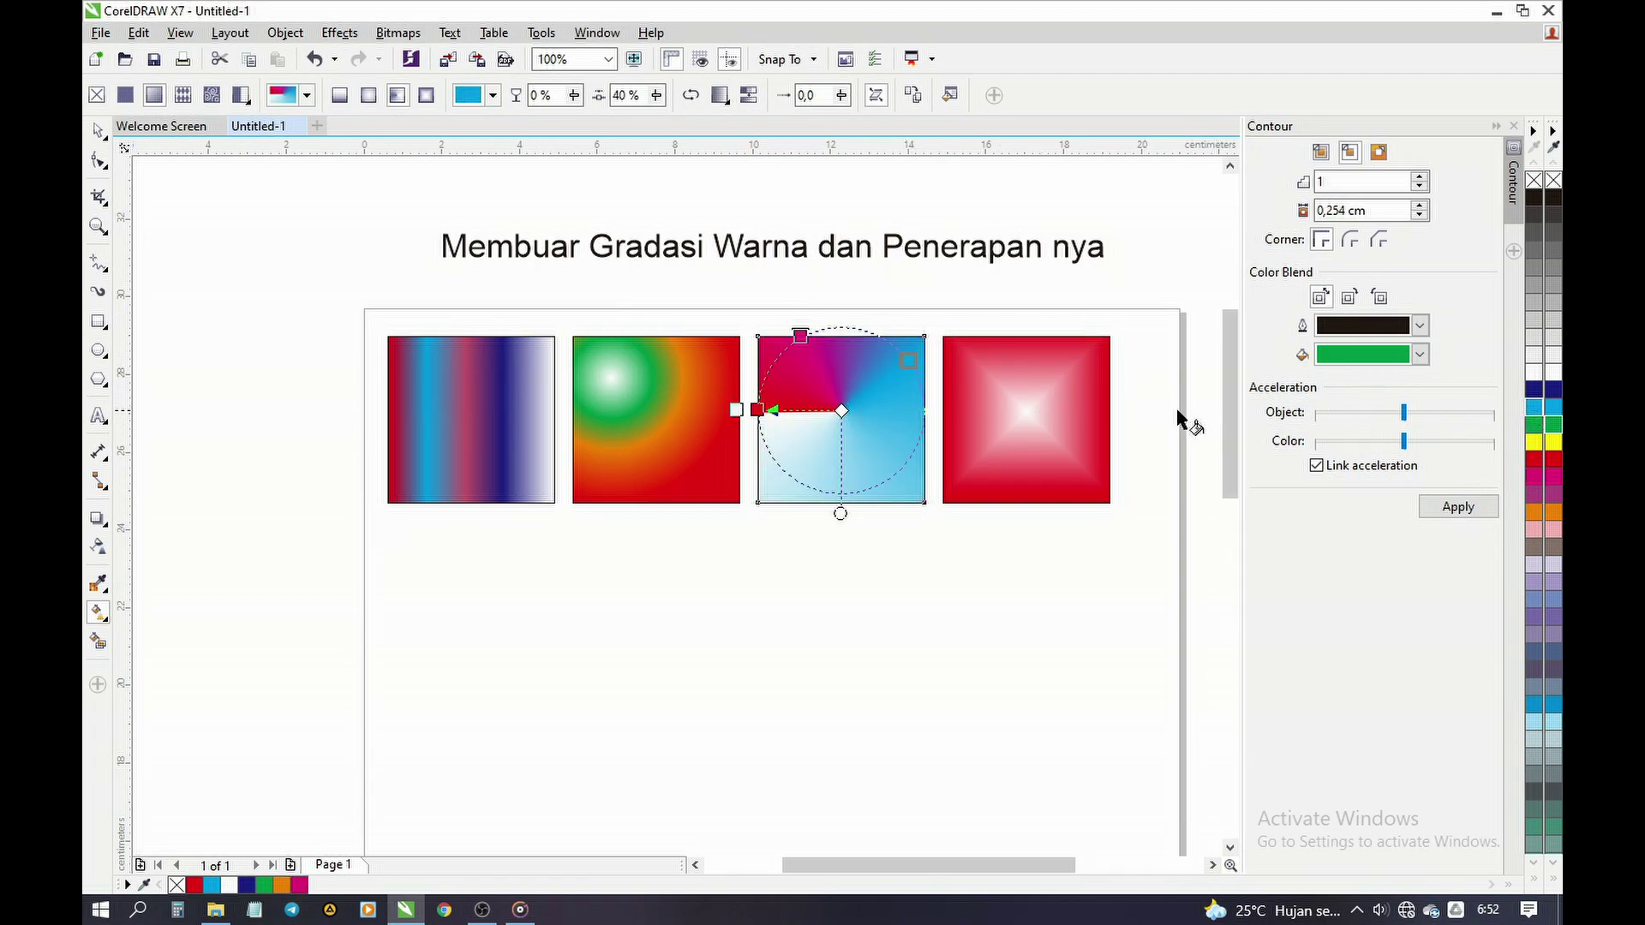
# Step: Add an orange color node at about 72% along the fourth square's rectangular gradient
pyautogui.click(1080, 409)
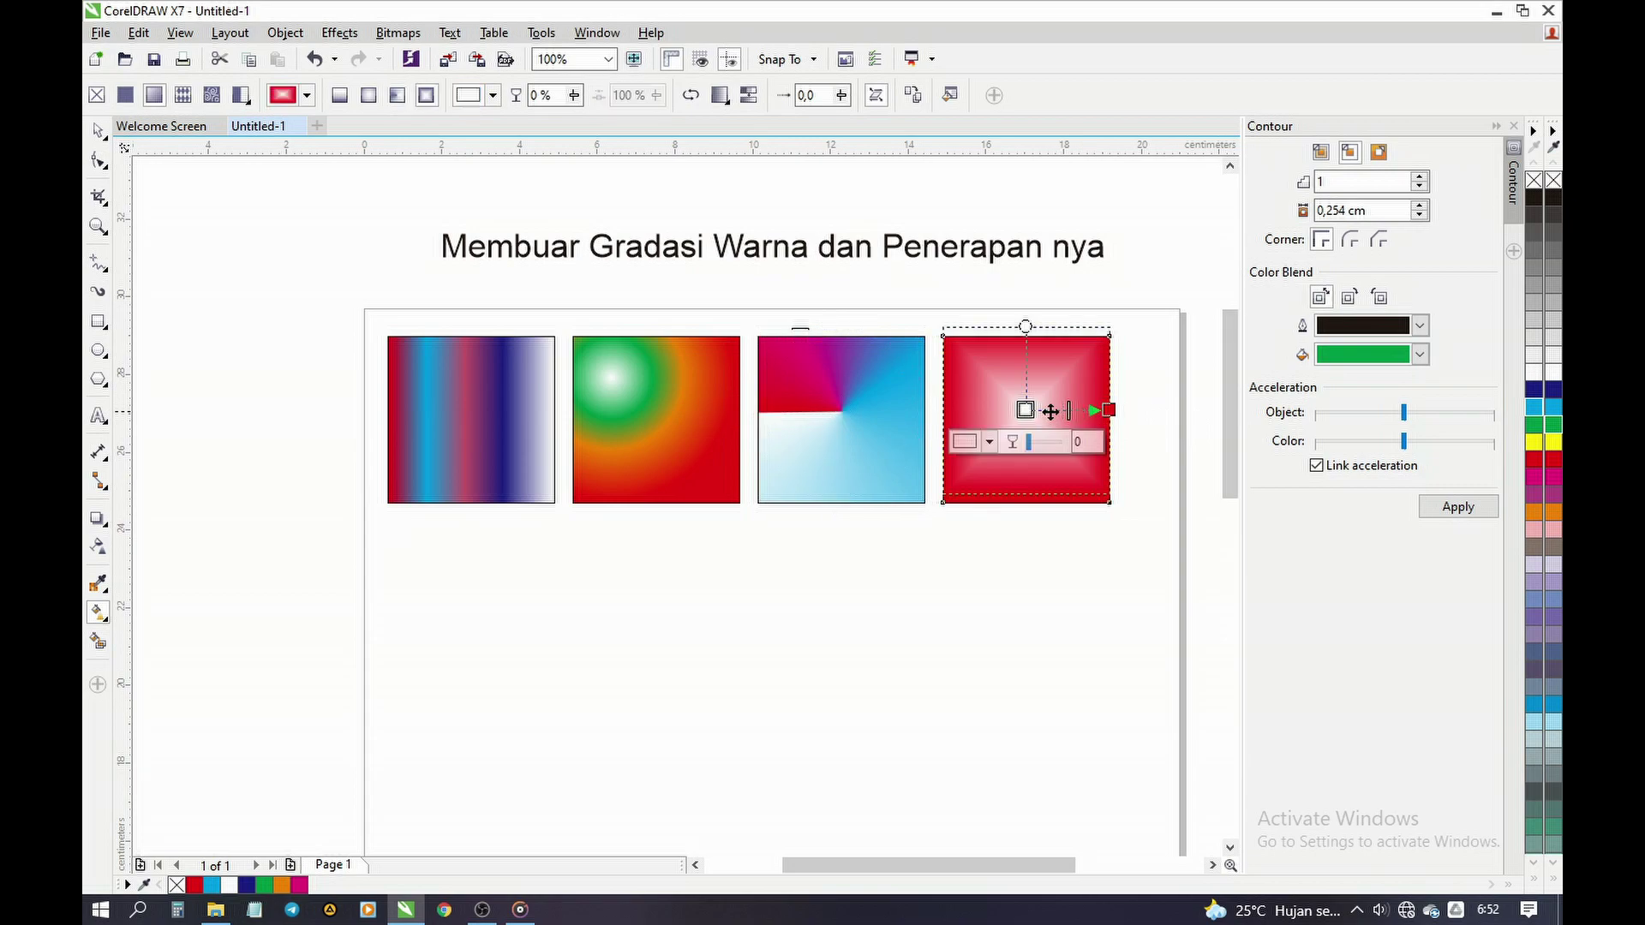
pyautogui.click(1051, 410)
pyautogui.click(1534, 511)
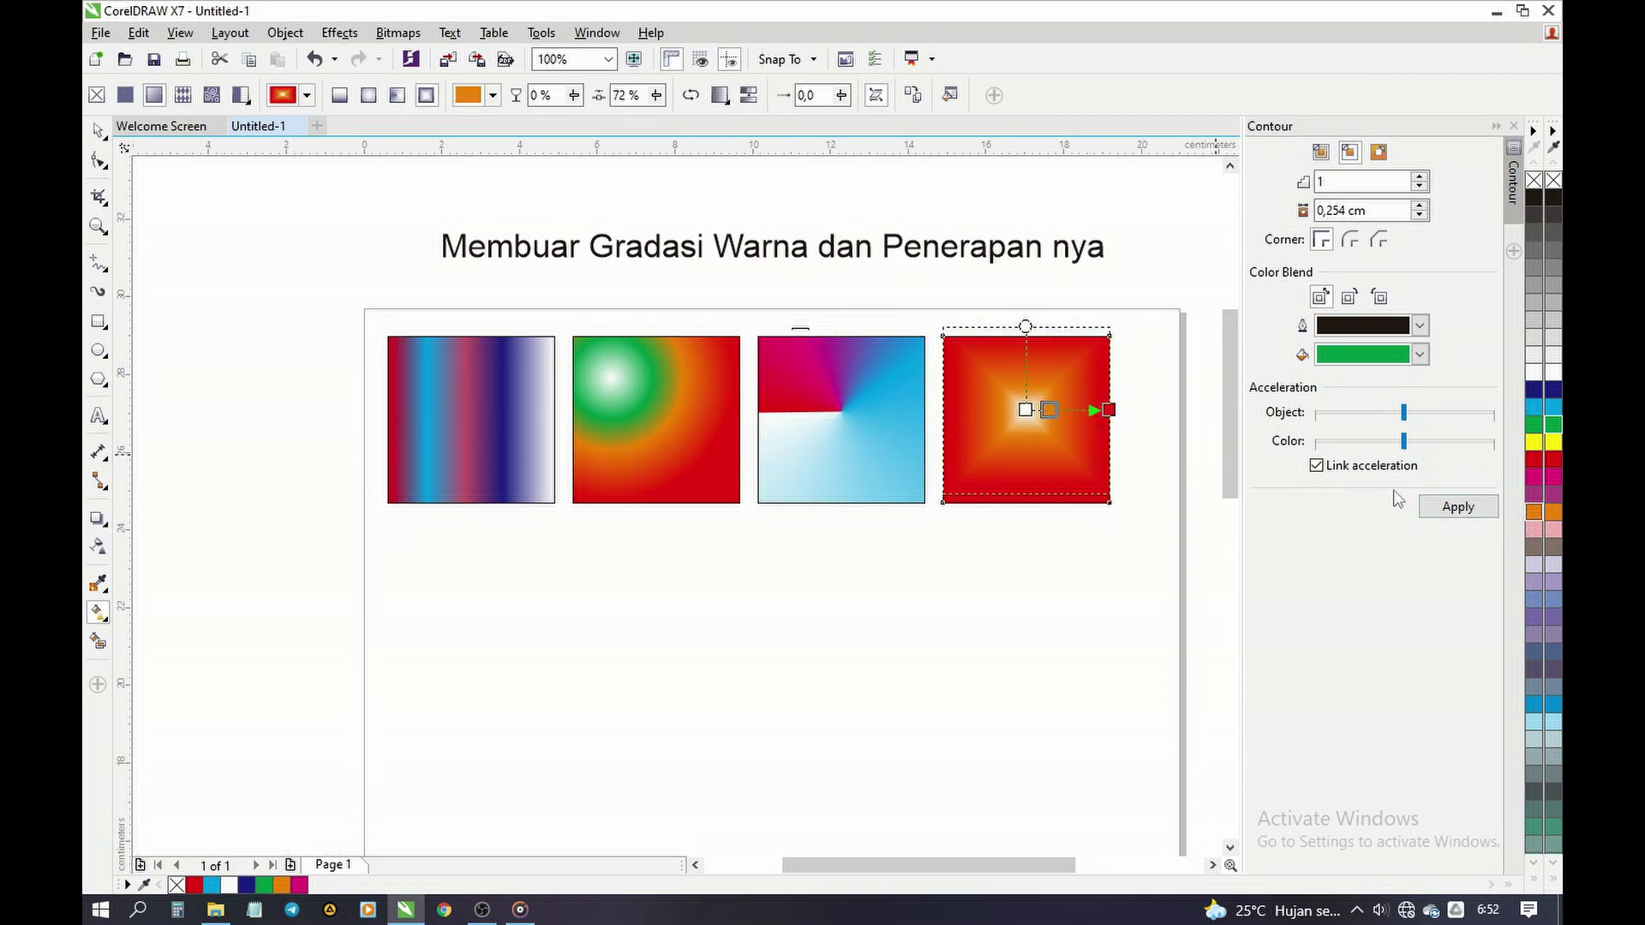
# Step: Add a purple node at about 51% to the fourth square's gradient and shift the gradient's center toward the square's lower-left corner
pyautogui.doubleClick(1067, 409)
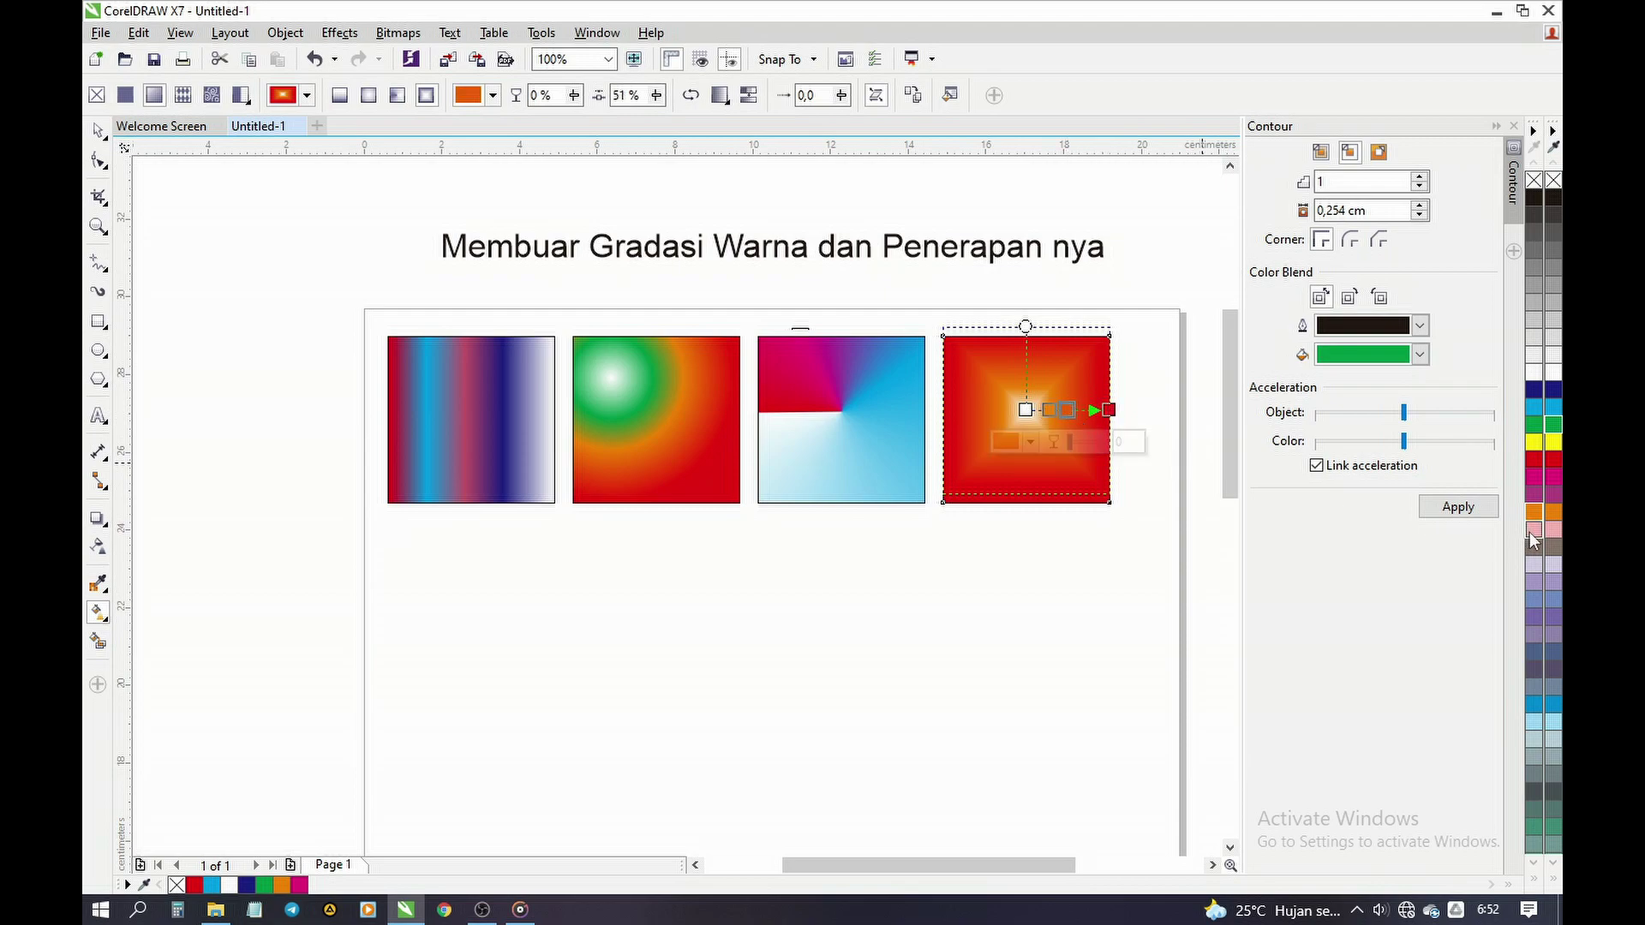
pyautogui.click(1552, 511)
pyautogui.click(1553, 495)
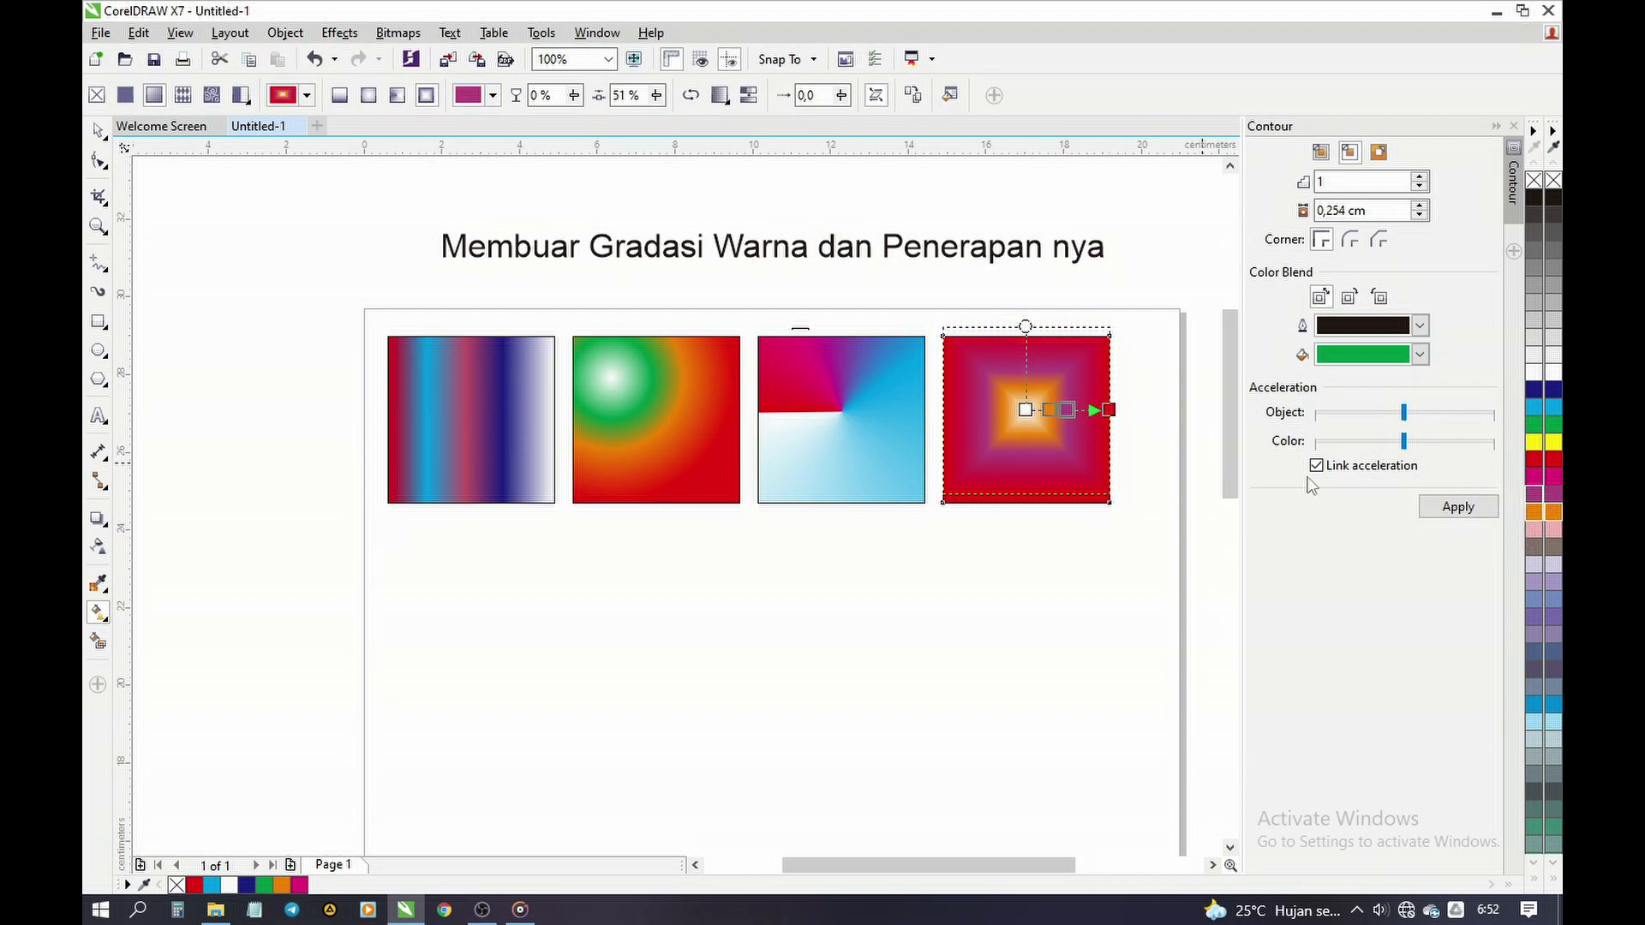
pyautogui.moveTo(1025, 410); pyautogui.dragTo(979, 445)
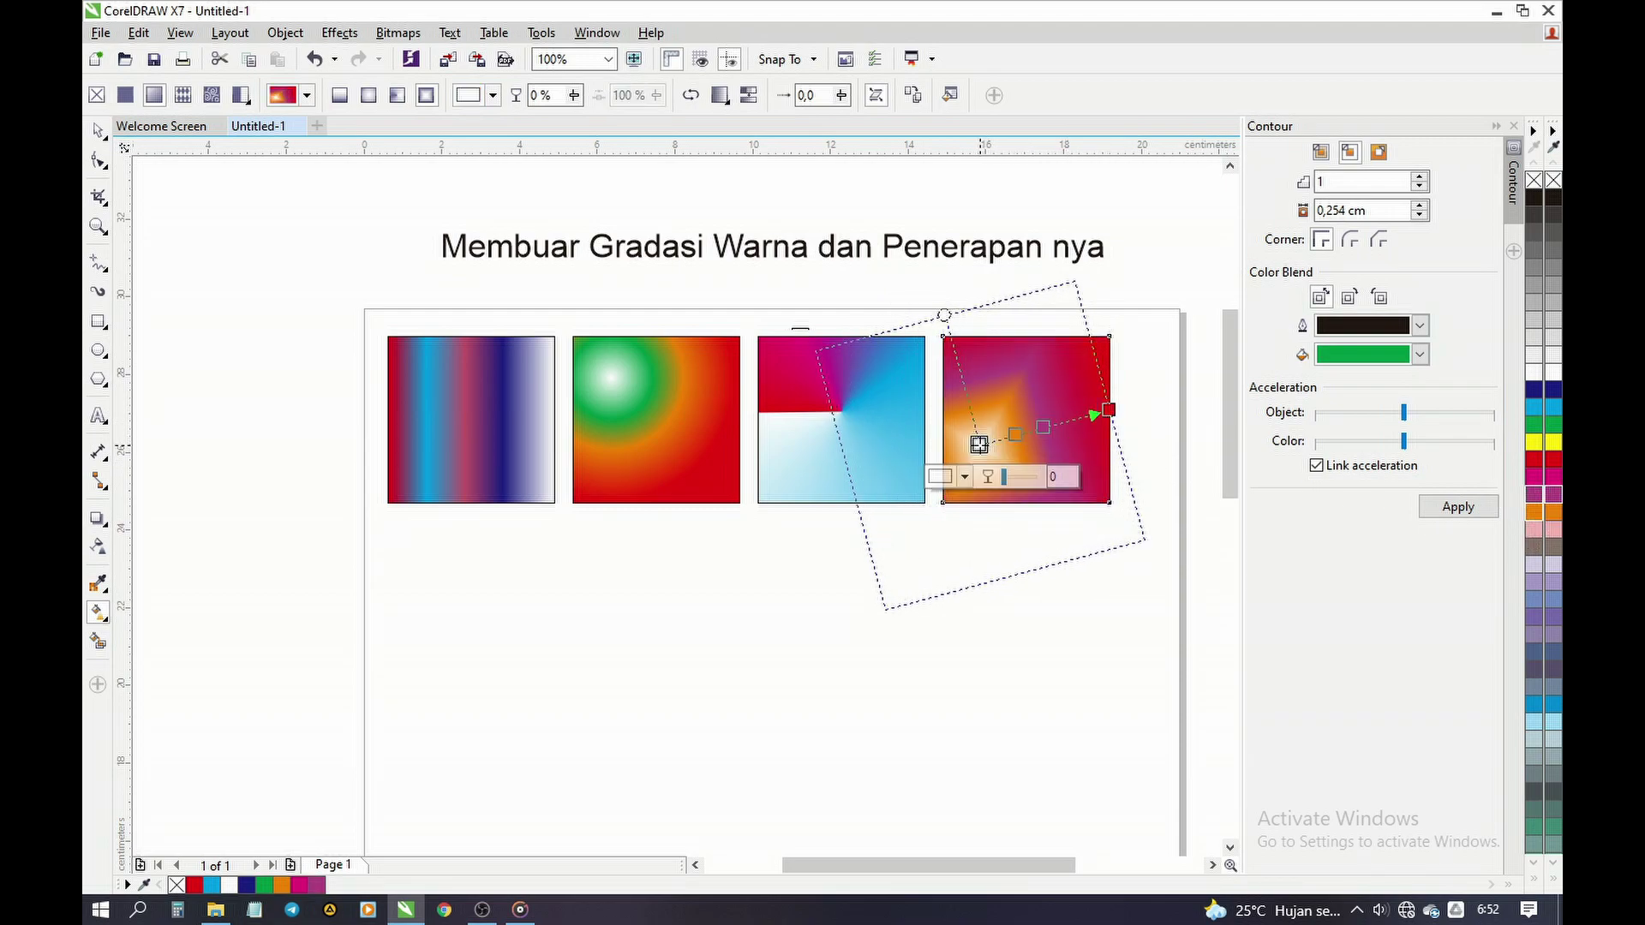
pyautogui.click(99, 131)
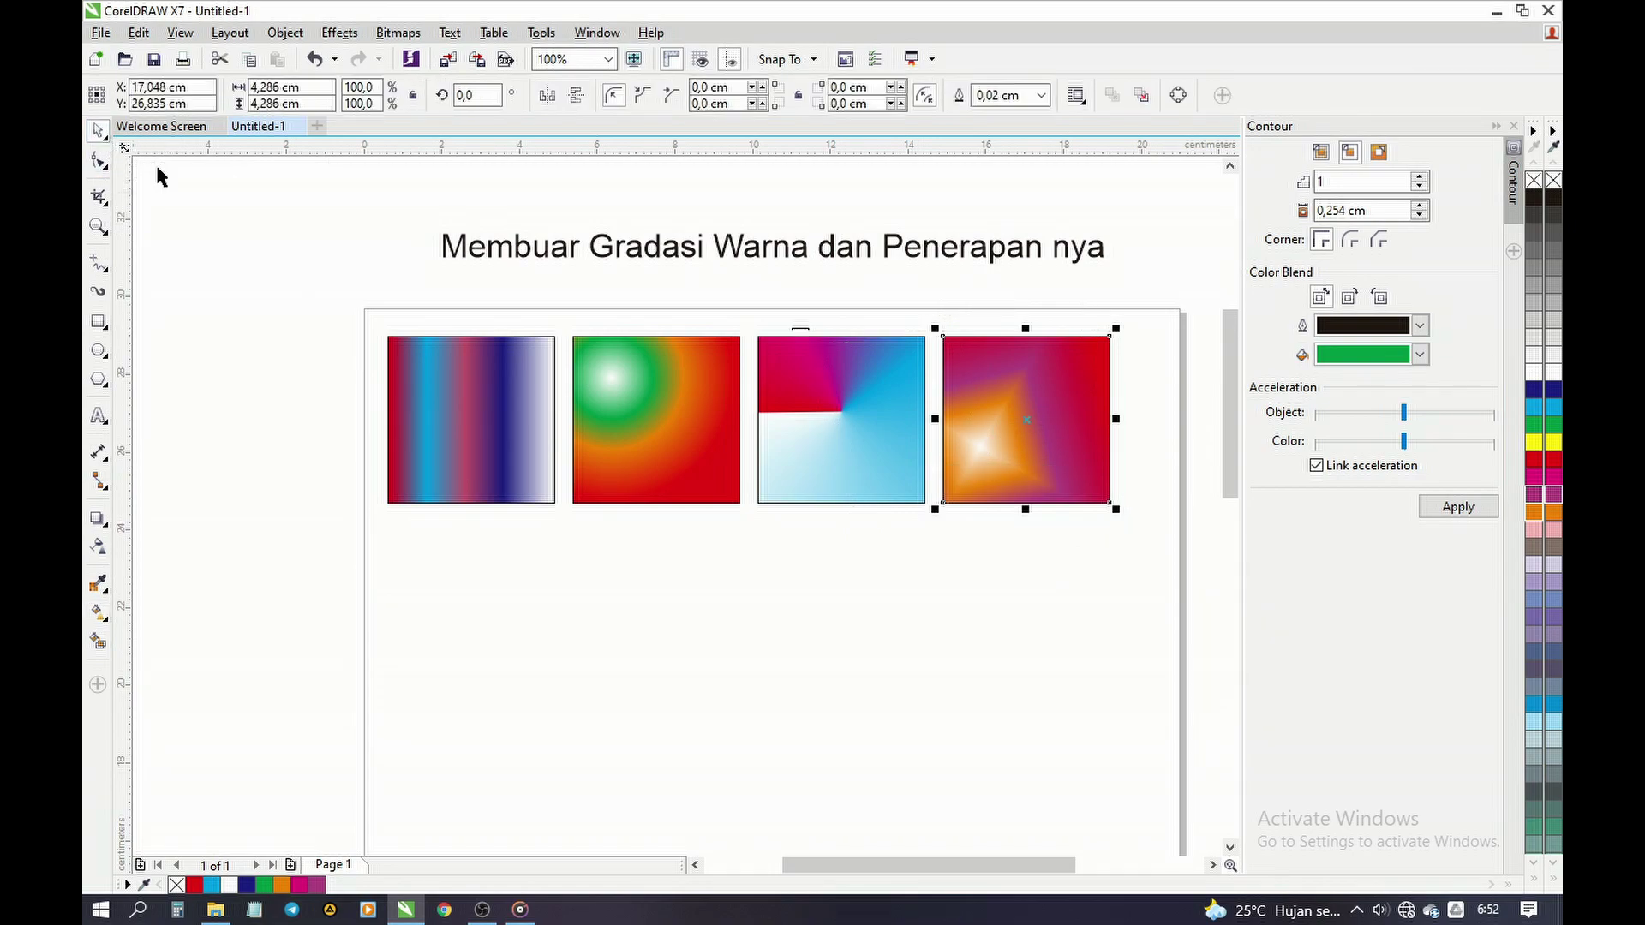
pyautogui.click(277, 218)
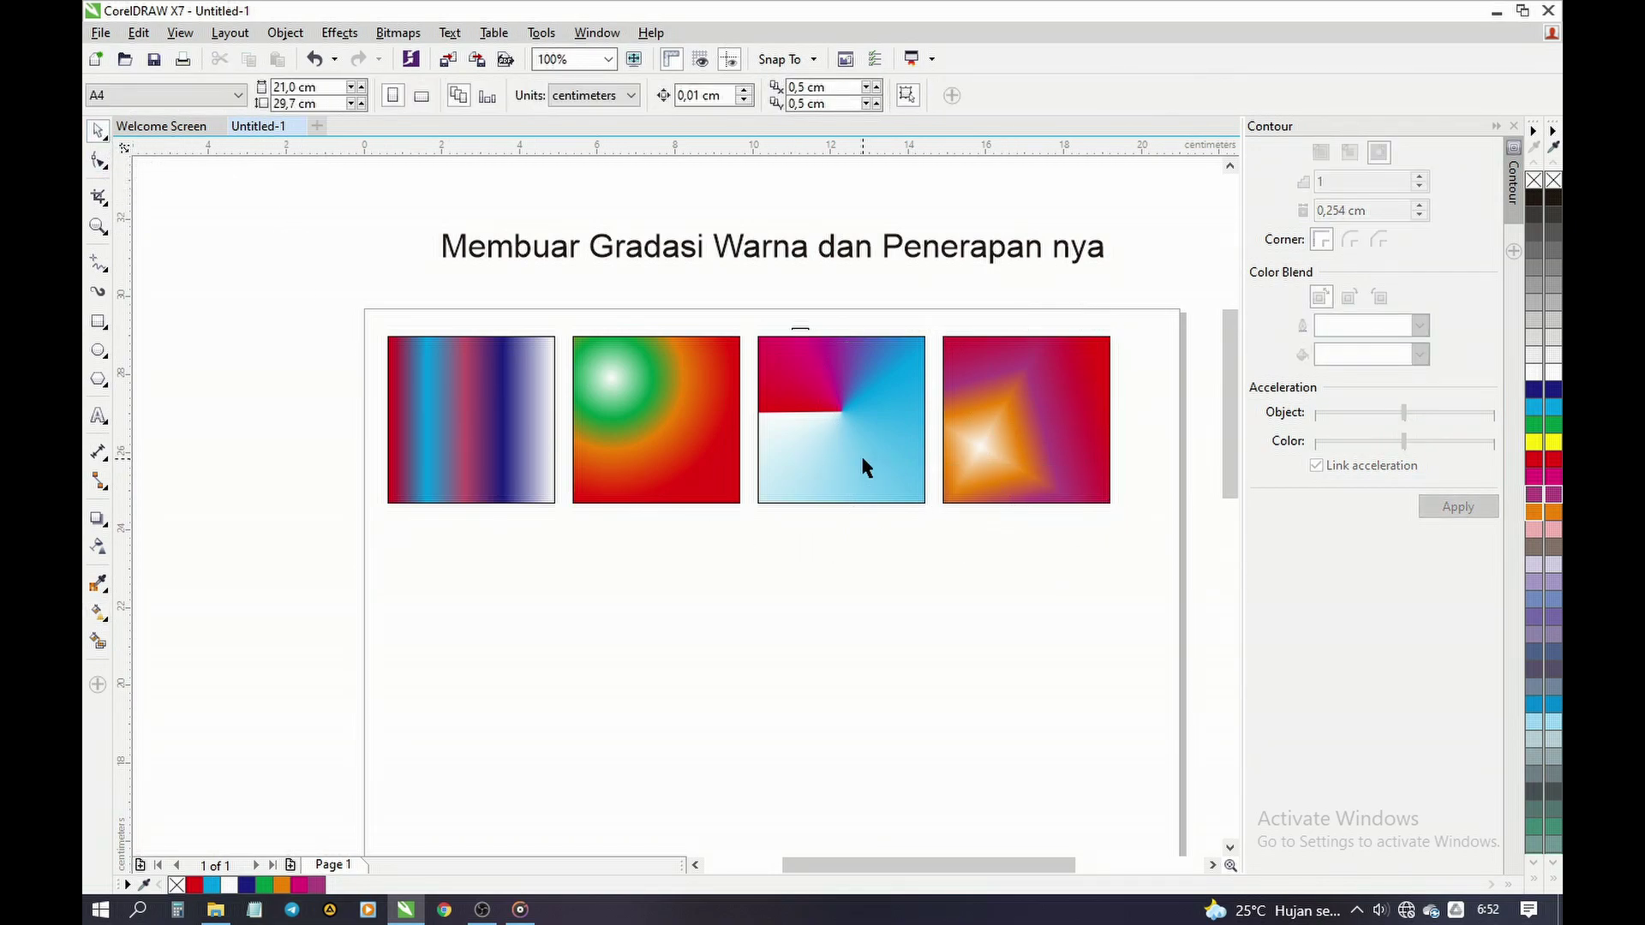
# Step: Draw a wide rectangle about 18.4 × 6.6 cm below the row of four gradient squares
pyautogui.scroll(-2, 631, 256)
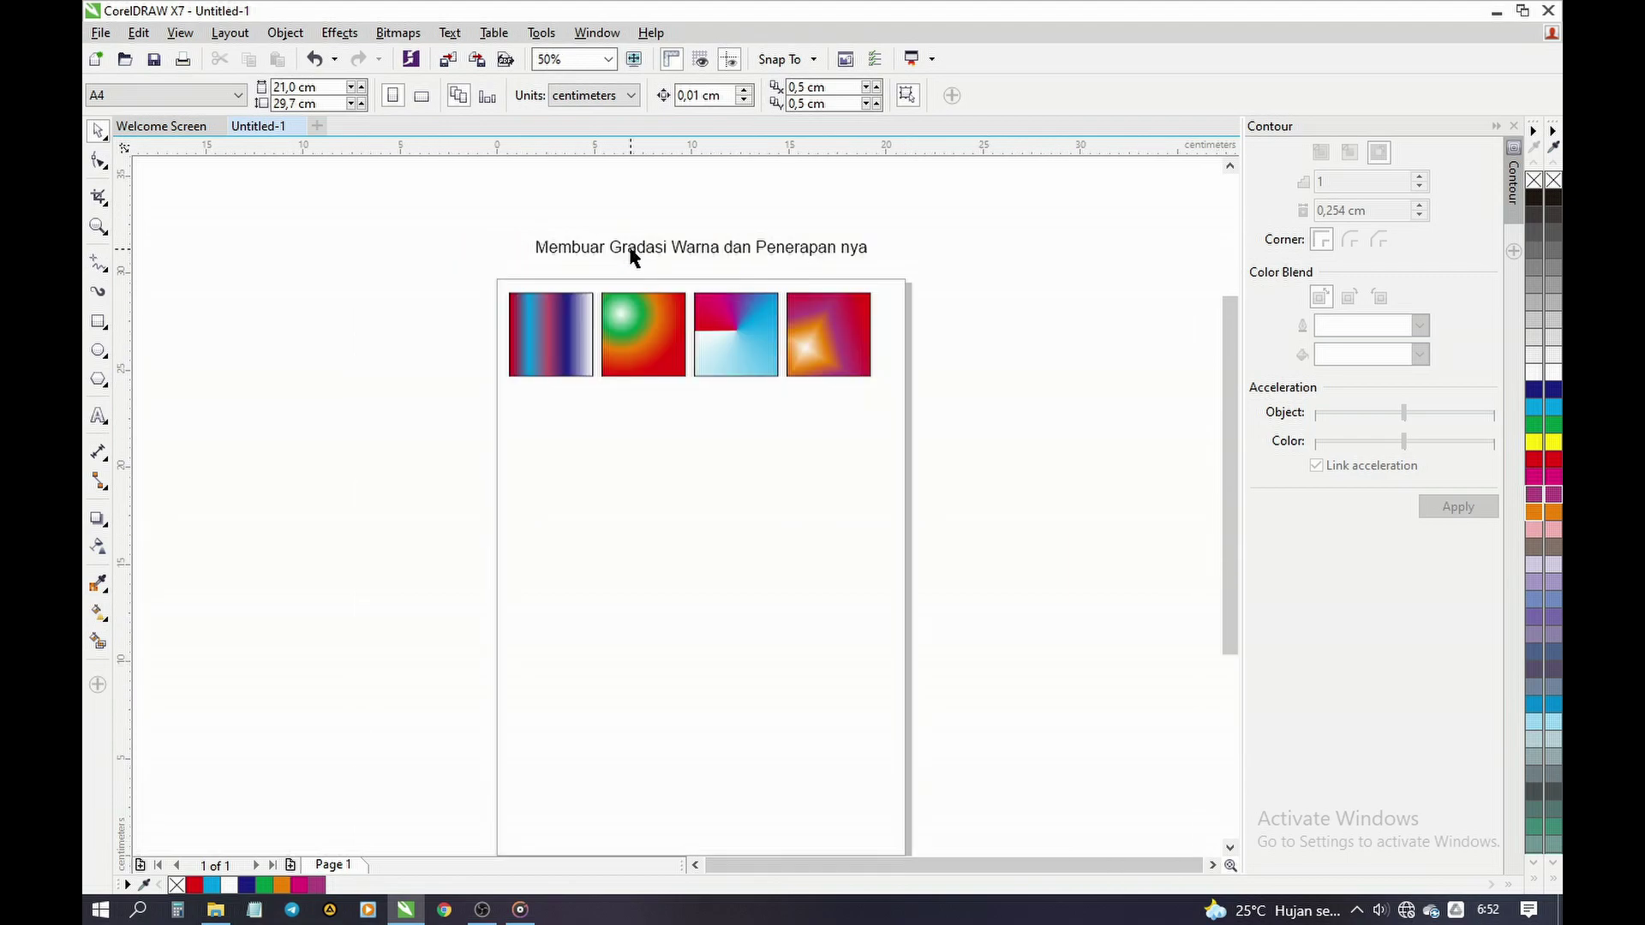
pyautogui.scroll(2, 693, 343)
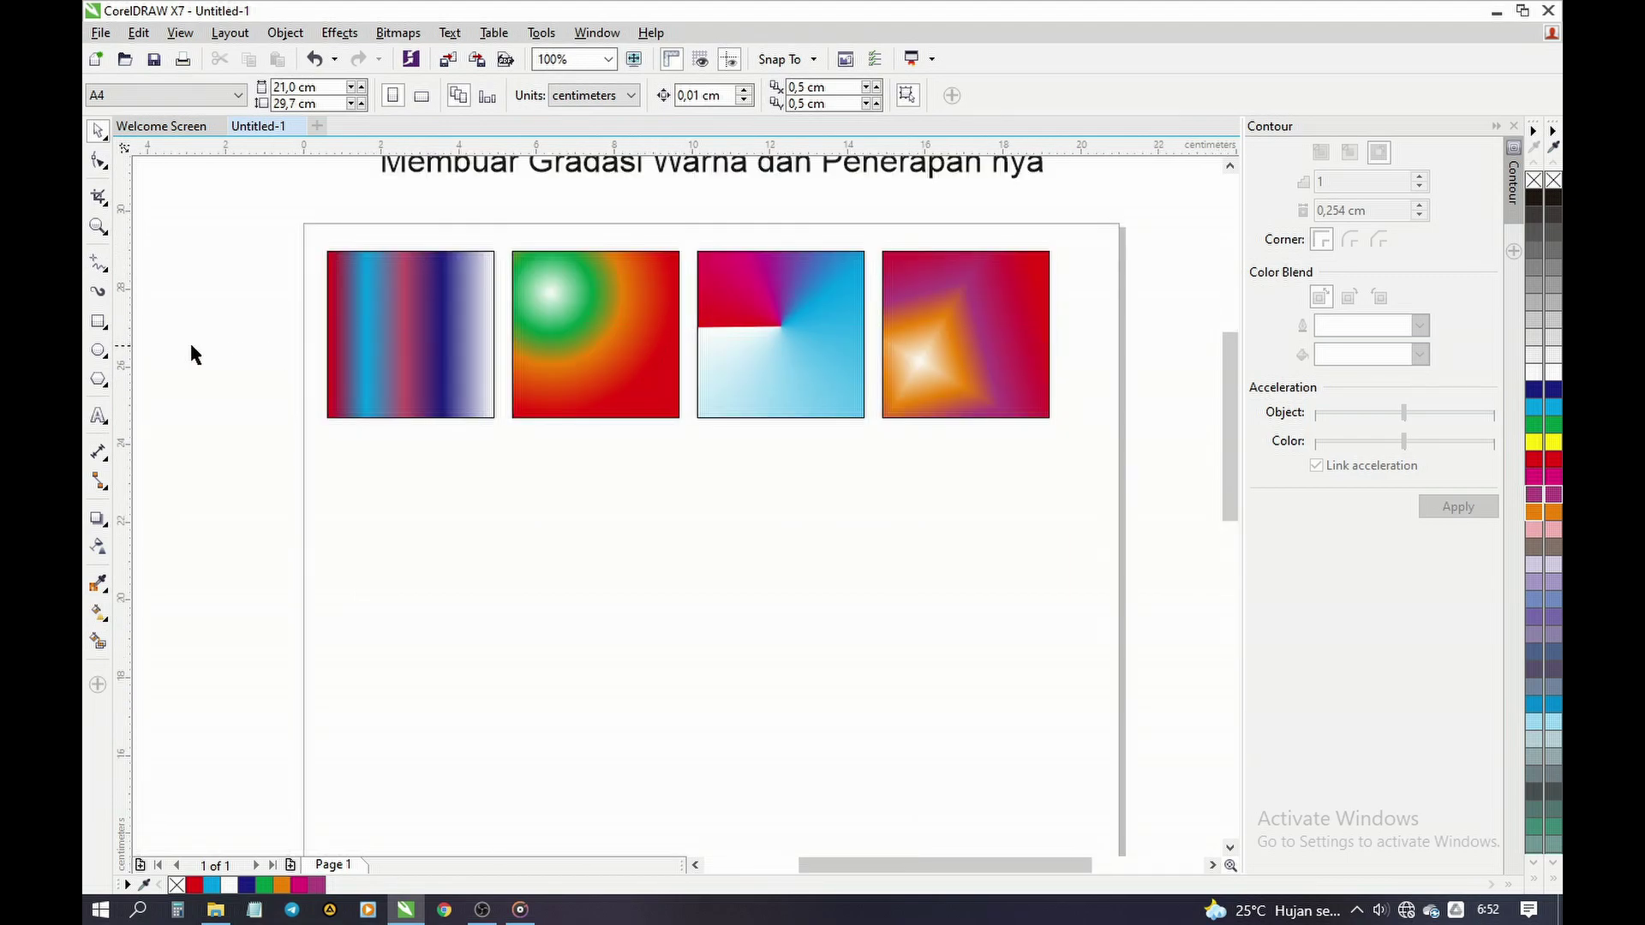
pyautogui.click(98, 323)
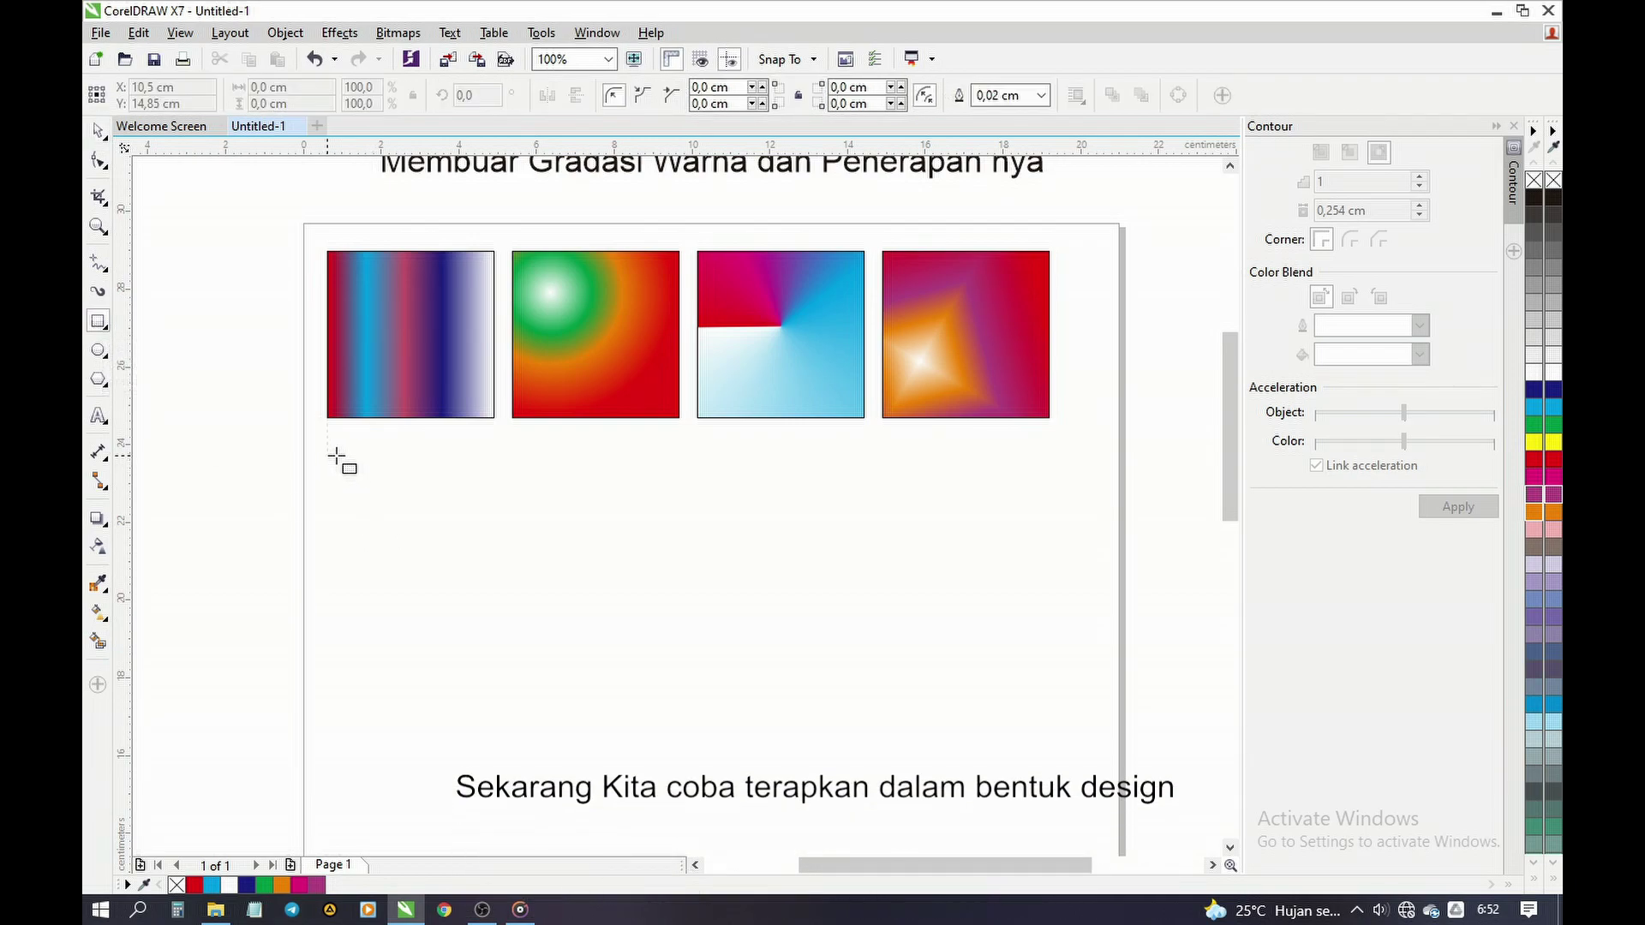
pyautogui.moveTo(334, 459); pyautogui.dragTo(1041, 716)
pyautogui.press('space')
pyautogui.click(1105, 495)
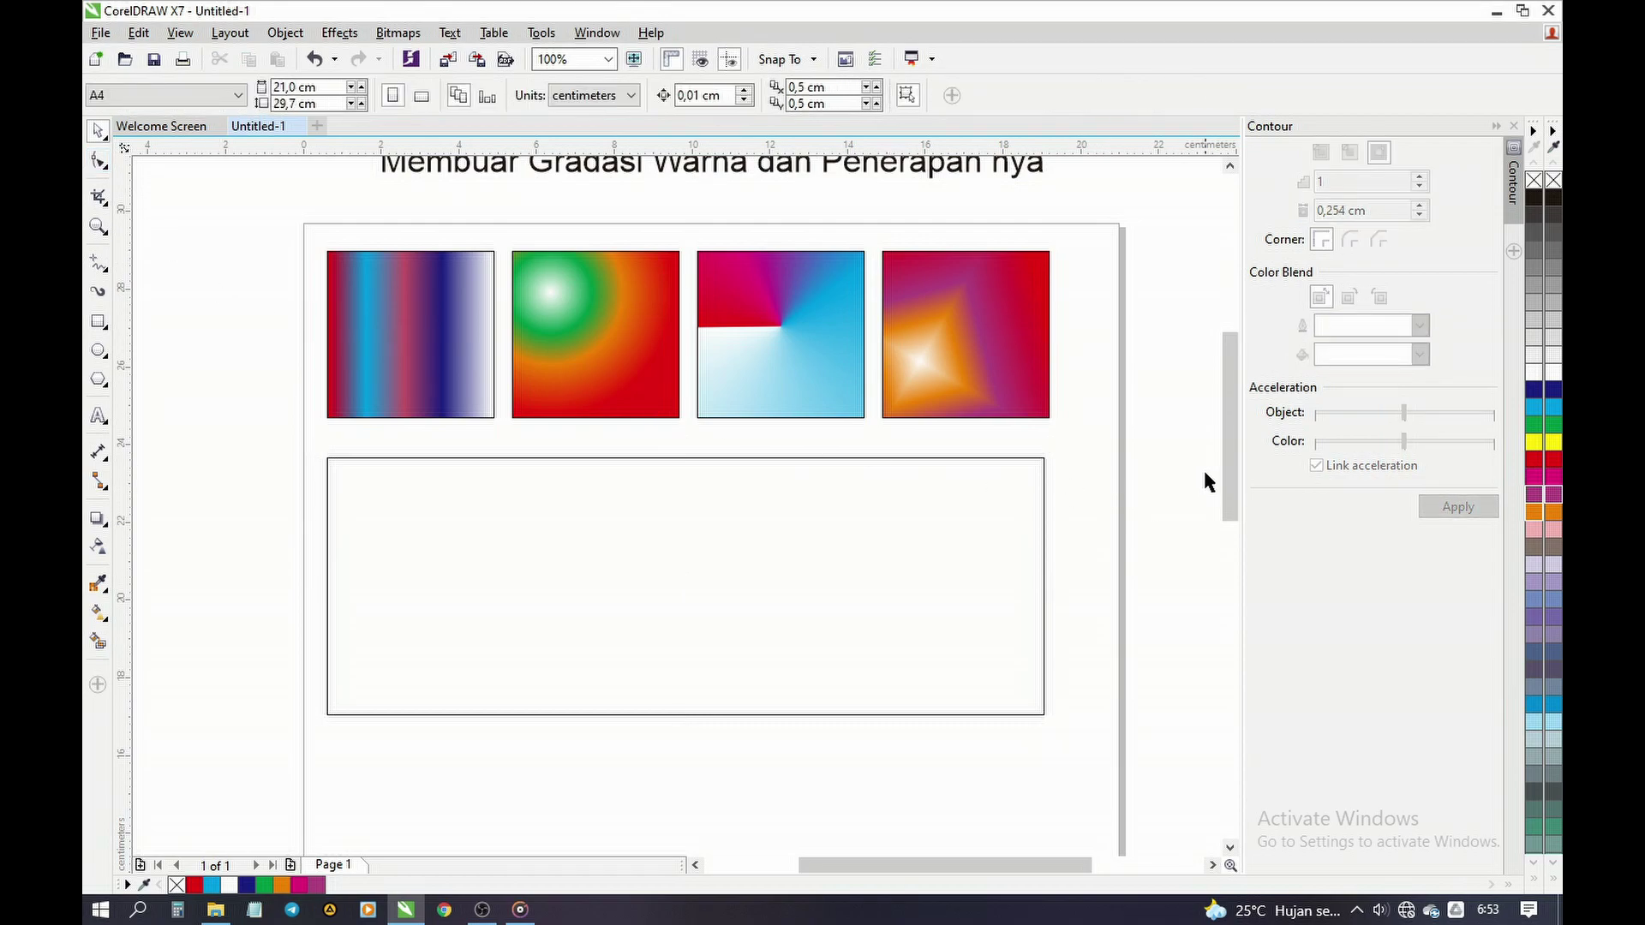
# Step: Create a copy of the wide rectangle compressed to 50% height, covering its lower half
pyautogui.moveTo(1227, 470); pyautogui.dragTo(1228, 490)
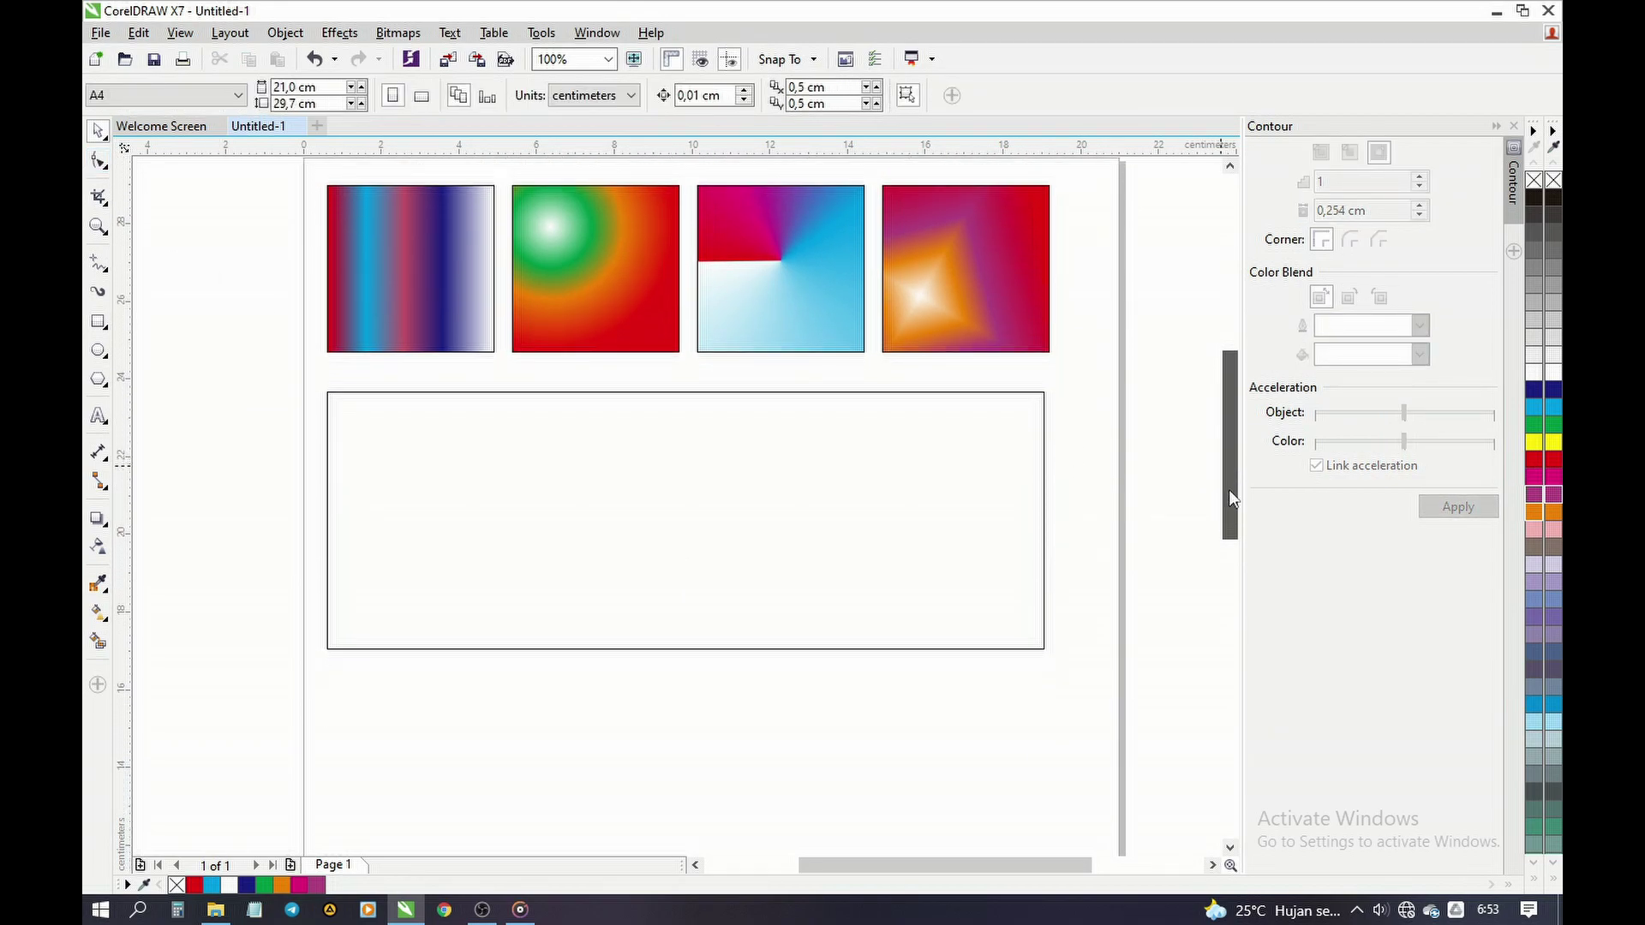
pyautogui.click(728, 484)
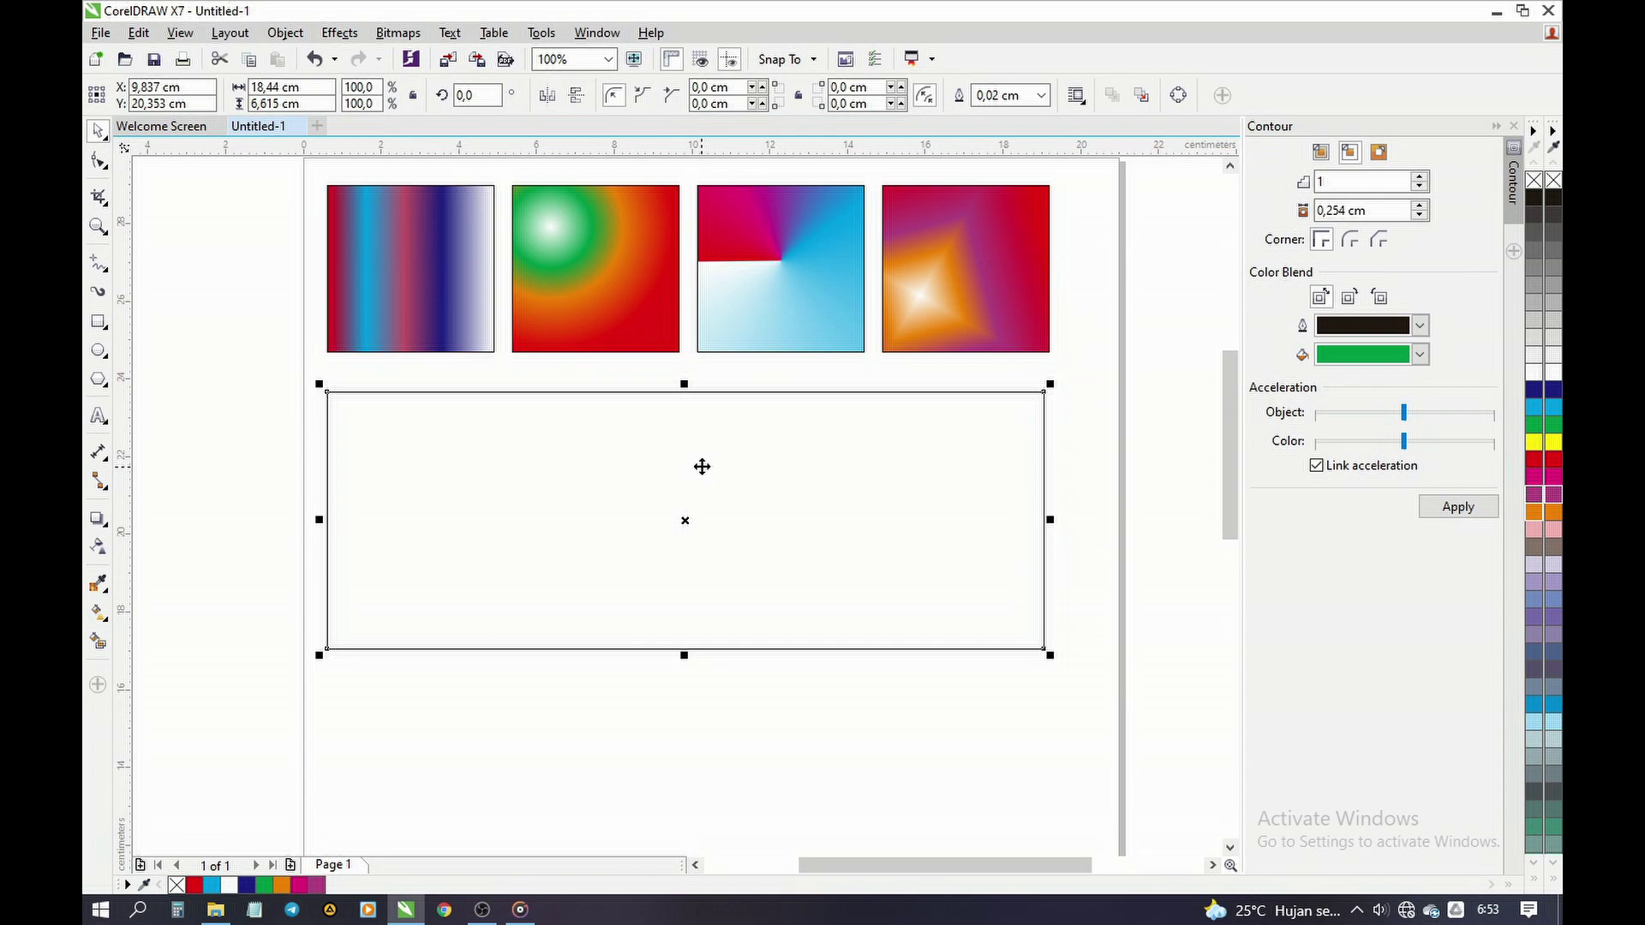
pyautogui.moveTo(682, 383); pyautogui.dragTo(674, 517)
pyautogui.click(655, 681)
pyautogui.click(633, 635)
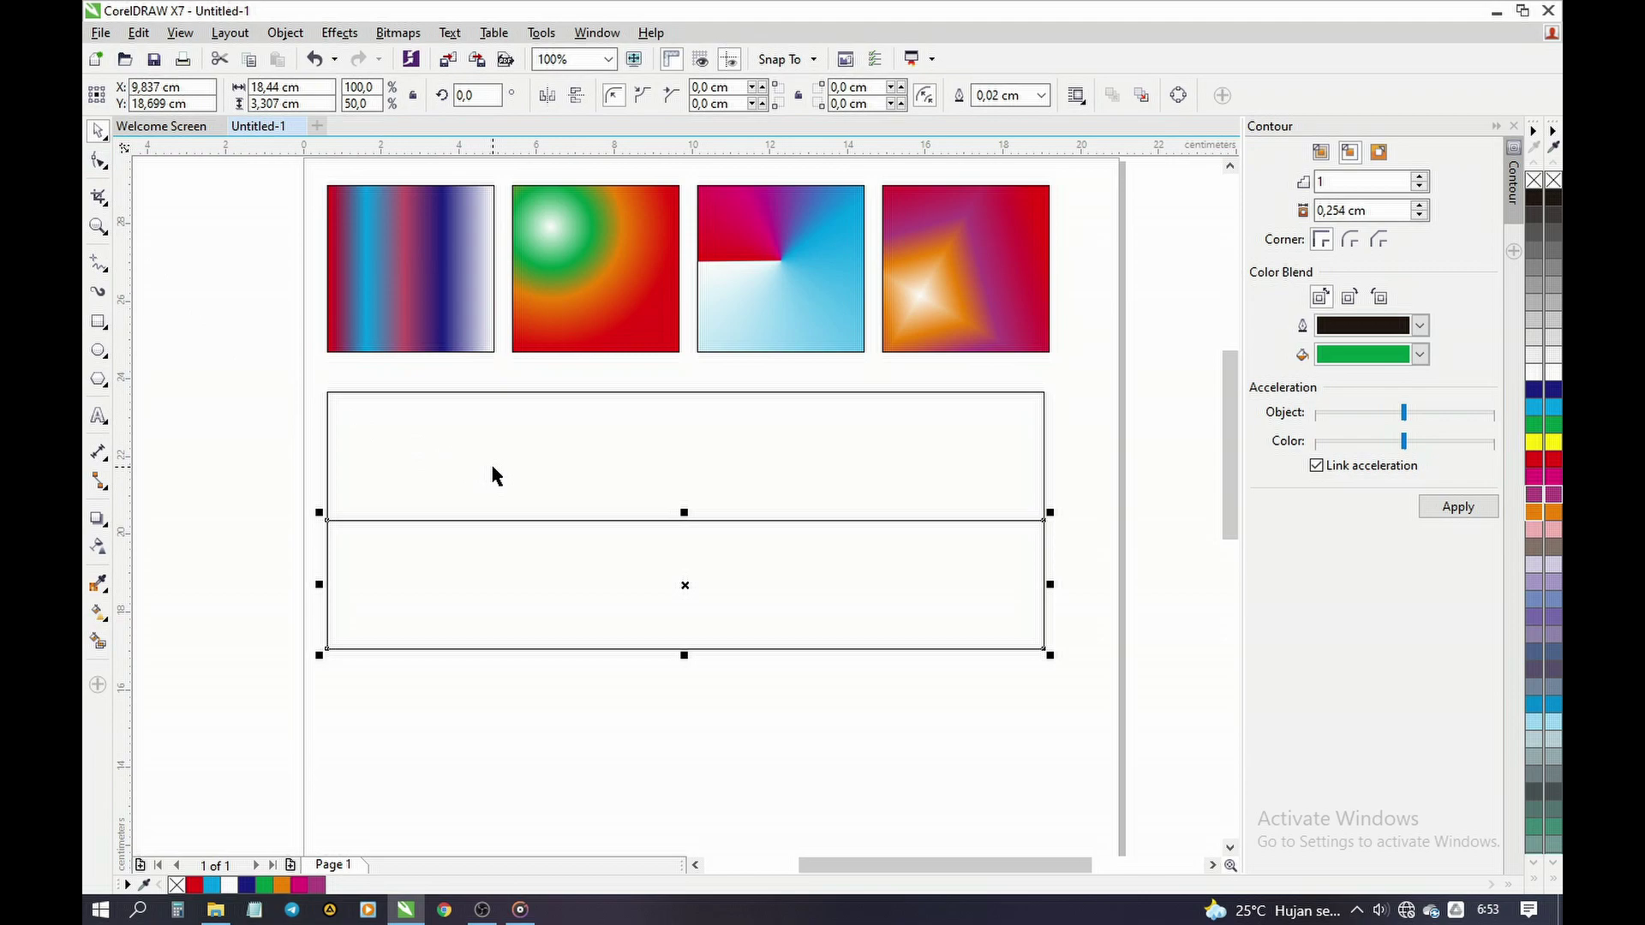
# Step: Convert the lower-half rectangle to curves
pyautogui.rightClick(557, 523)
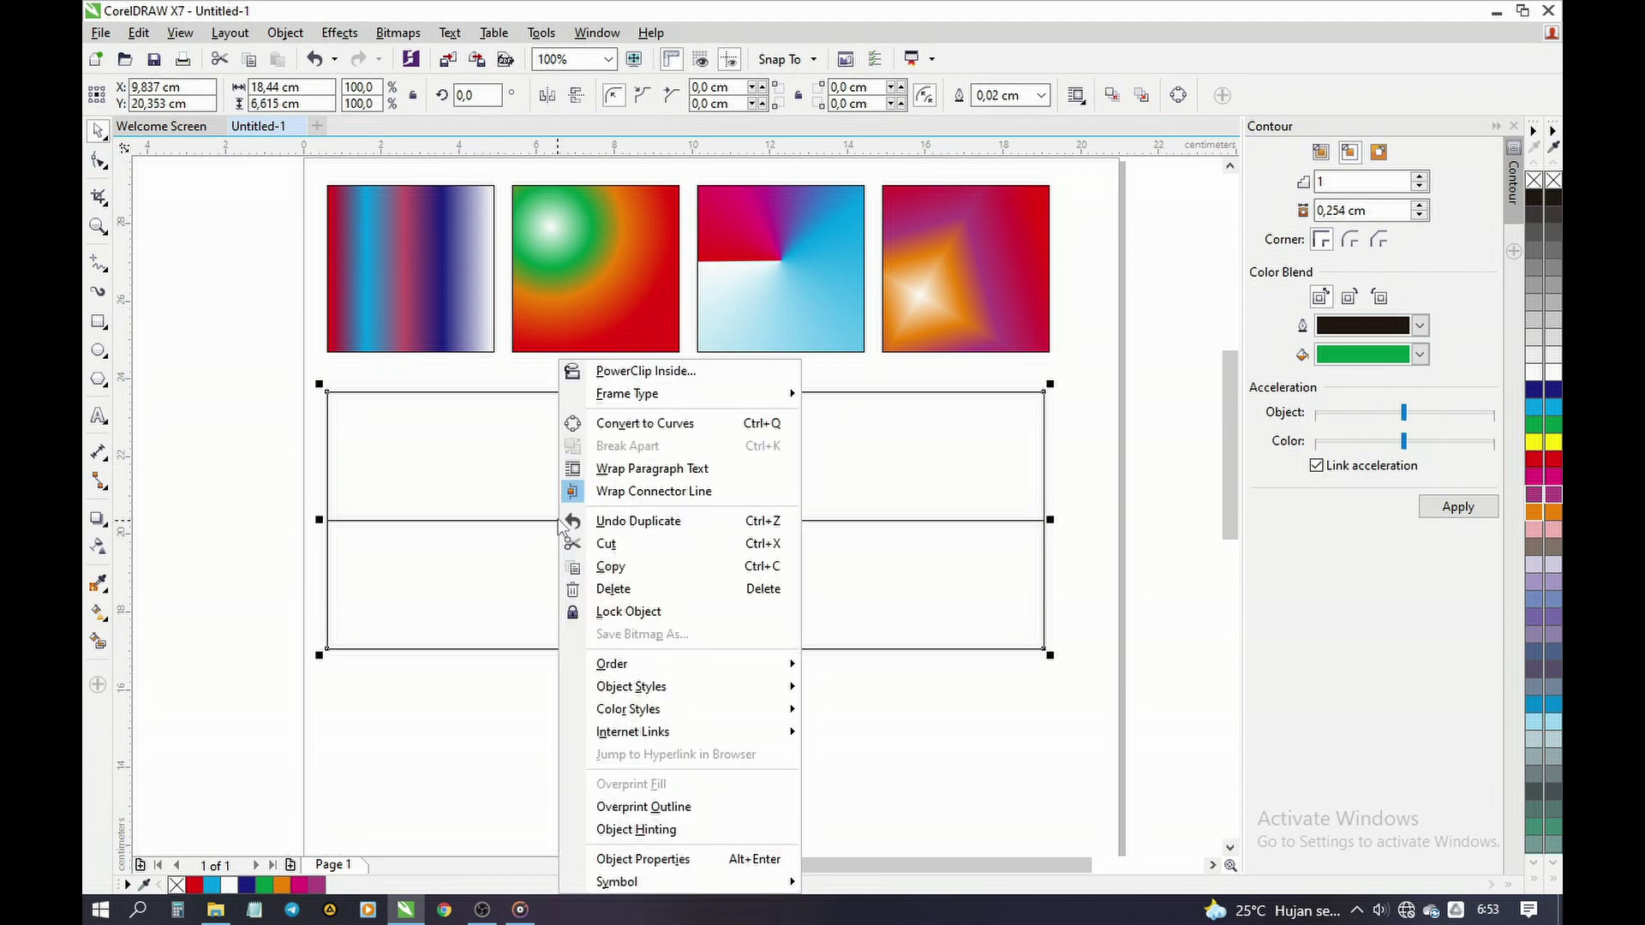
pyautogui.click(457, 577)
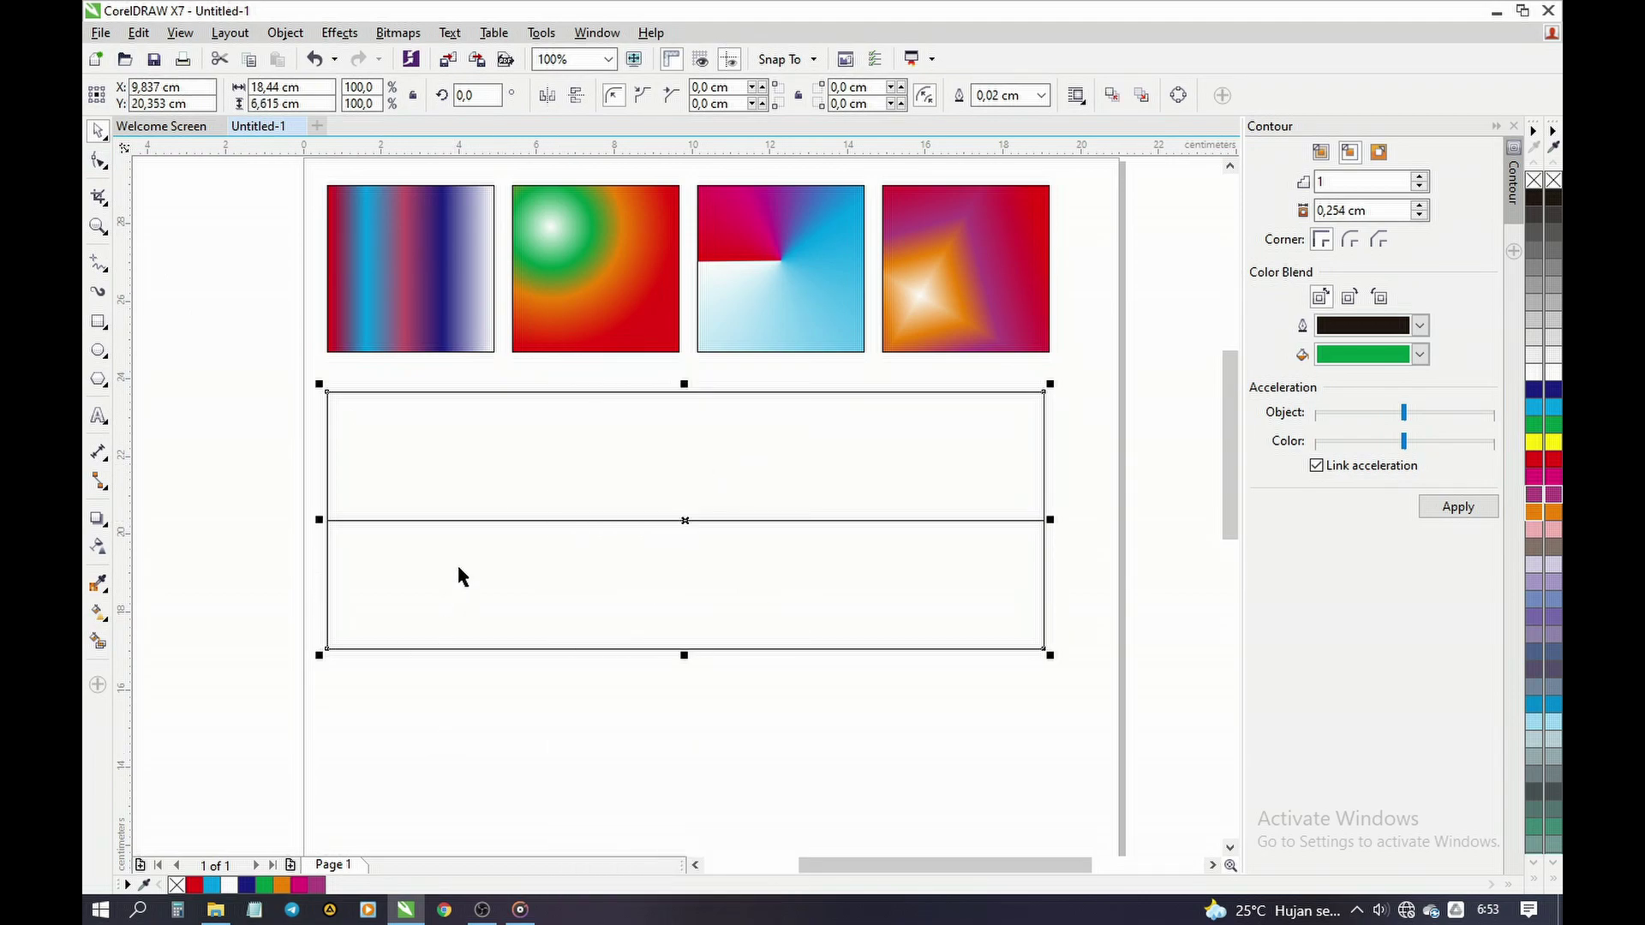
pyautogui.click(461, 522)
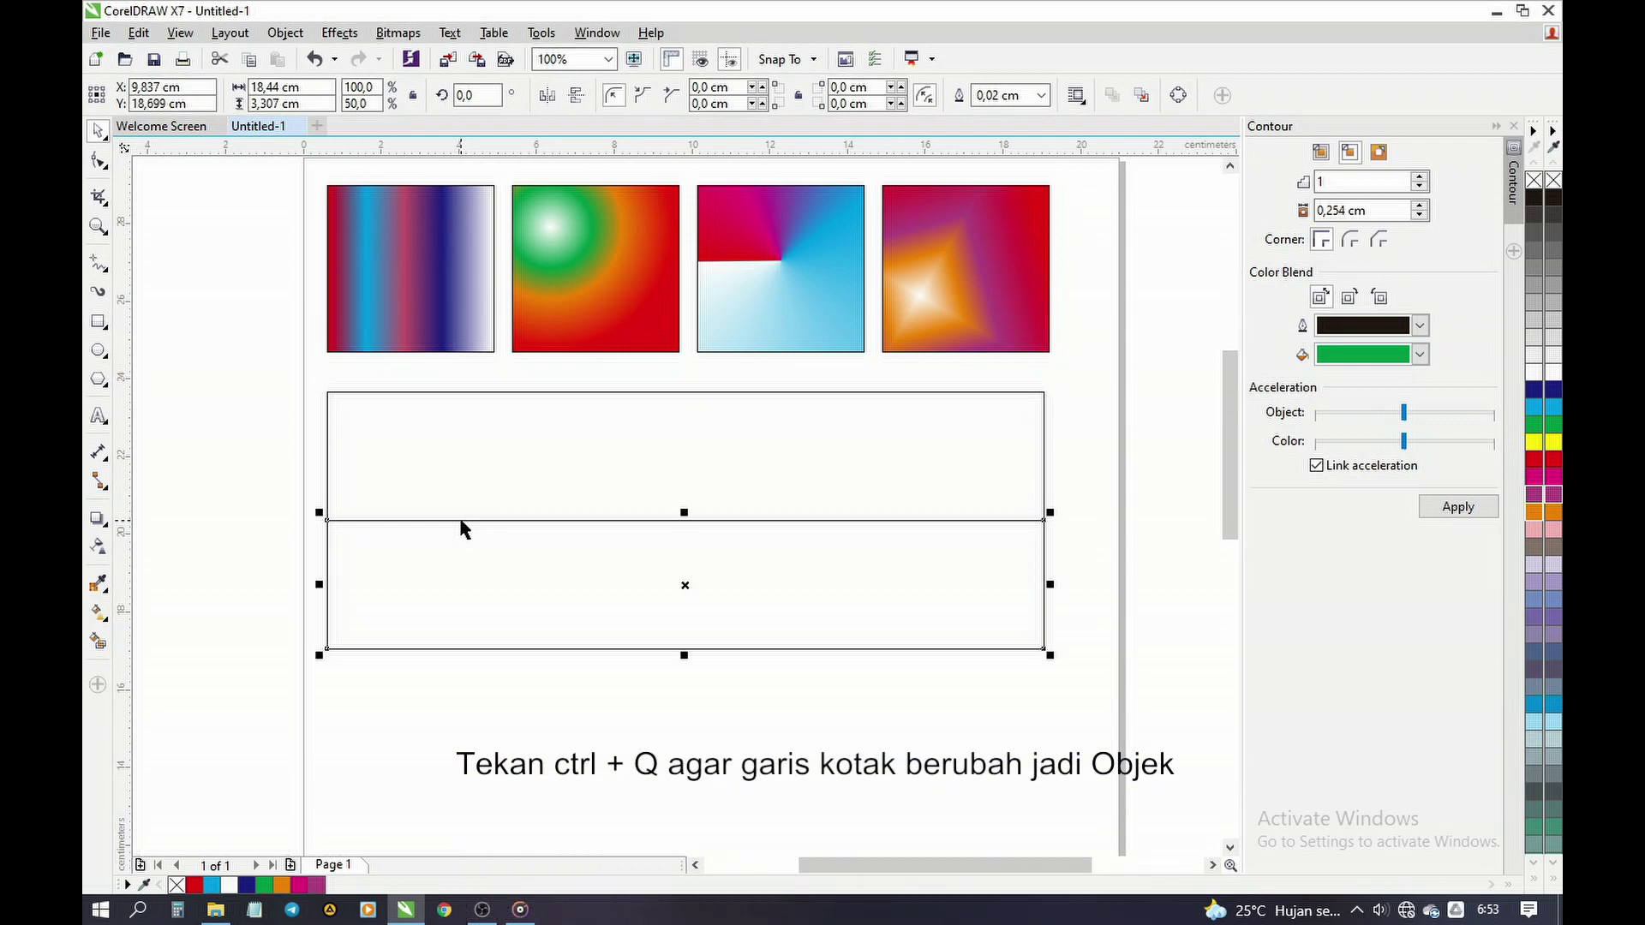
pyautogui.hotkey('ctrl', 'q')
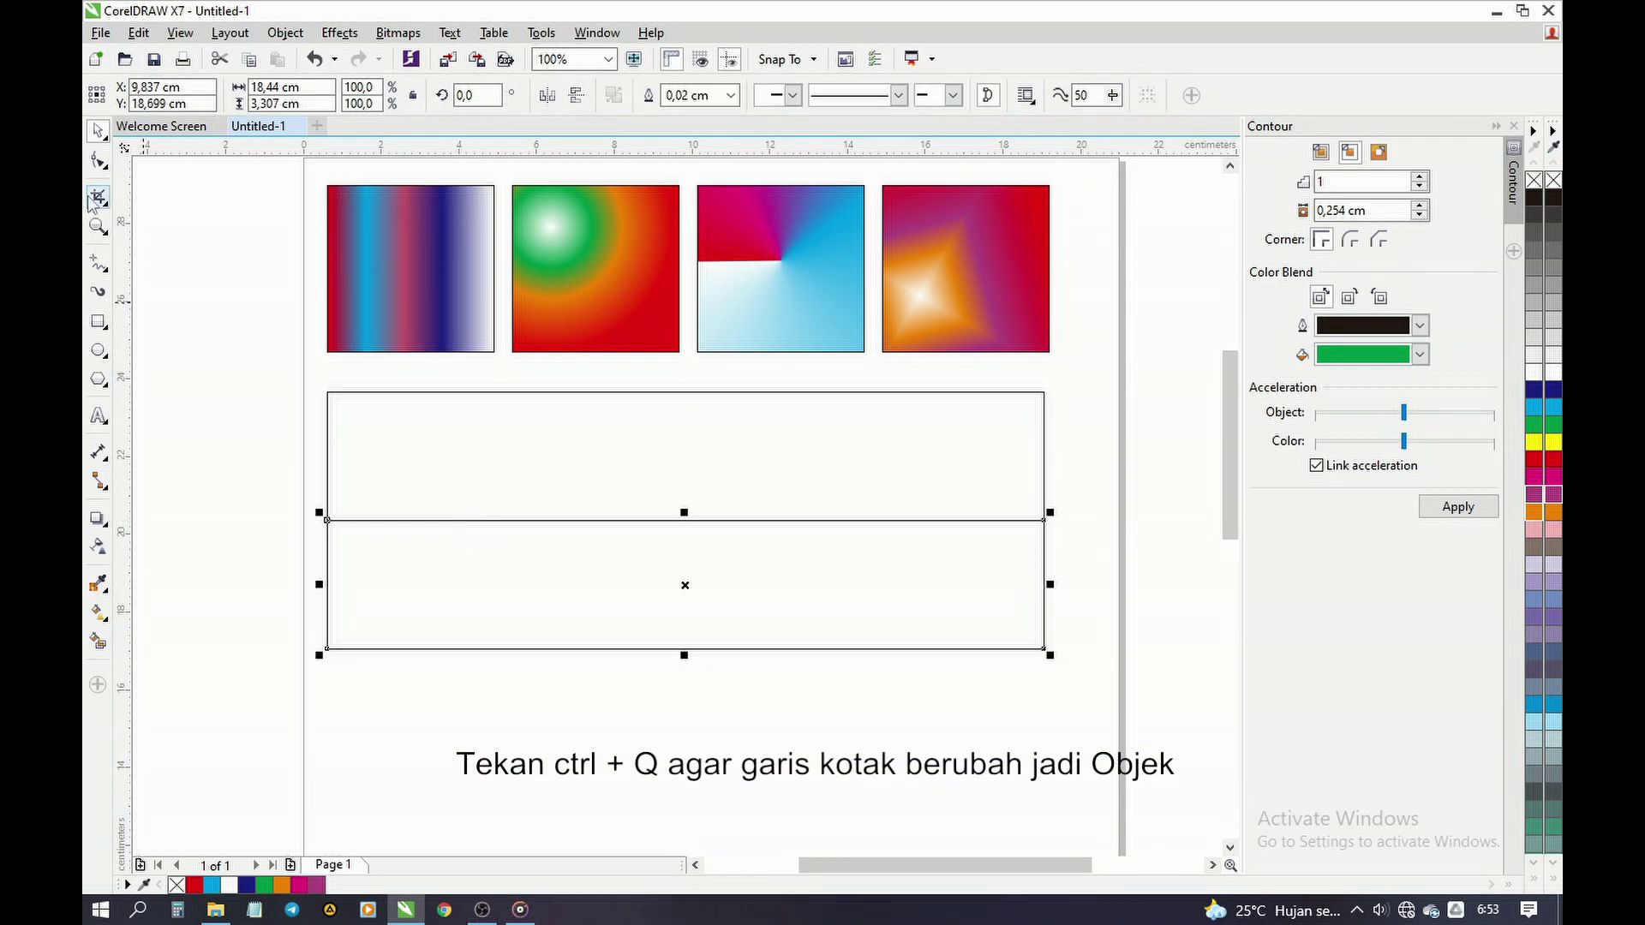
# Step: Convert the top edge of the lower-half rectangle from a straight line to an editable curve with the Shape tool
pyautogui.click(98, 162)
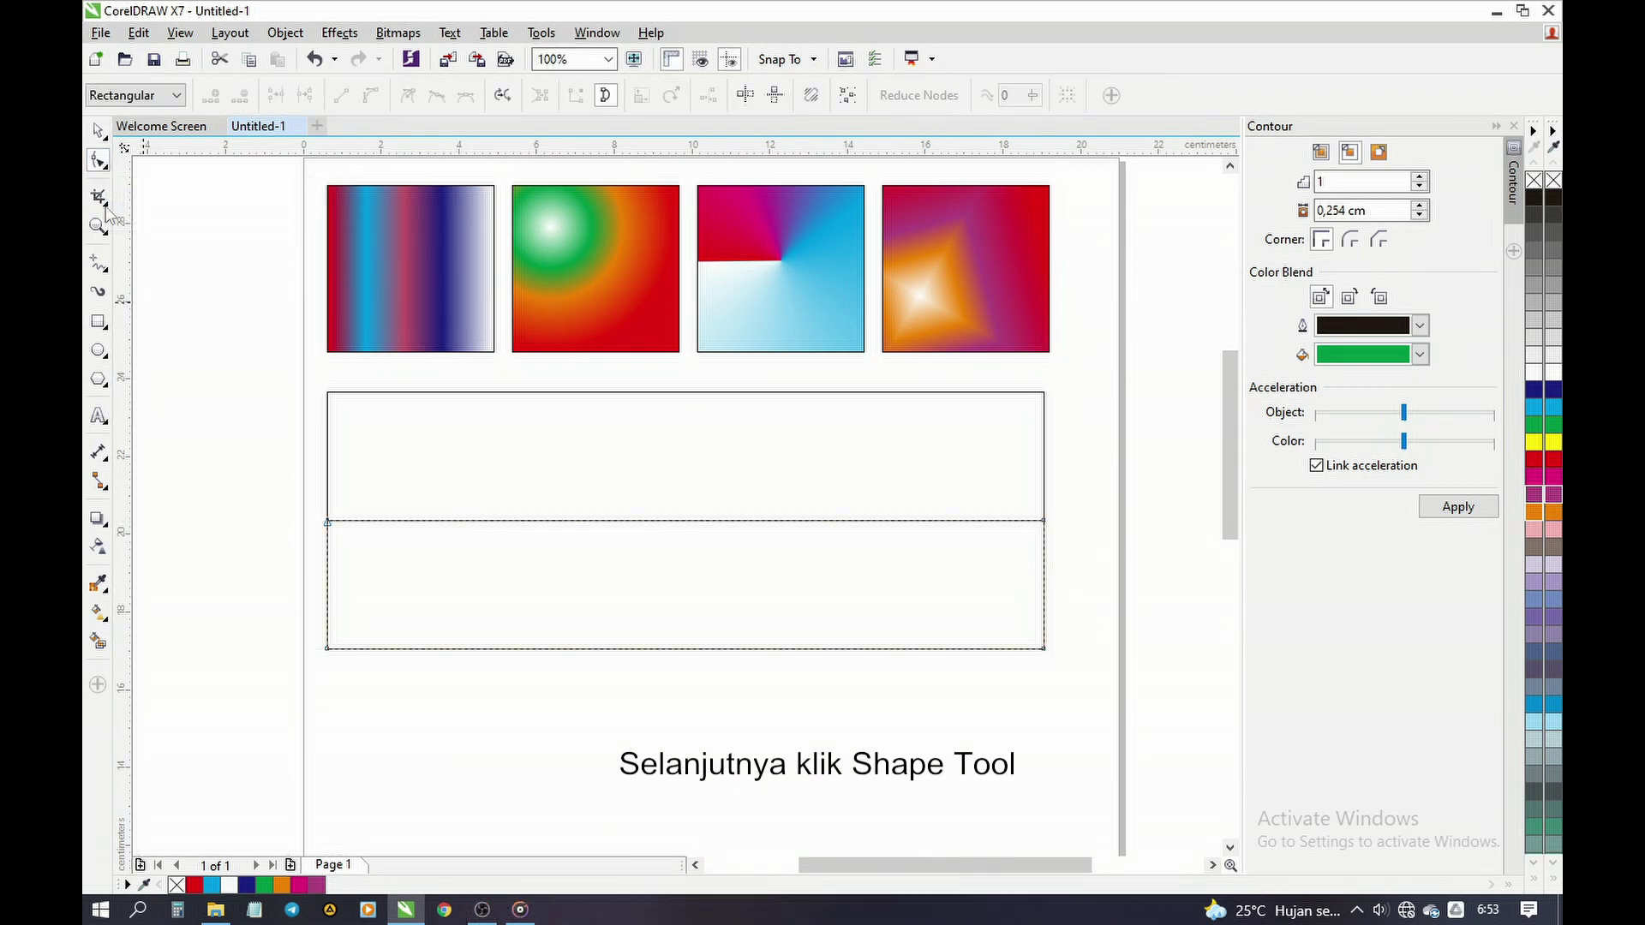
pyautogui.rightClick(647, 520)
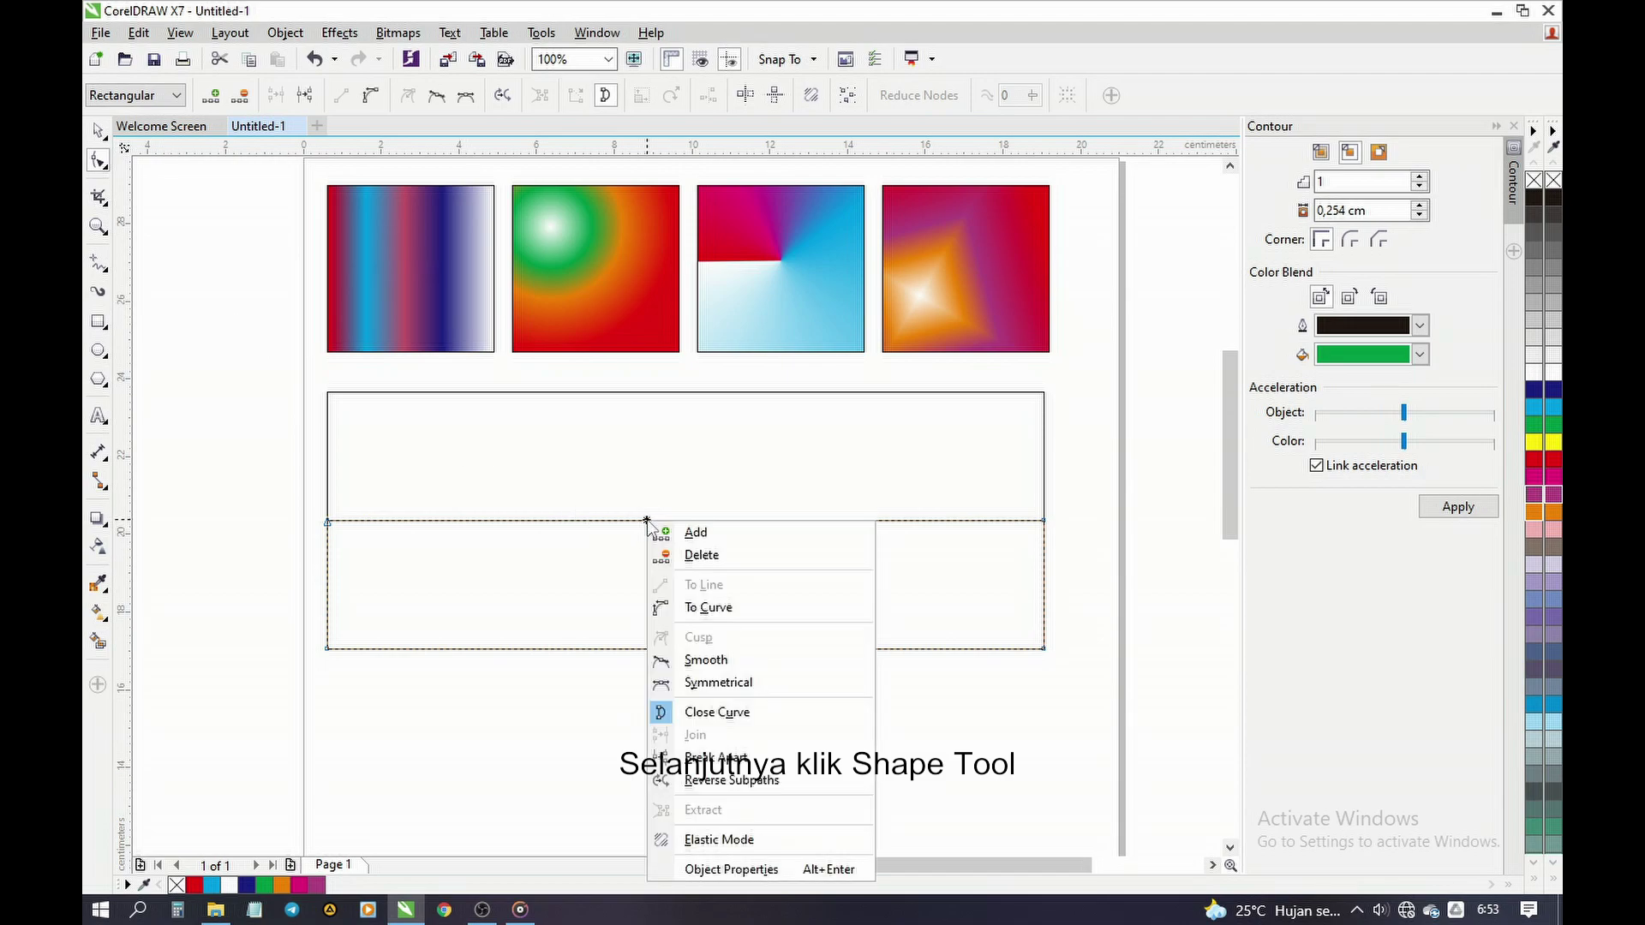
pyautogui.click(708, 607)
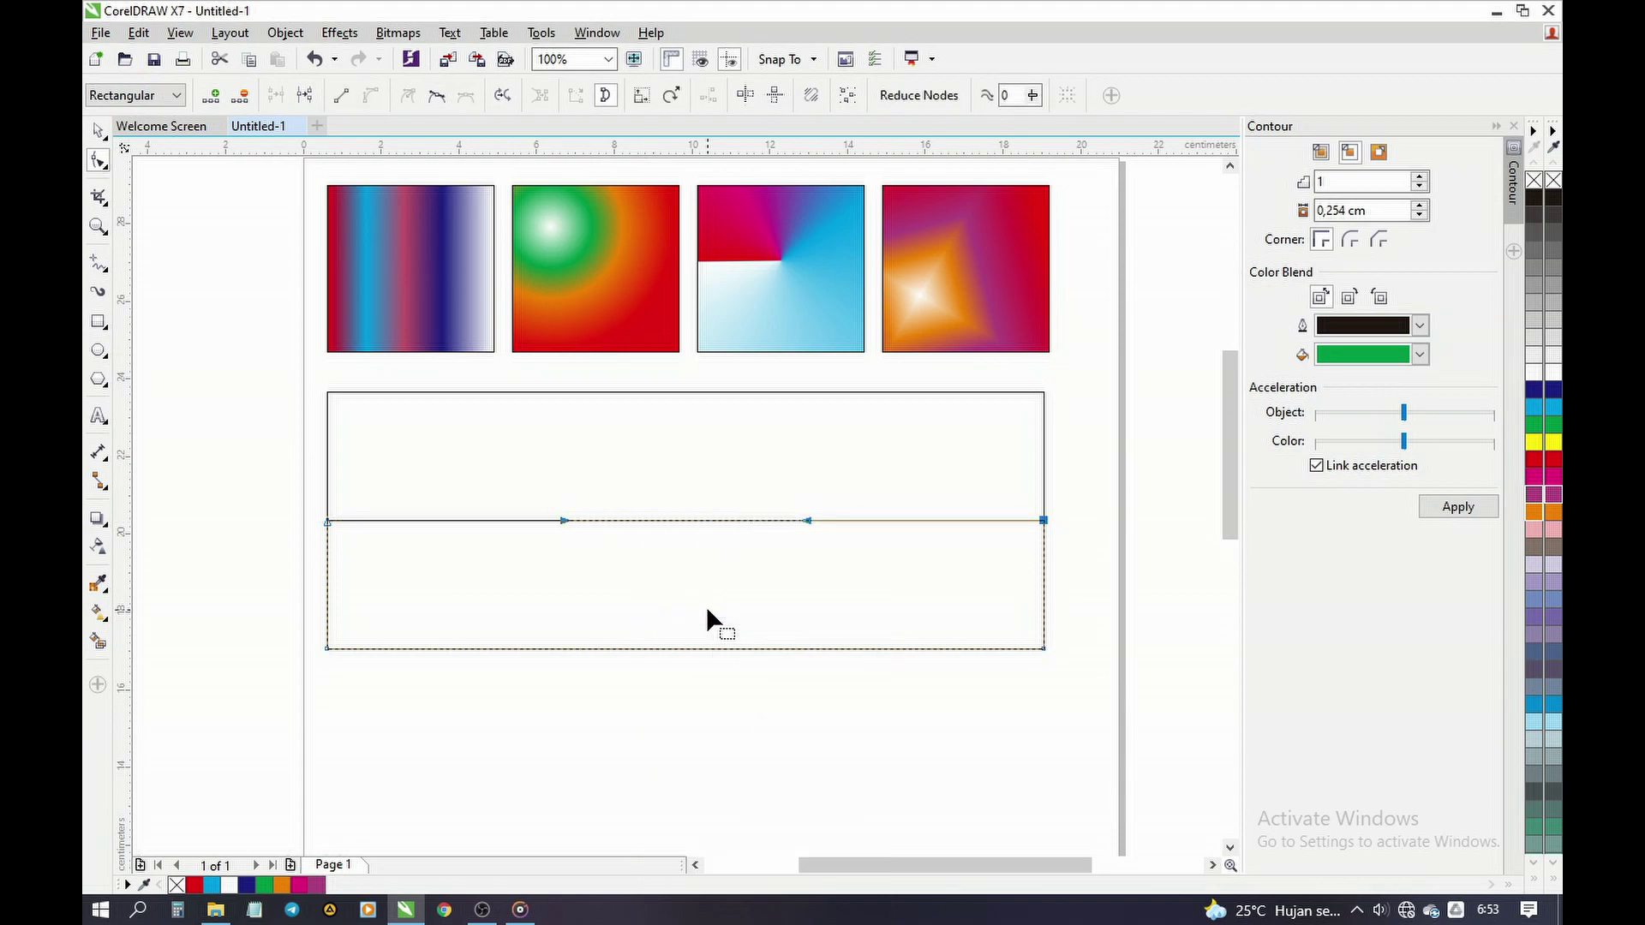
# Step: Bend the lower shape's top edge into a wave with a crest on the left and a trough on the right, lowering its left corner node
pyautogui.moveTo(804, 517); pyautogui.dragTo(797, 421)
pyautogui.hotkey('ctrl', 'z')
pyautogui.moveTo(563, 519); pyautogui.dragTo(583, 438)
pyautogui.moveTo(804, 519); pyautogui.dragTo(717, 672)
pyautogui.moveTo(586, 441); pyautogui.dragTo(633, 400)
pyautogui.moveTo(328, 523); pyautogui.dragTo(328, 576)
pyautogui.moveTo(627, 447); pyautogui.dragTo(593, 336)
pyautogui.moveTo(1045, 522); pyautogui.dragTo(1047, 512)
pyautogui.moveTo(714, 674); pyautogui.dragTo(782, 748)
pyautogui.press('space')
pyautogui.click(1020, 770)
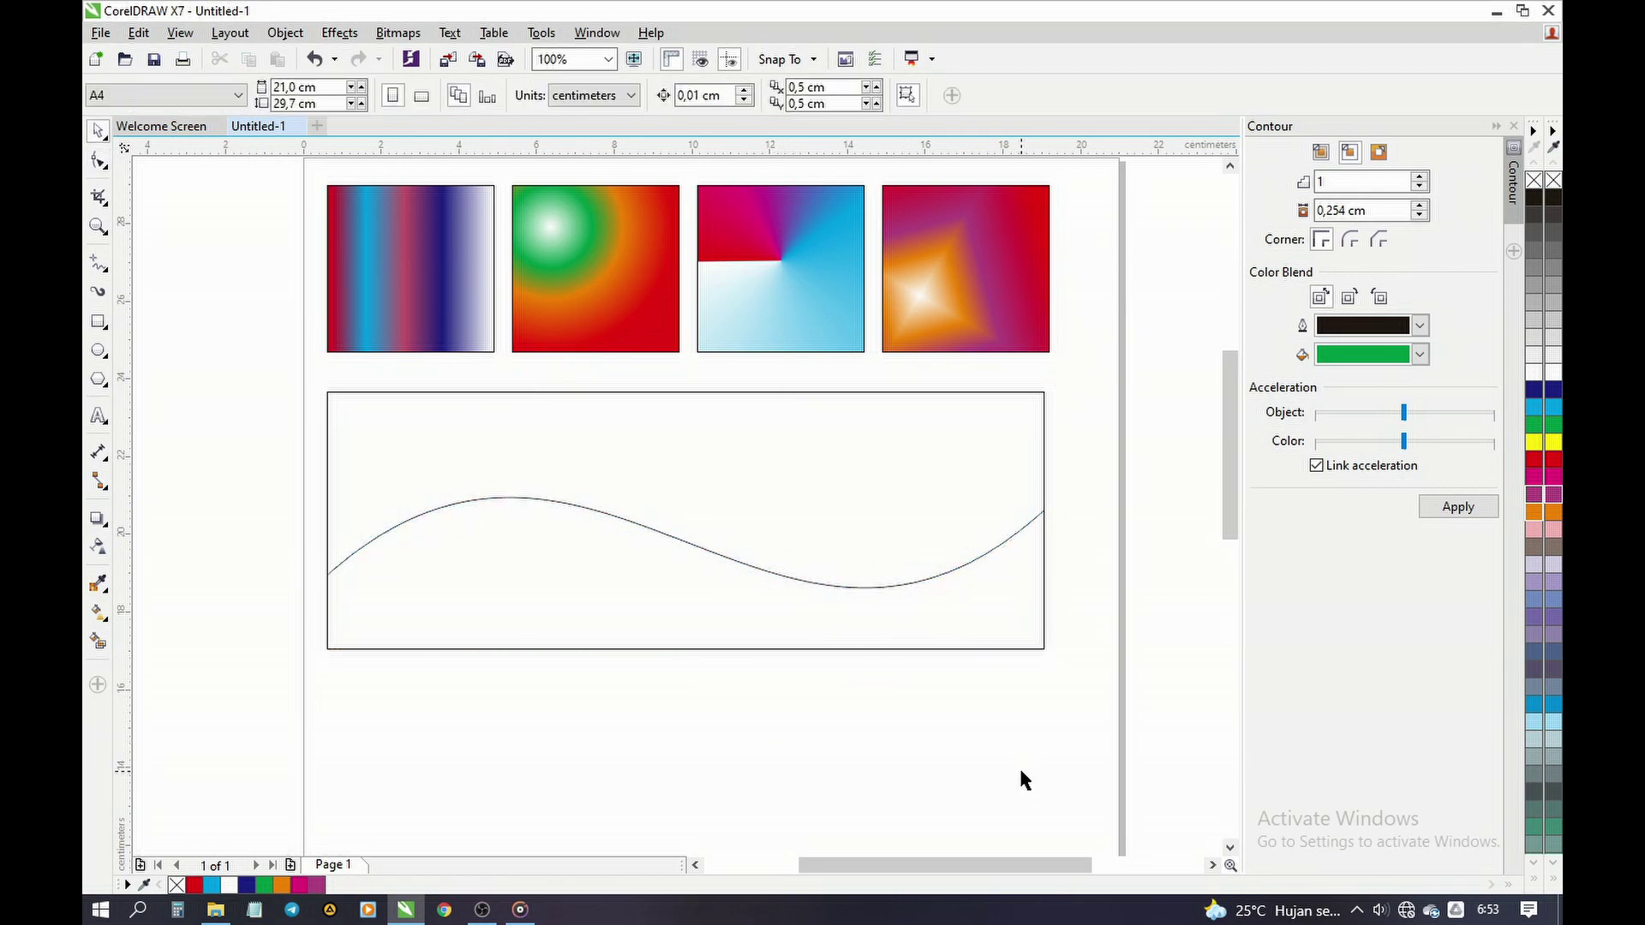
# Step: Fill the wave shape with red
pyautogui.click(585, 610)
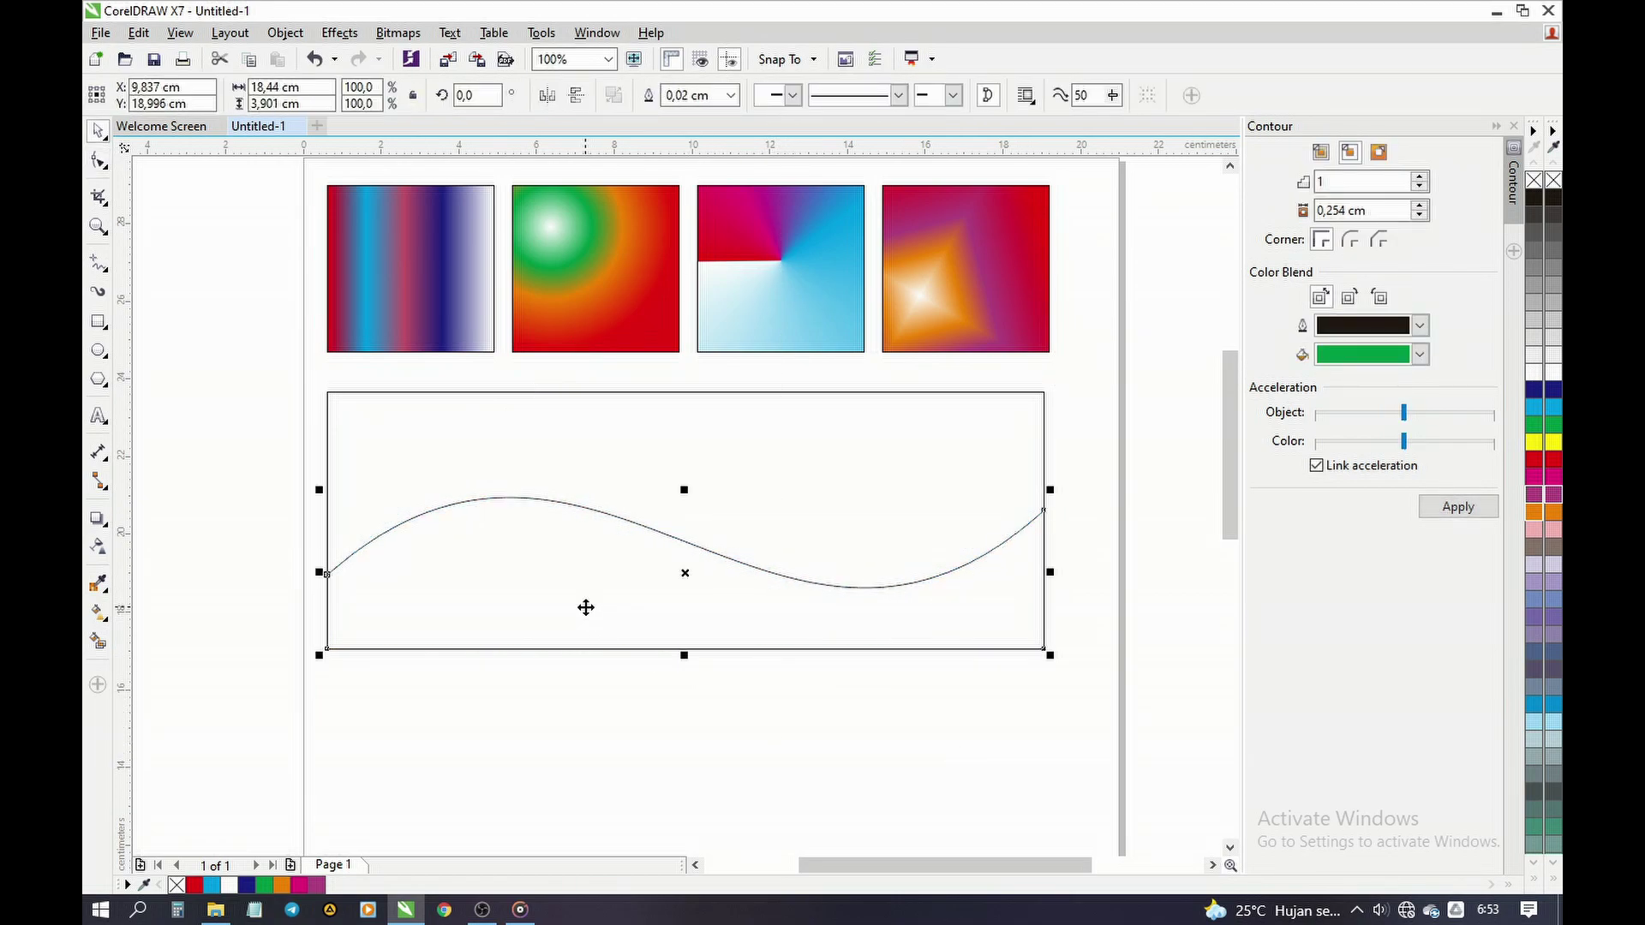
pyautogui.click(197, 885)
pyautogui.click(647, 765)
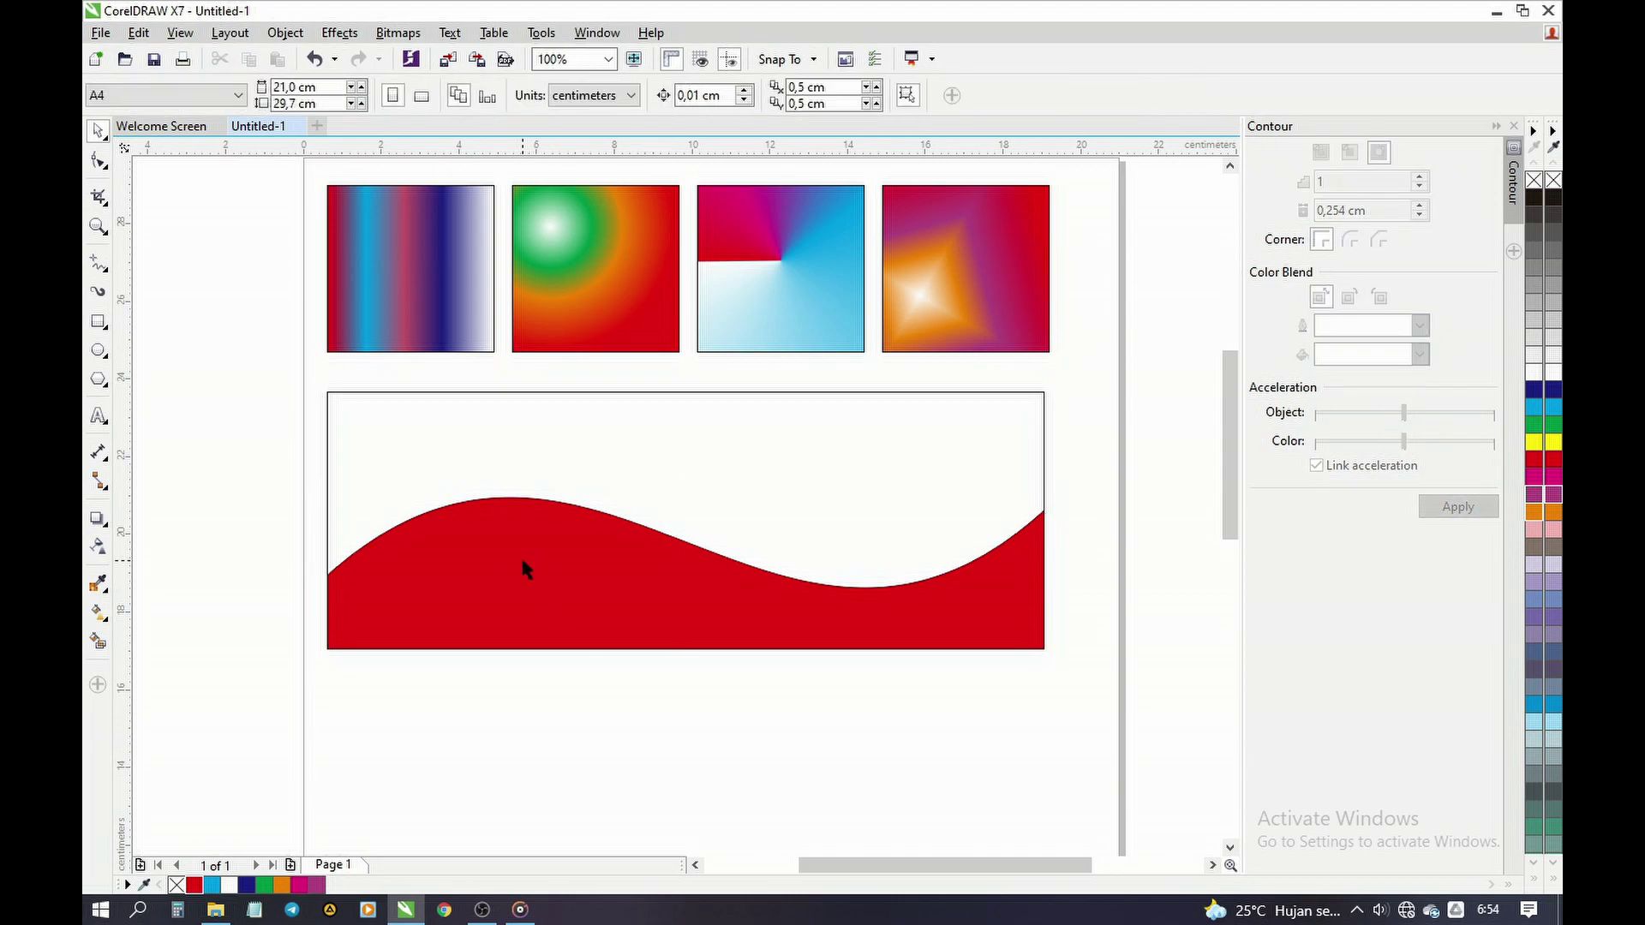
# Step: Duplicate the red wave shape slightly lower and stretch the copy to about 4.445 cm high, leaving a thin band of the original above it
pyautogui.click(521, 553)
pyautogui.moveTo(519, 587); pyautogui.dragTo(516, 631)
pyautogui.moveTo(684, 533); pyautogui.dragTo(687, 512)
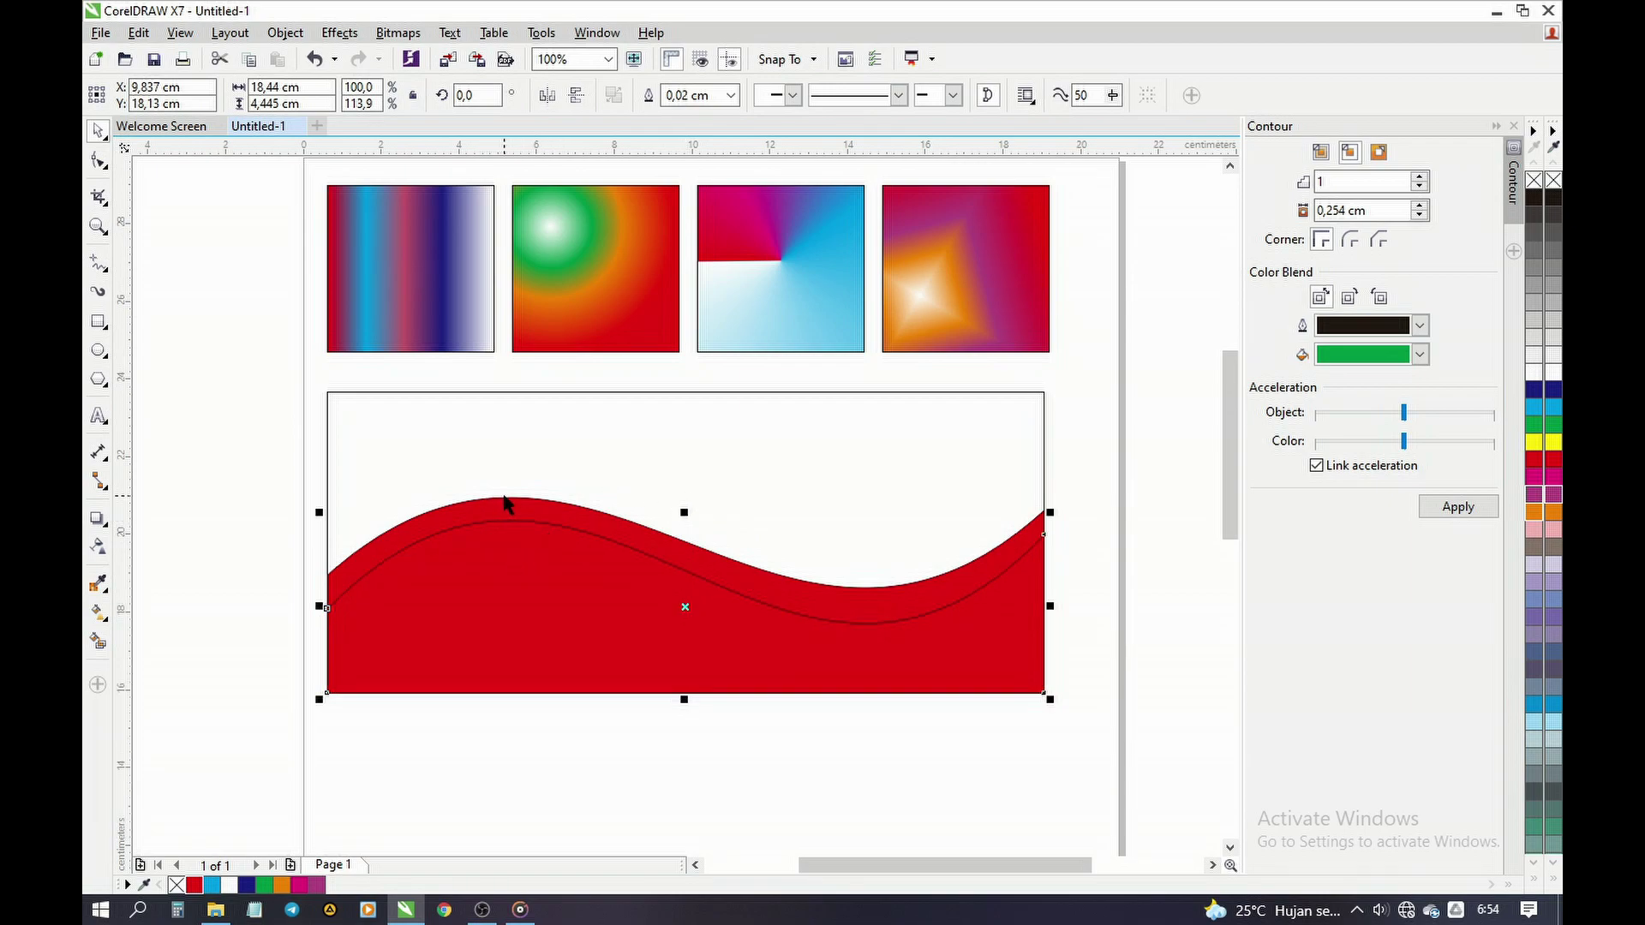
pyautogui.moveTo(497, 631); pyautogui.dragTo(498, 617)
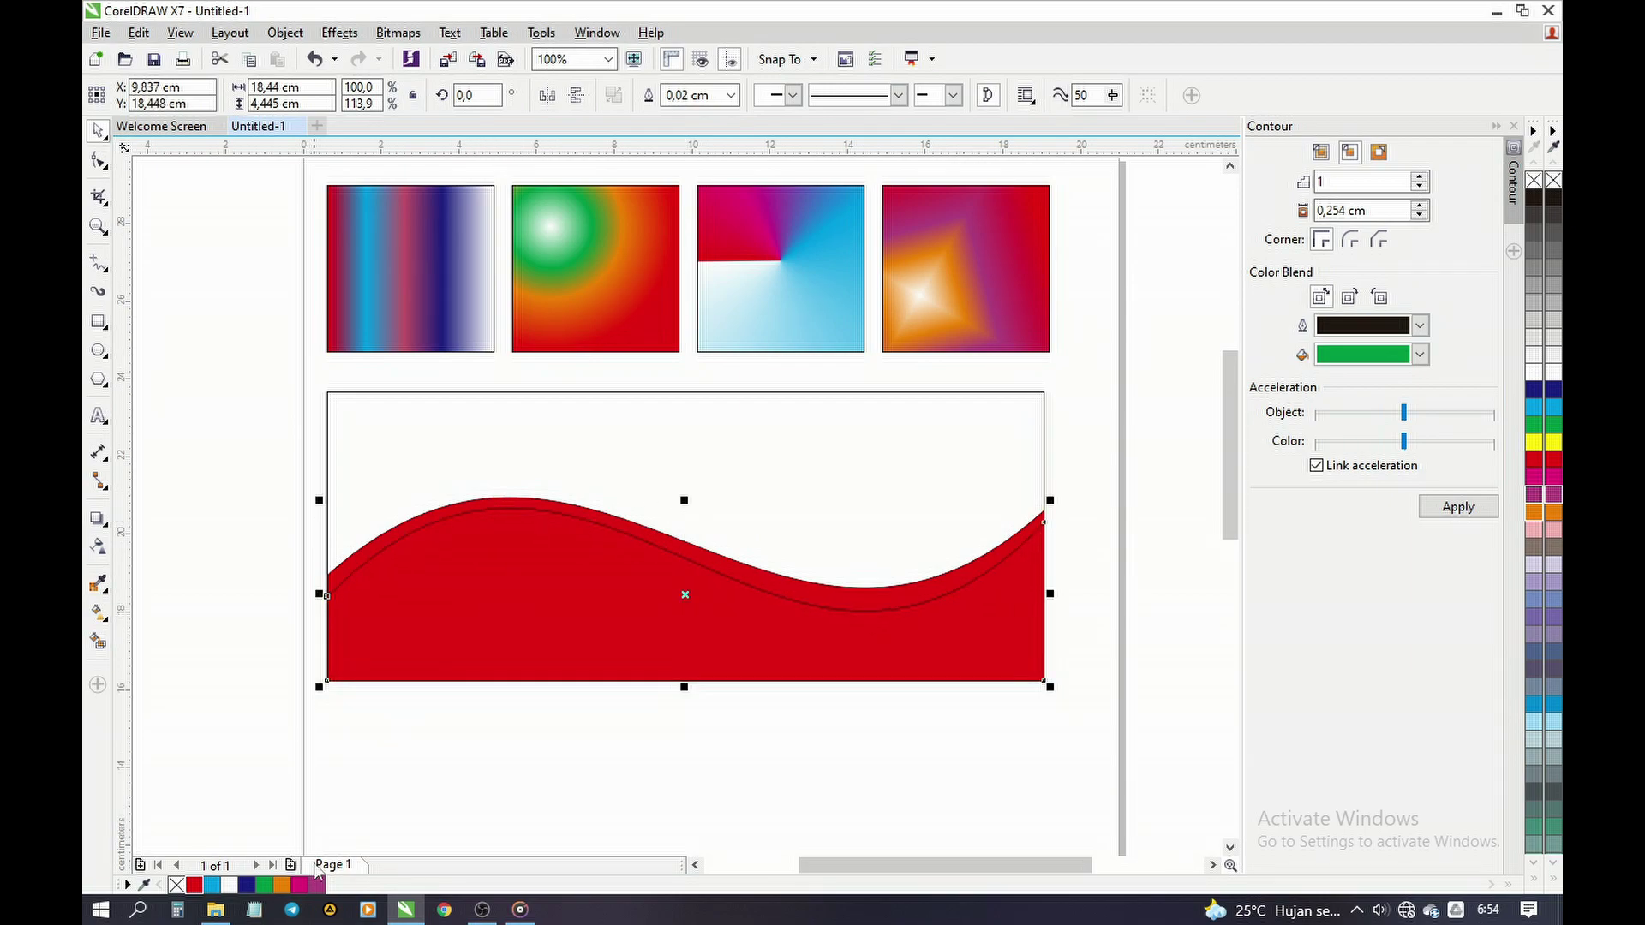
# Step: Fill the duplicated wave shape with dark blue
pyautogui.click(246, 884)
pyautogui.click(254, 800)
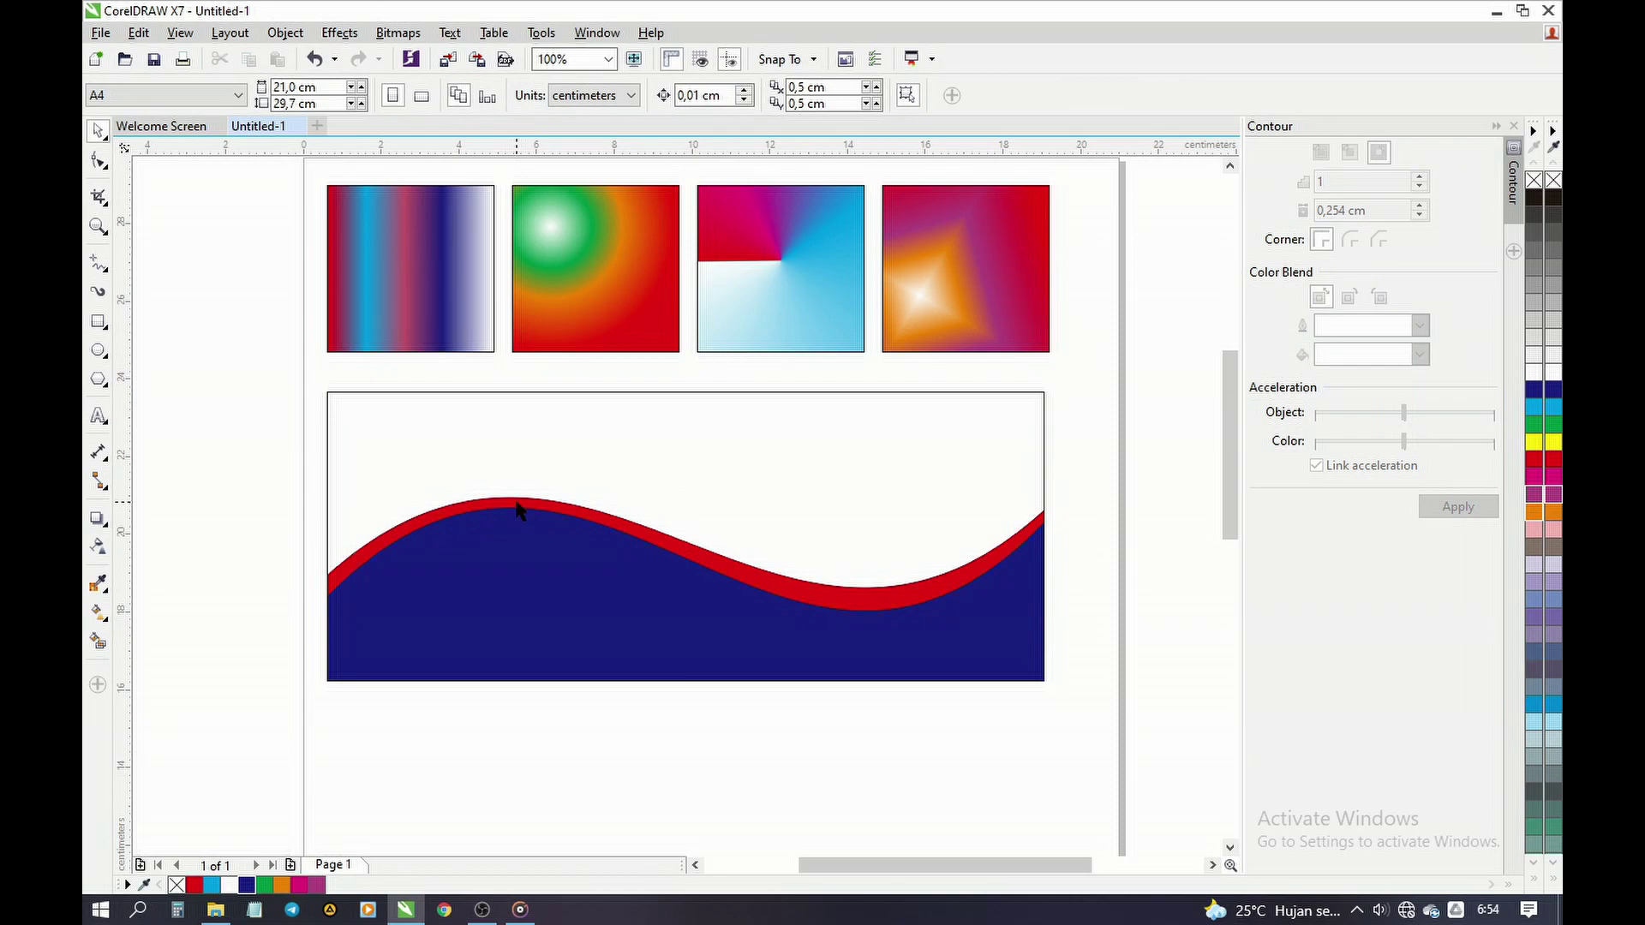
# Step: Bring the red wave to the front and align the dark blue wave's bottom edge with it
pyautogui.click(517, 507)
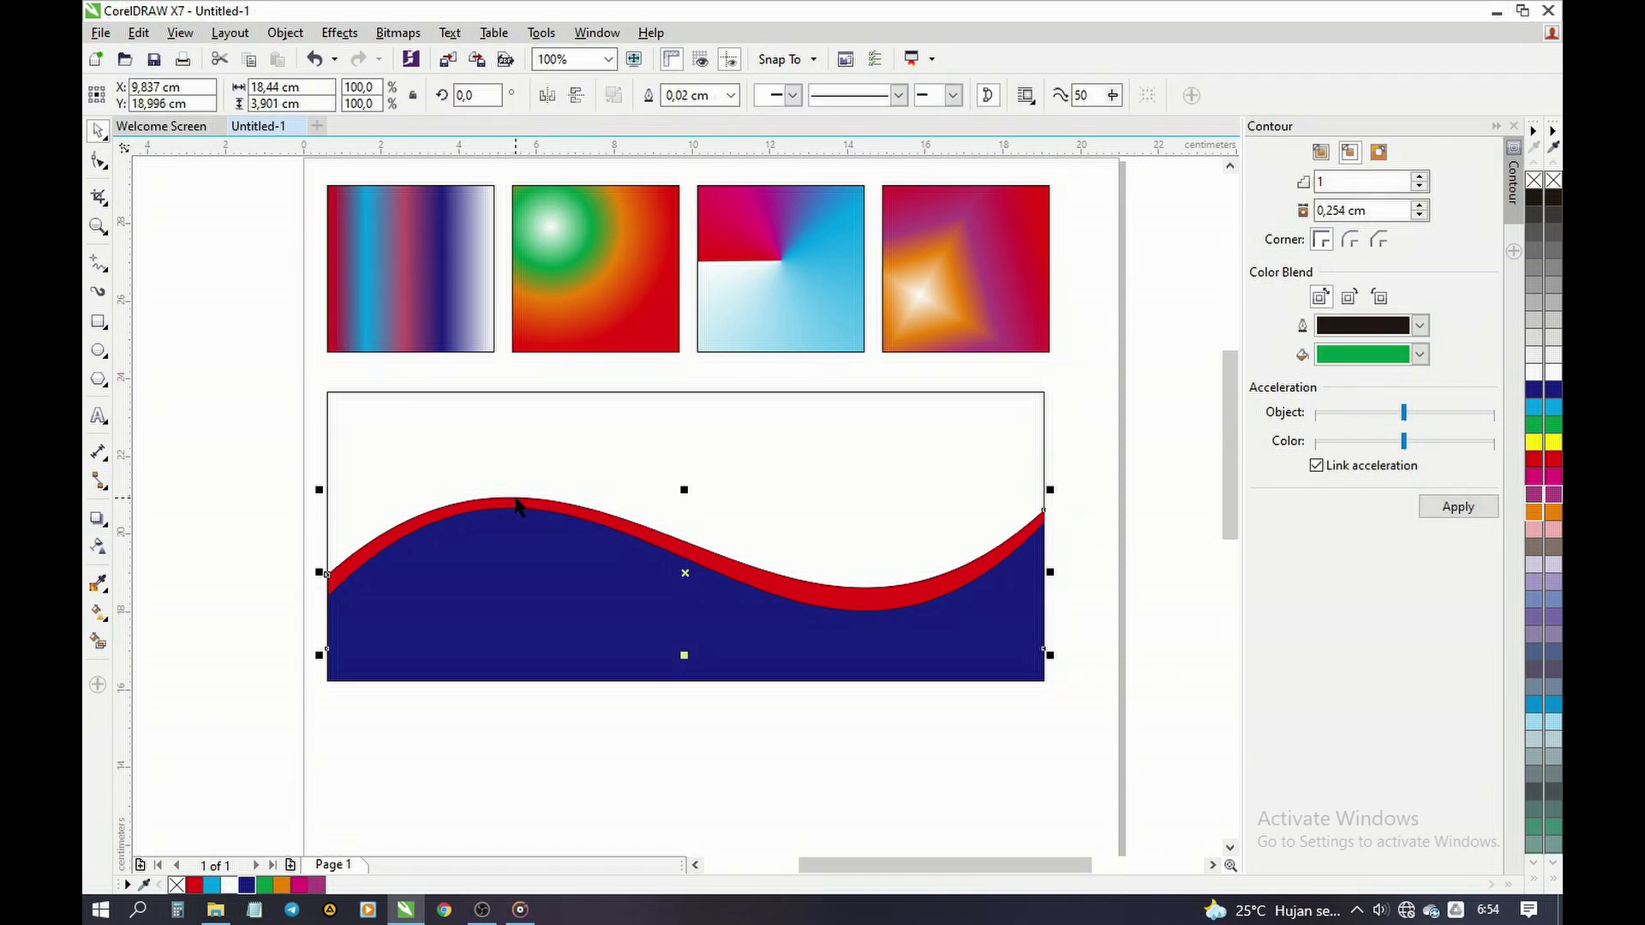
pyautogui.hotkey('shift', 'pageup')
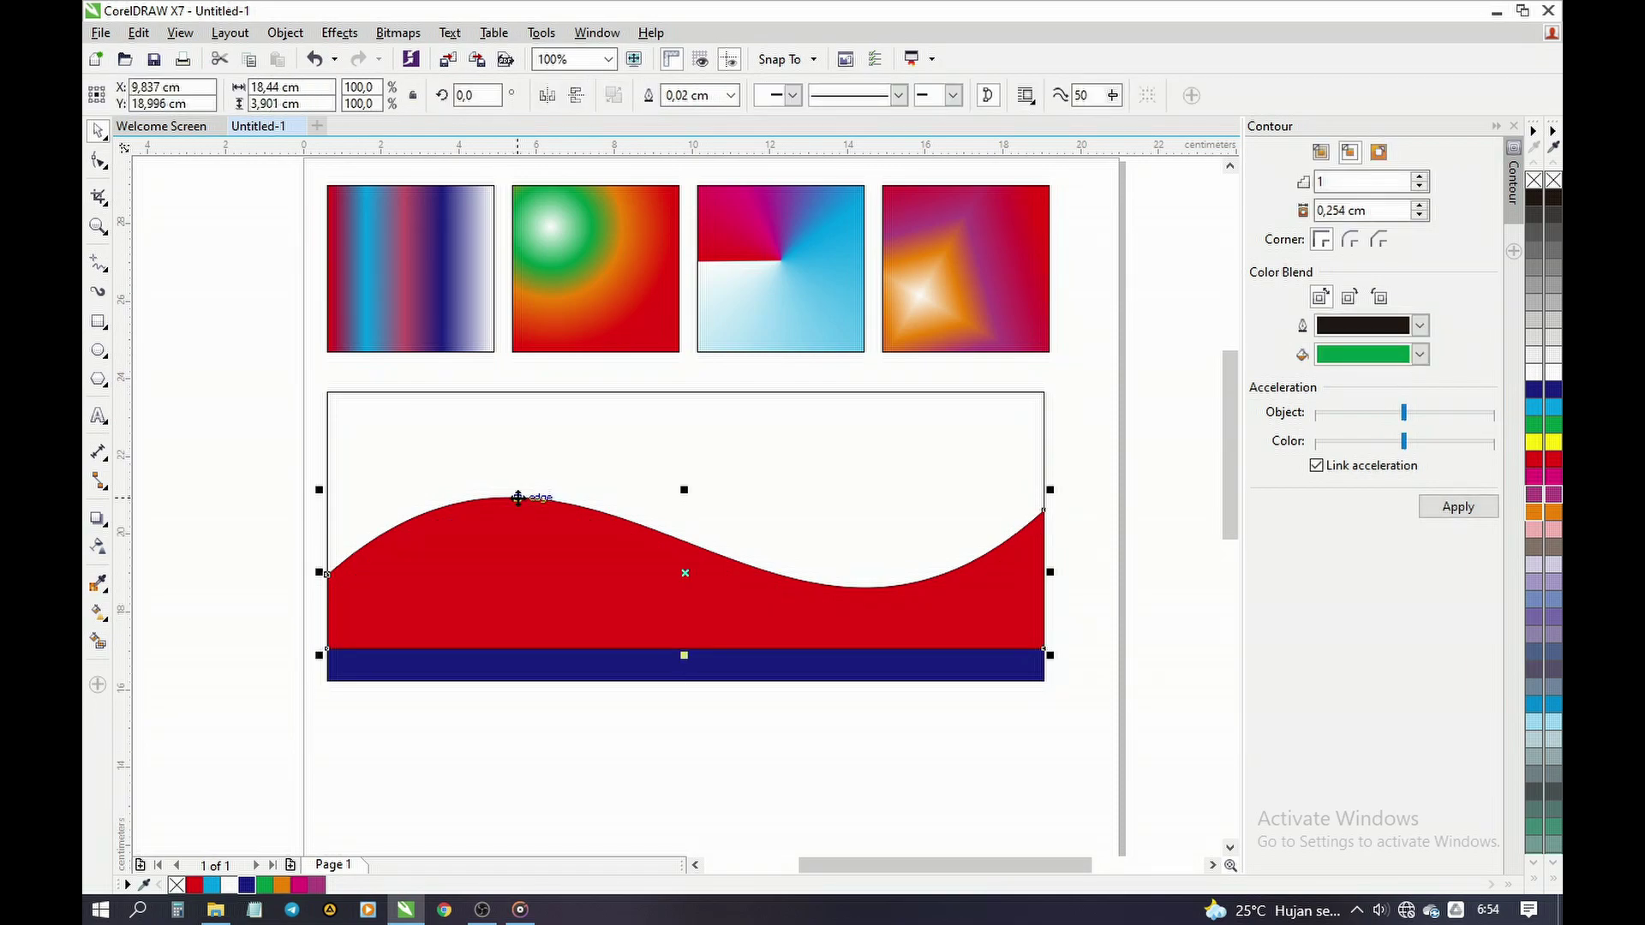
pyautogui.click(569, 678)
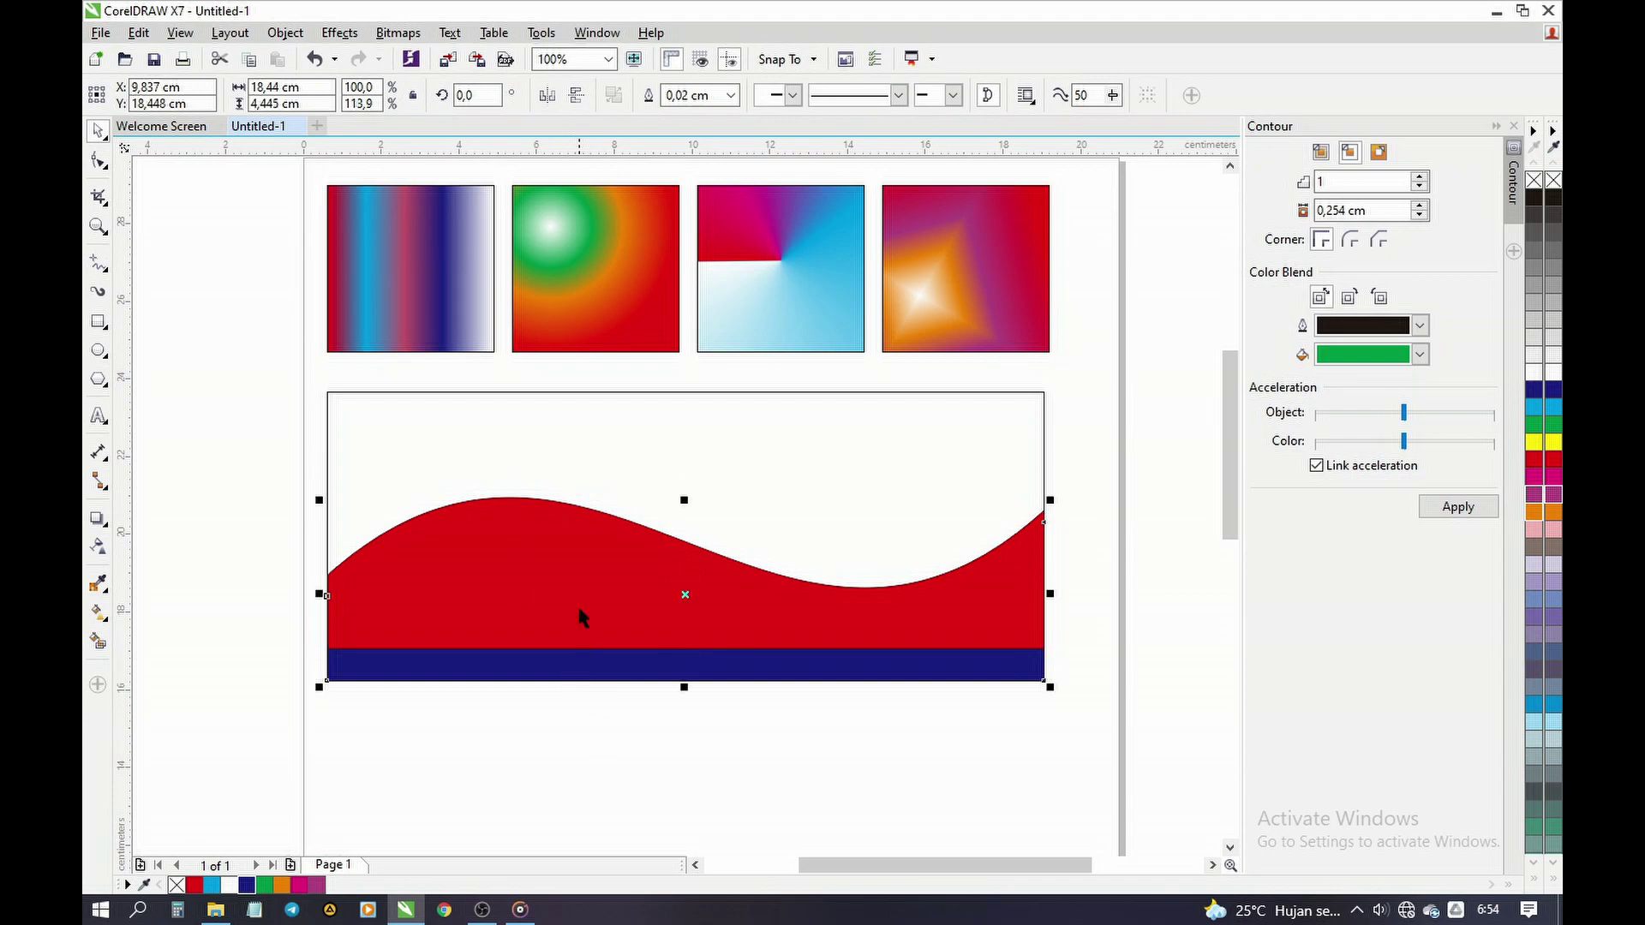
pyautogui.keyDown('shift'); pyautogui.click(554, 563); pyautogui.keyUp('shift')
pyautogui.press('b')
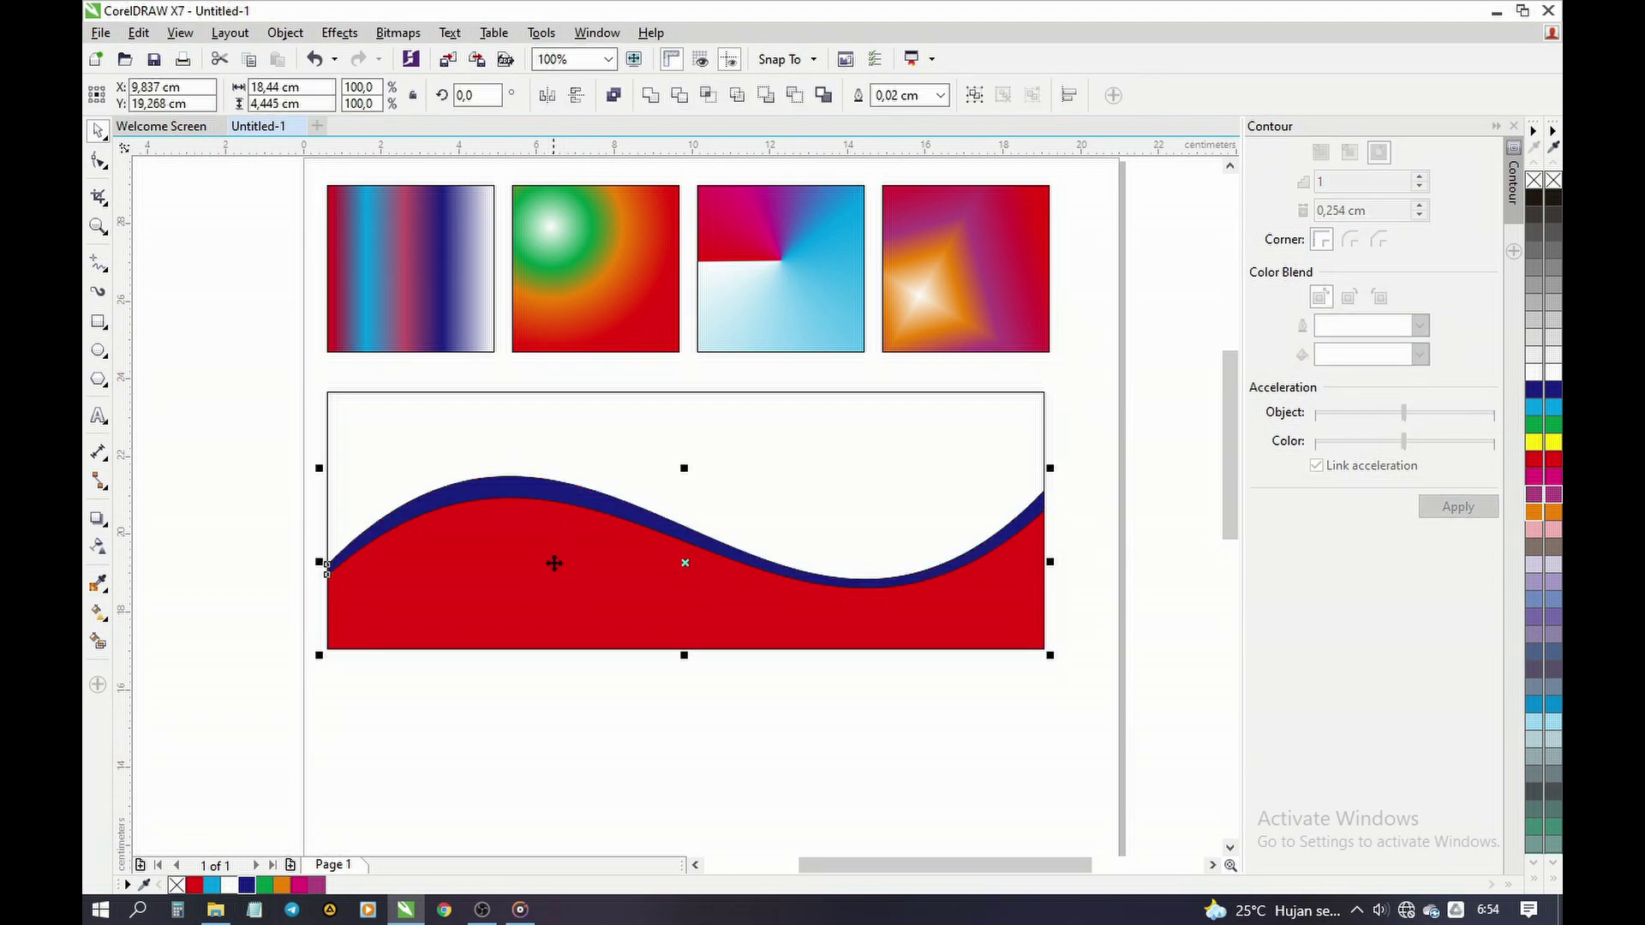
pyautogui.click(700, 770)
# Step: Recolor the dark blue wave behind with a slightly lighter shade of red
pyautogui.click(569, 495)
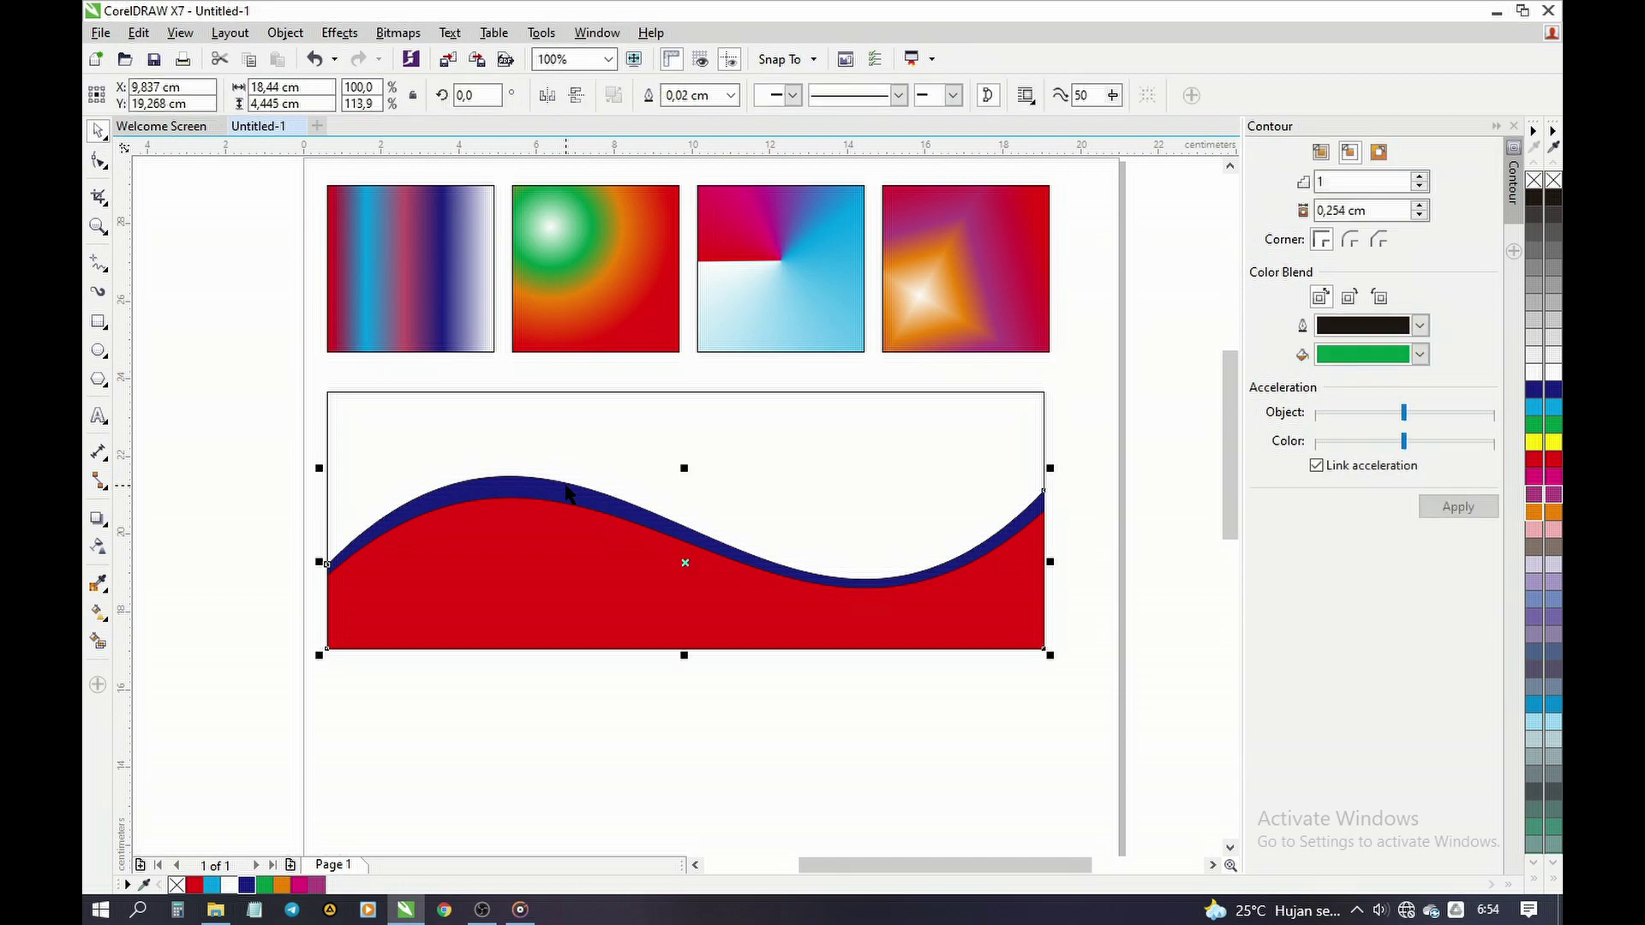
pyautogui.click(1533, 467)
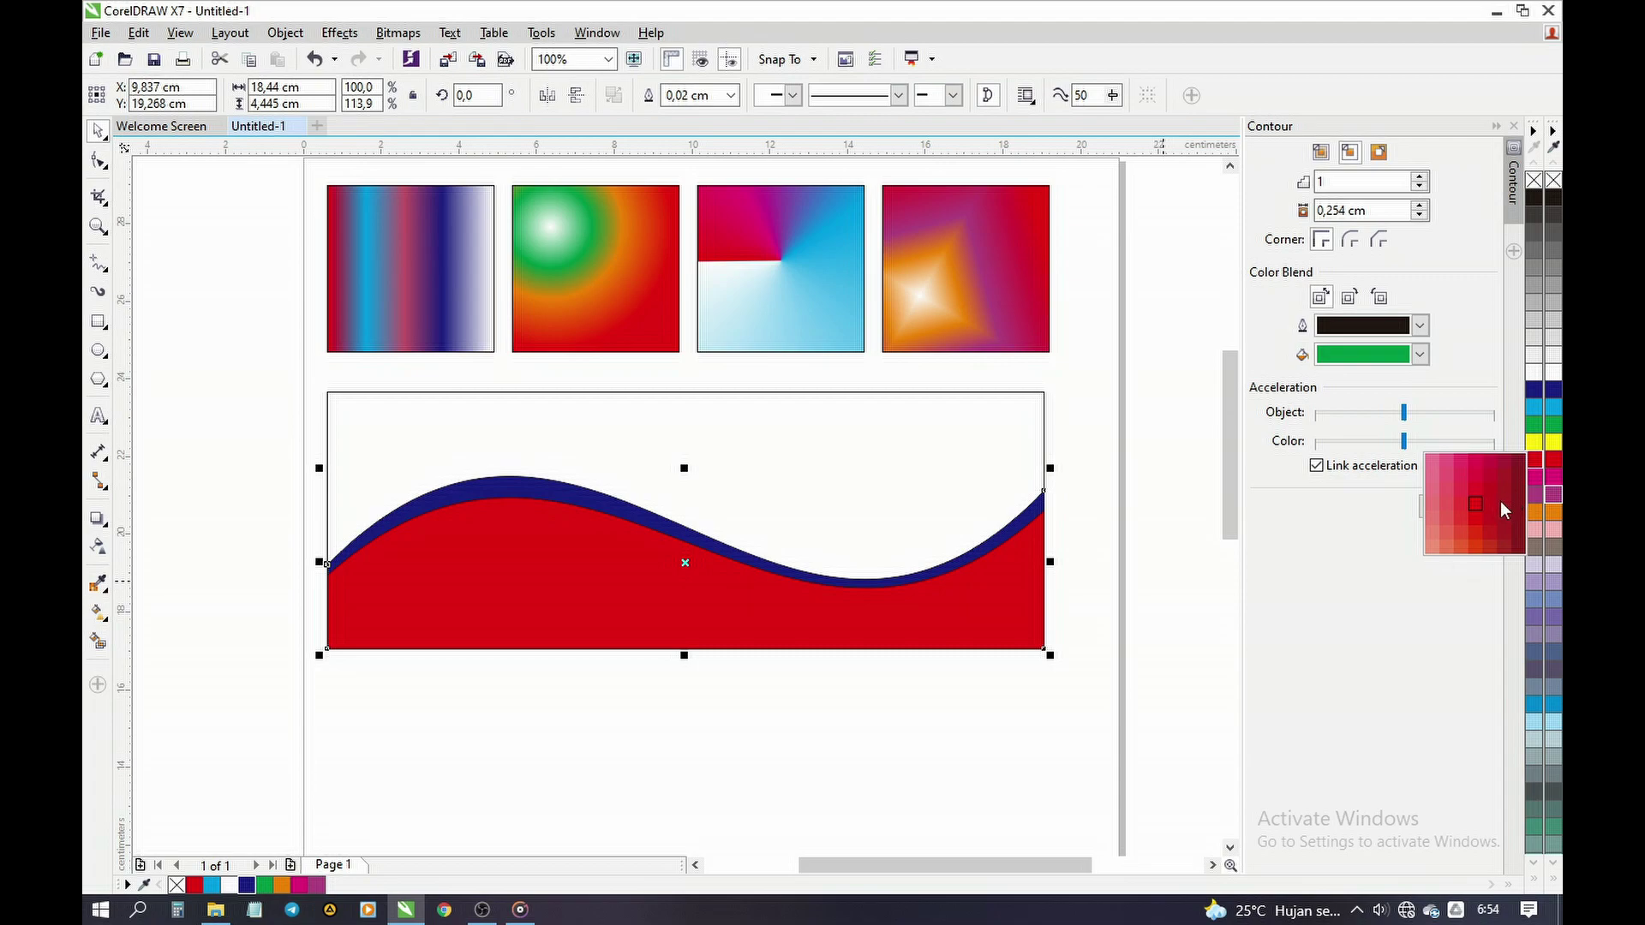
pyautogui.click(1463, 502)
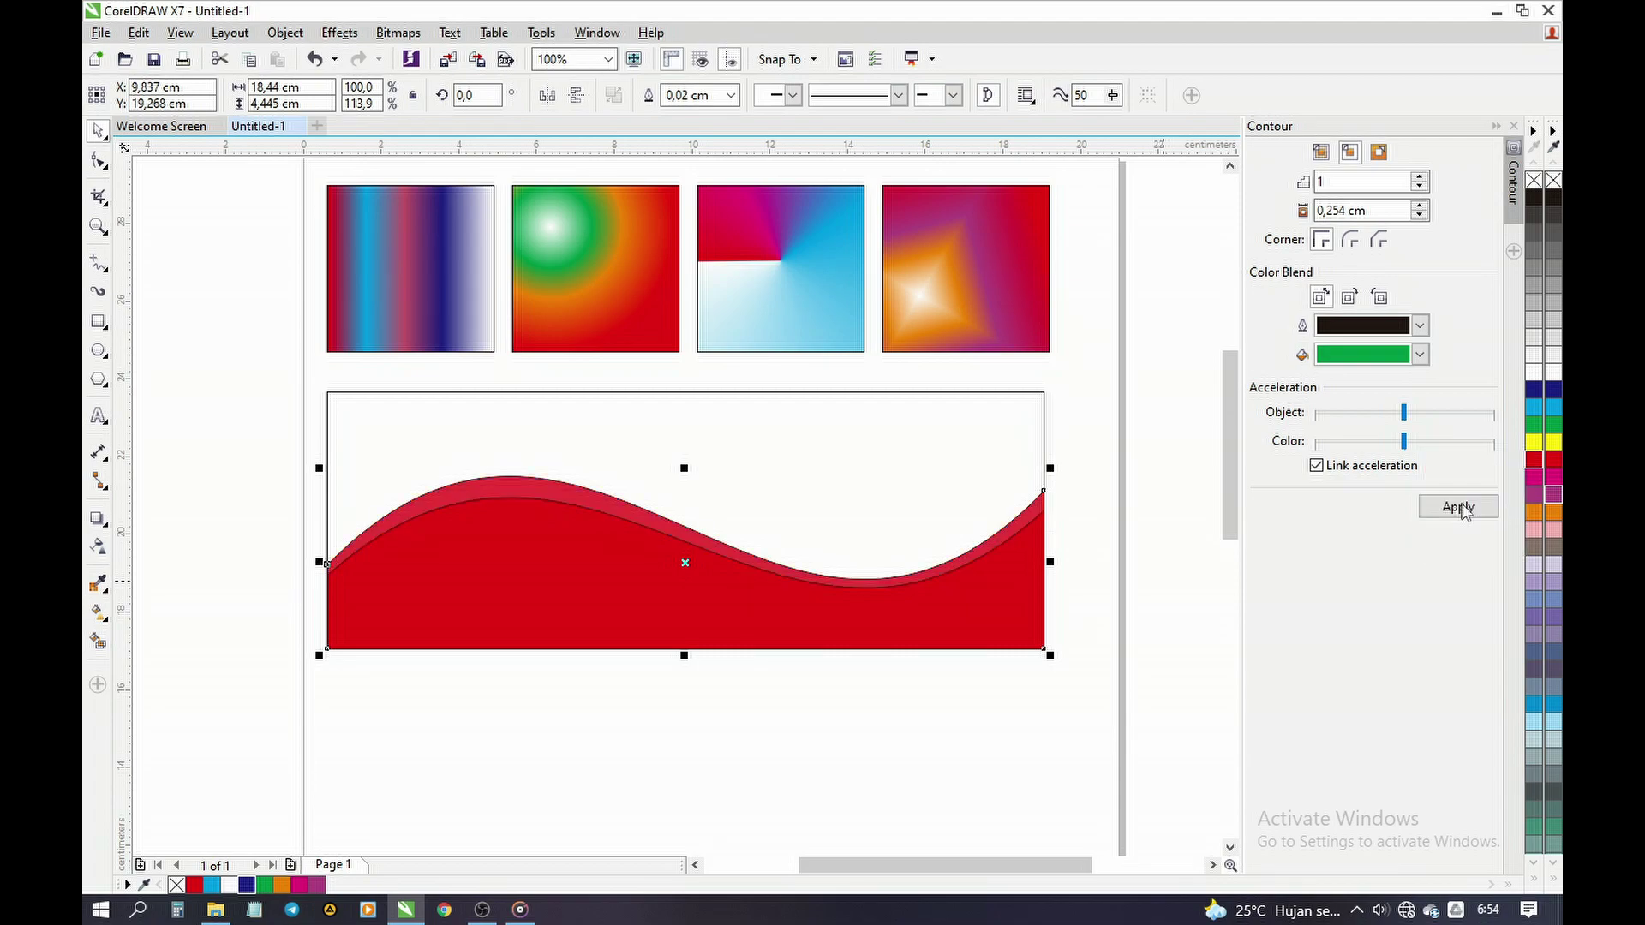
# Step: Remove the outline from the front red wave
pyautogui.click(800, 707)
pyautogui.click(534, 615)
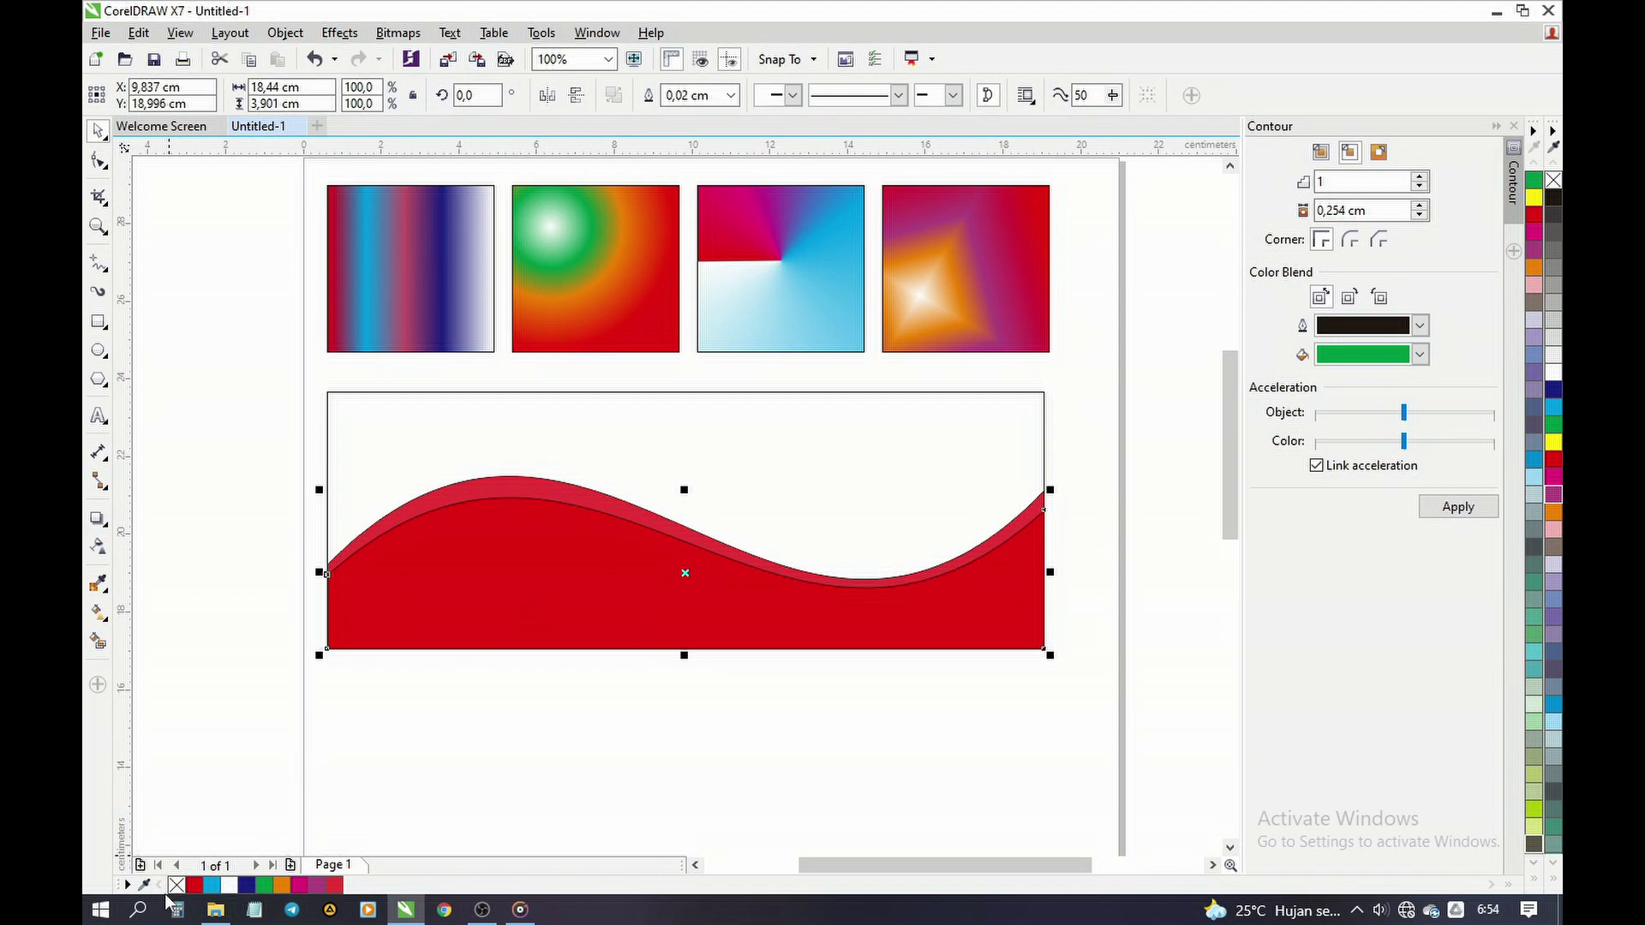
pyautogui.click(181, 810)
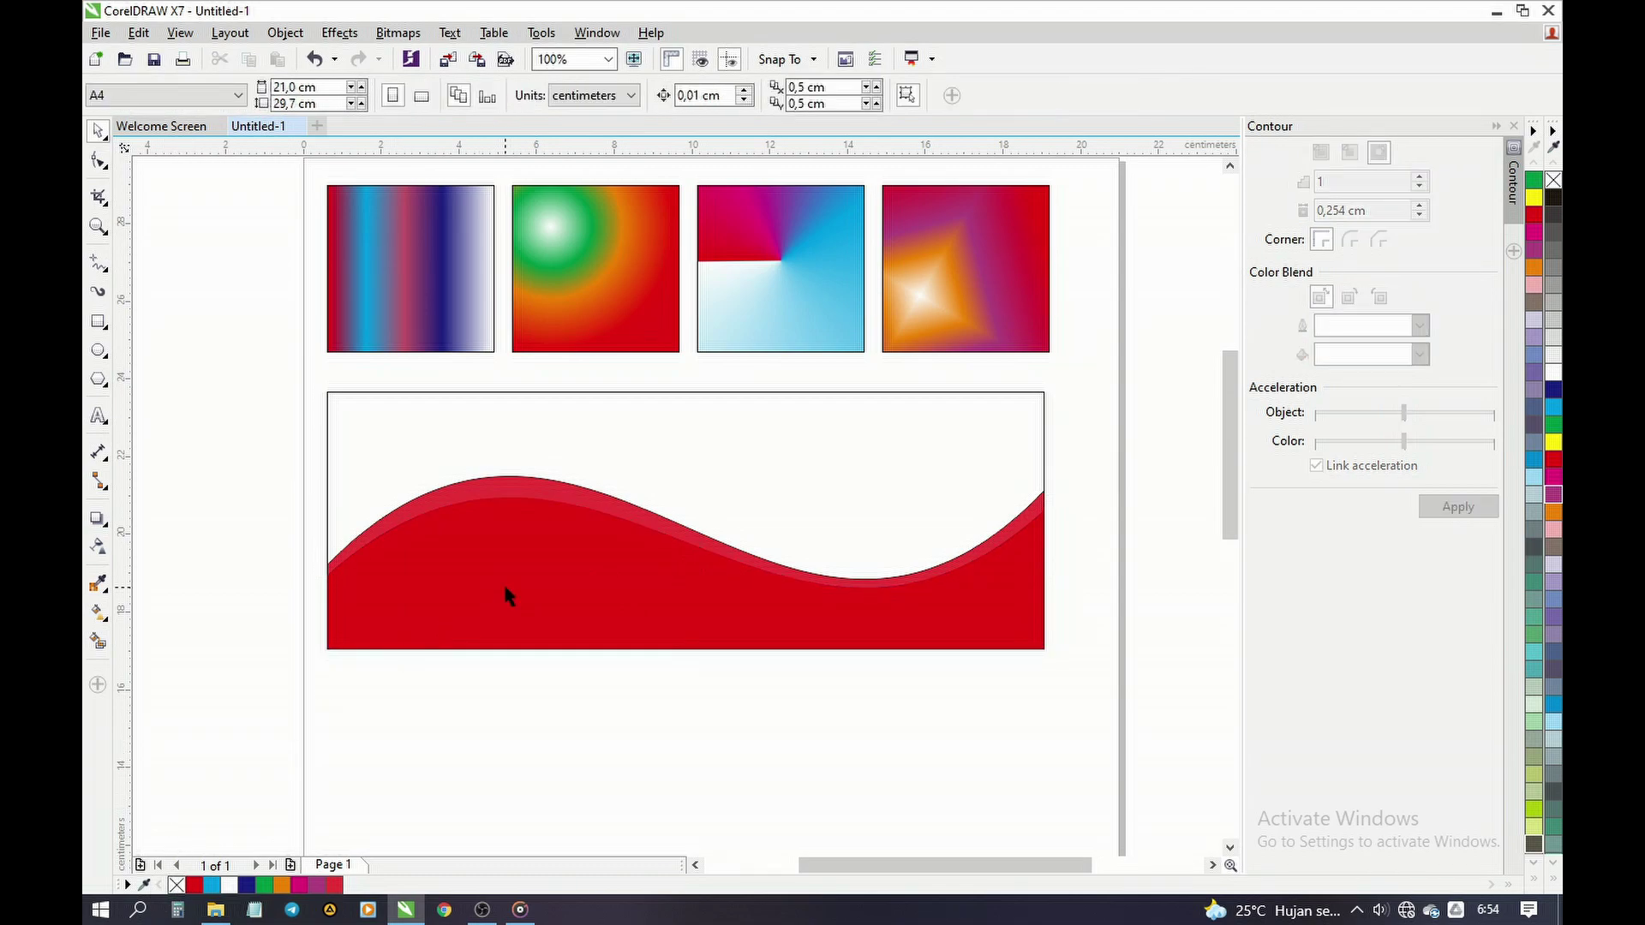
# Step: Duplicate the lighter red wave further down and stretch the copy to about 4.978 cm high
pyautogui.click(538, 487)
pyautogui.moveTo(537, 486); pyautogui.dragTo(527, 581)
pyautogui.moveTo(684, 555); pyautogui.dragTo(679, 530)
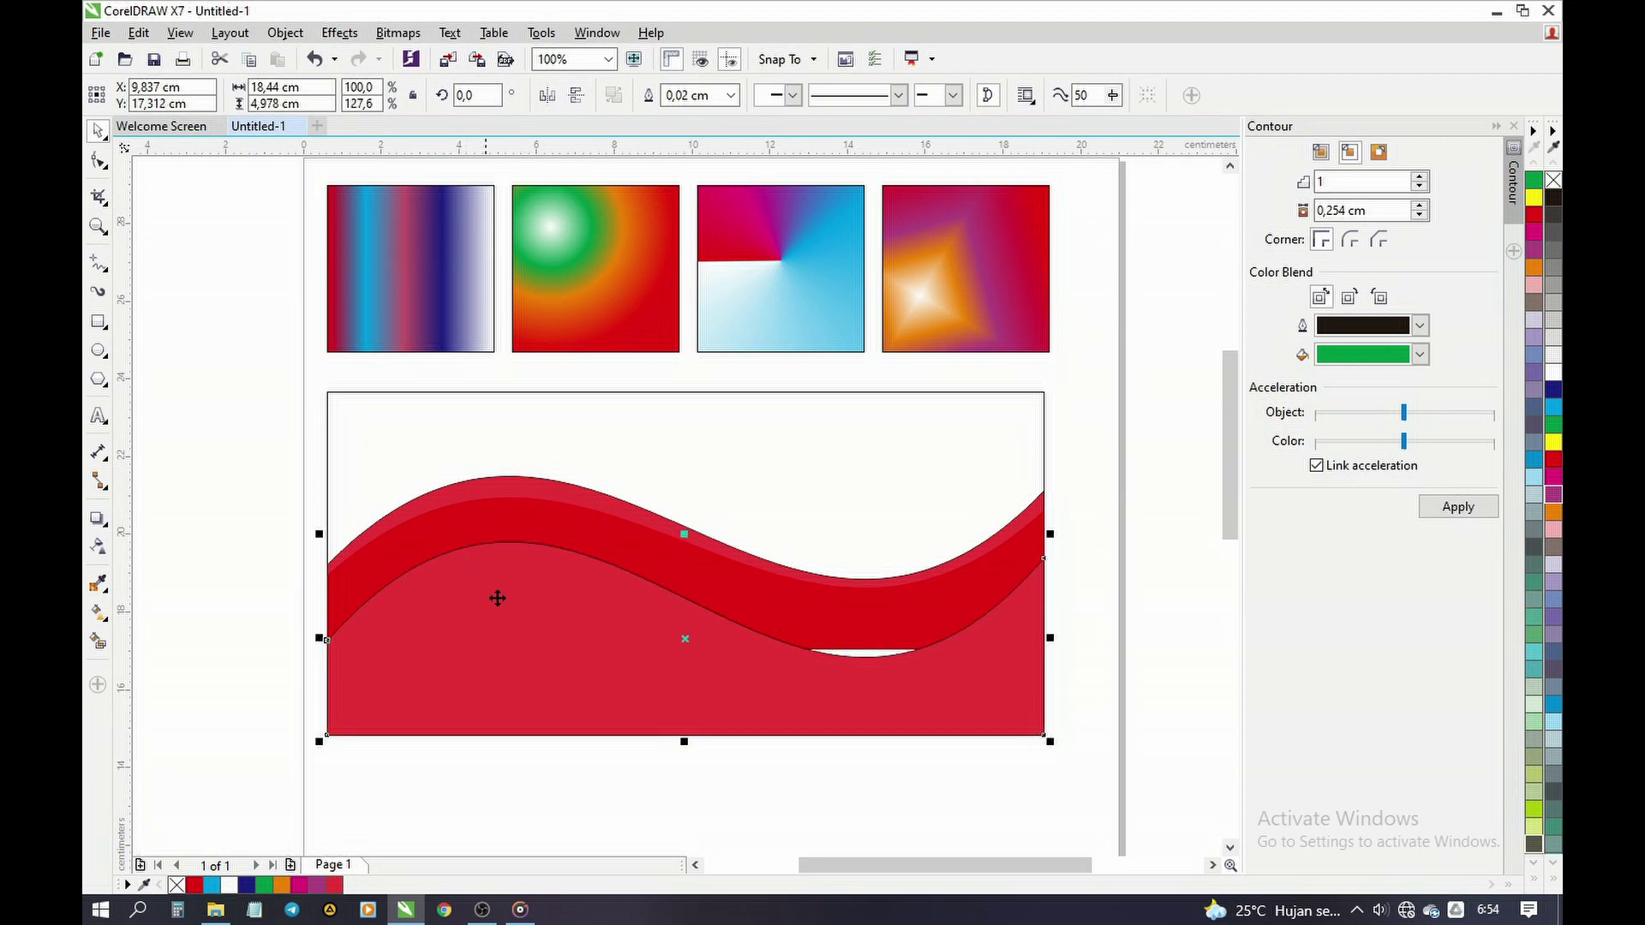
# Step: Bring the two original waves to the front and align the tall copy's bottom edge with theirs
pyautogui.click(500, 478)
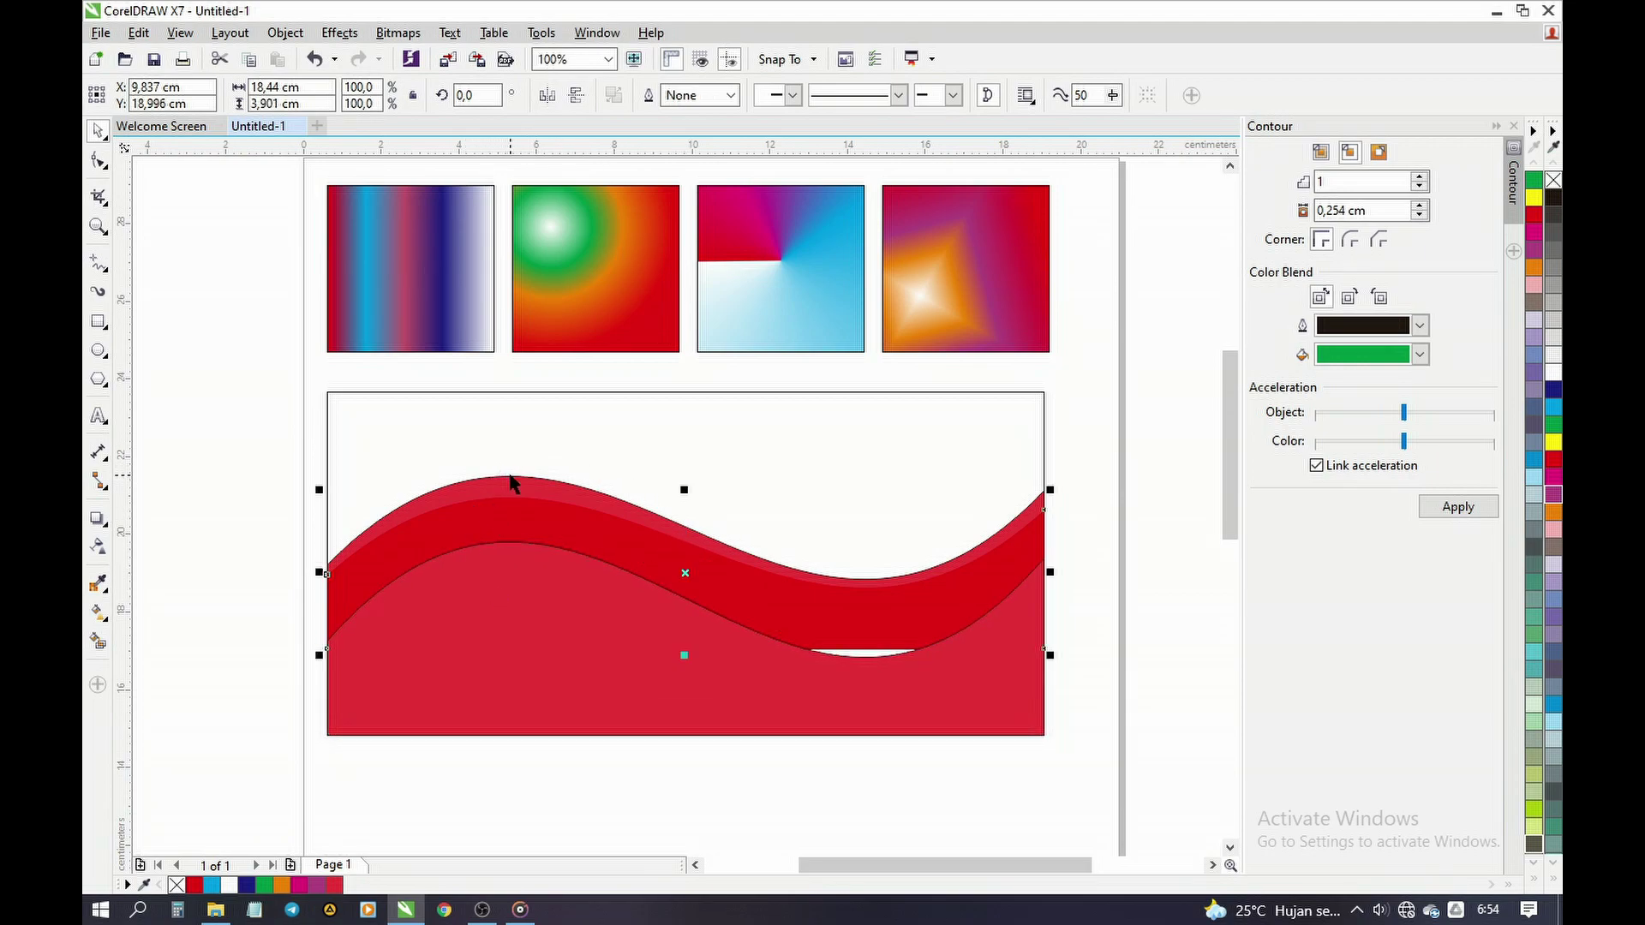
pyautogui.keyDown('shift'); pyautogui.click(511, 478); pyautogui.keyUp('shift')
pyautogui.hotkey('shift', 'pageup')
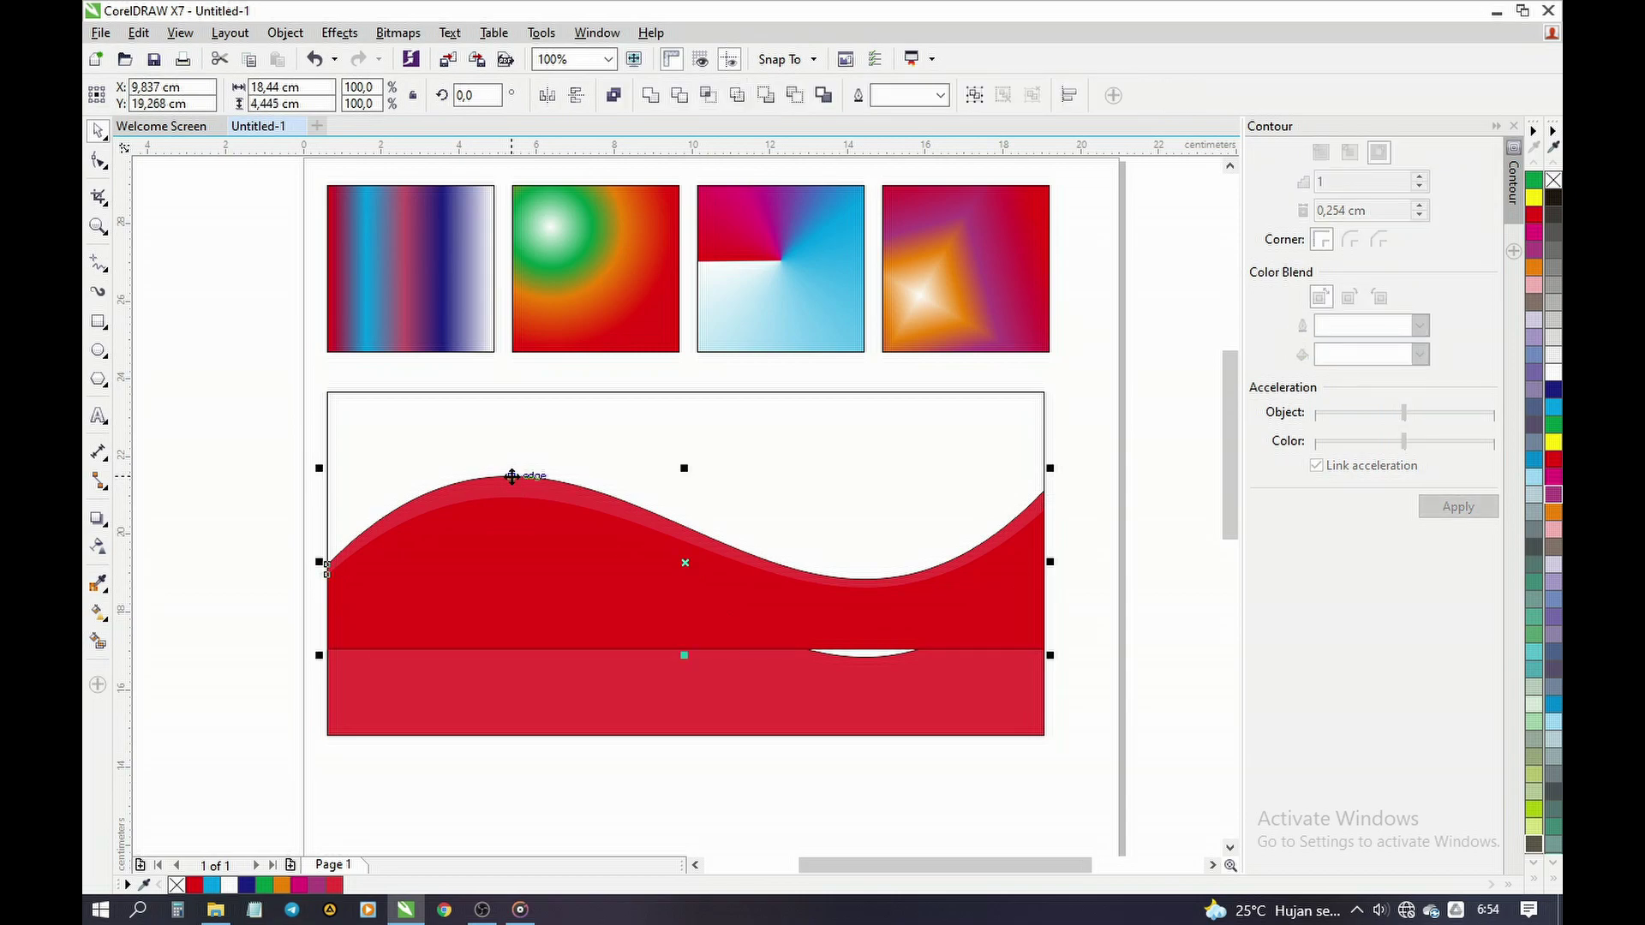
pyautogui.click(510, 690)
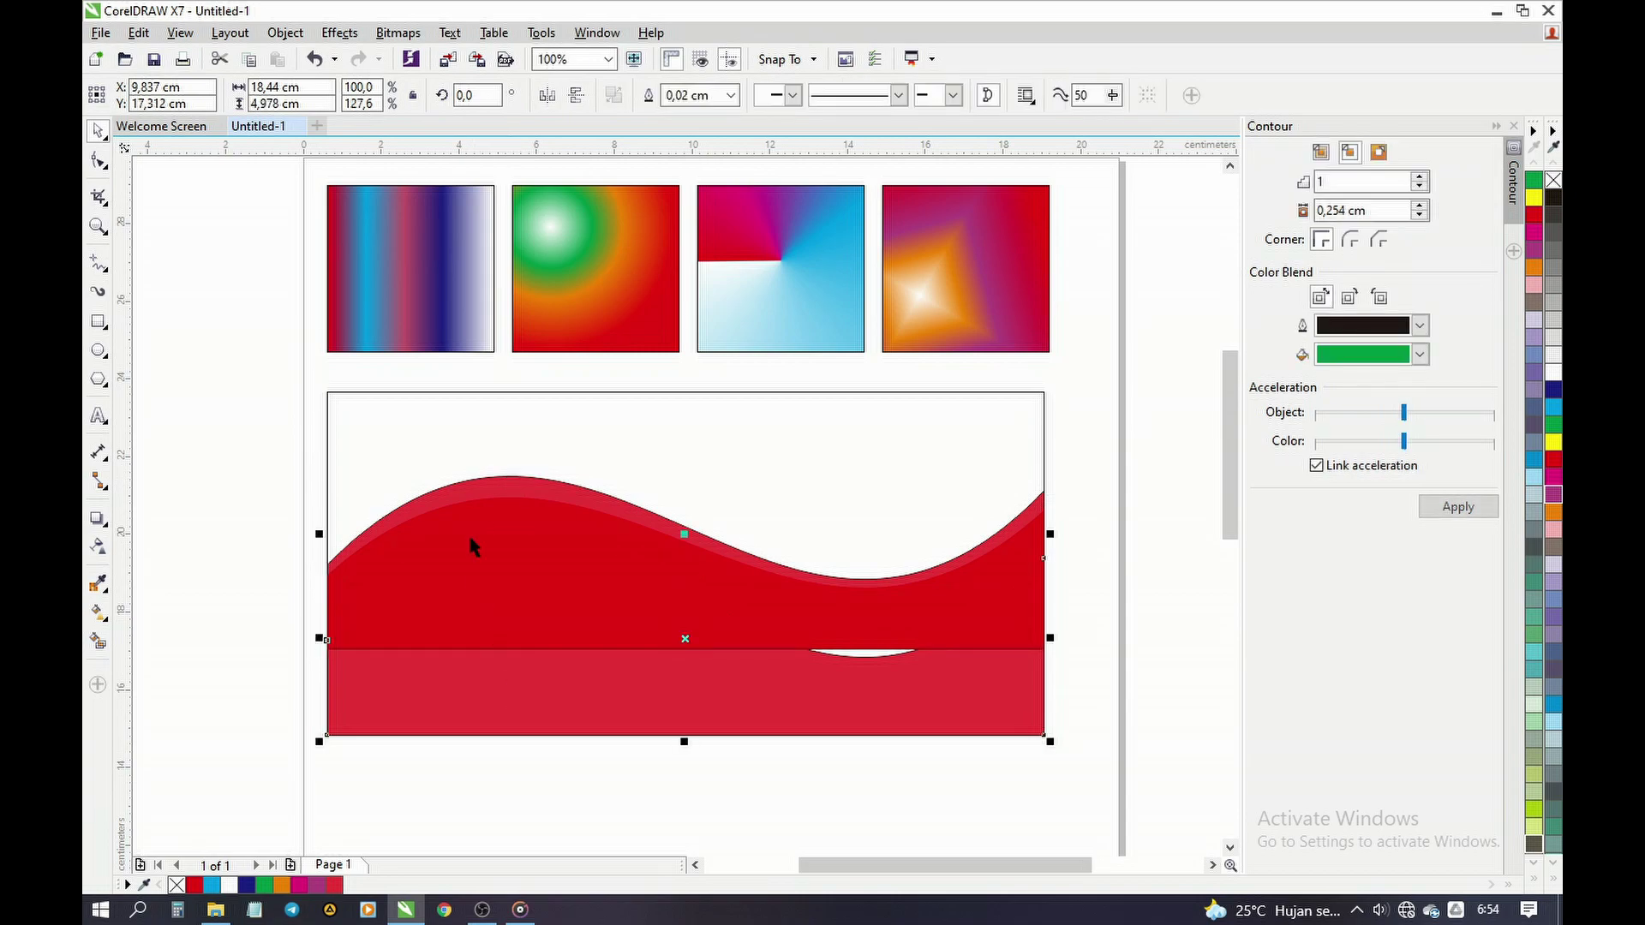
pyautogui.keyDown('shift'); pyautogui.click(477, 480); pyautogui.keyUp('shift')
pyautogui.press('b')
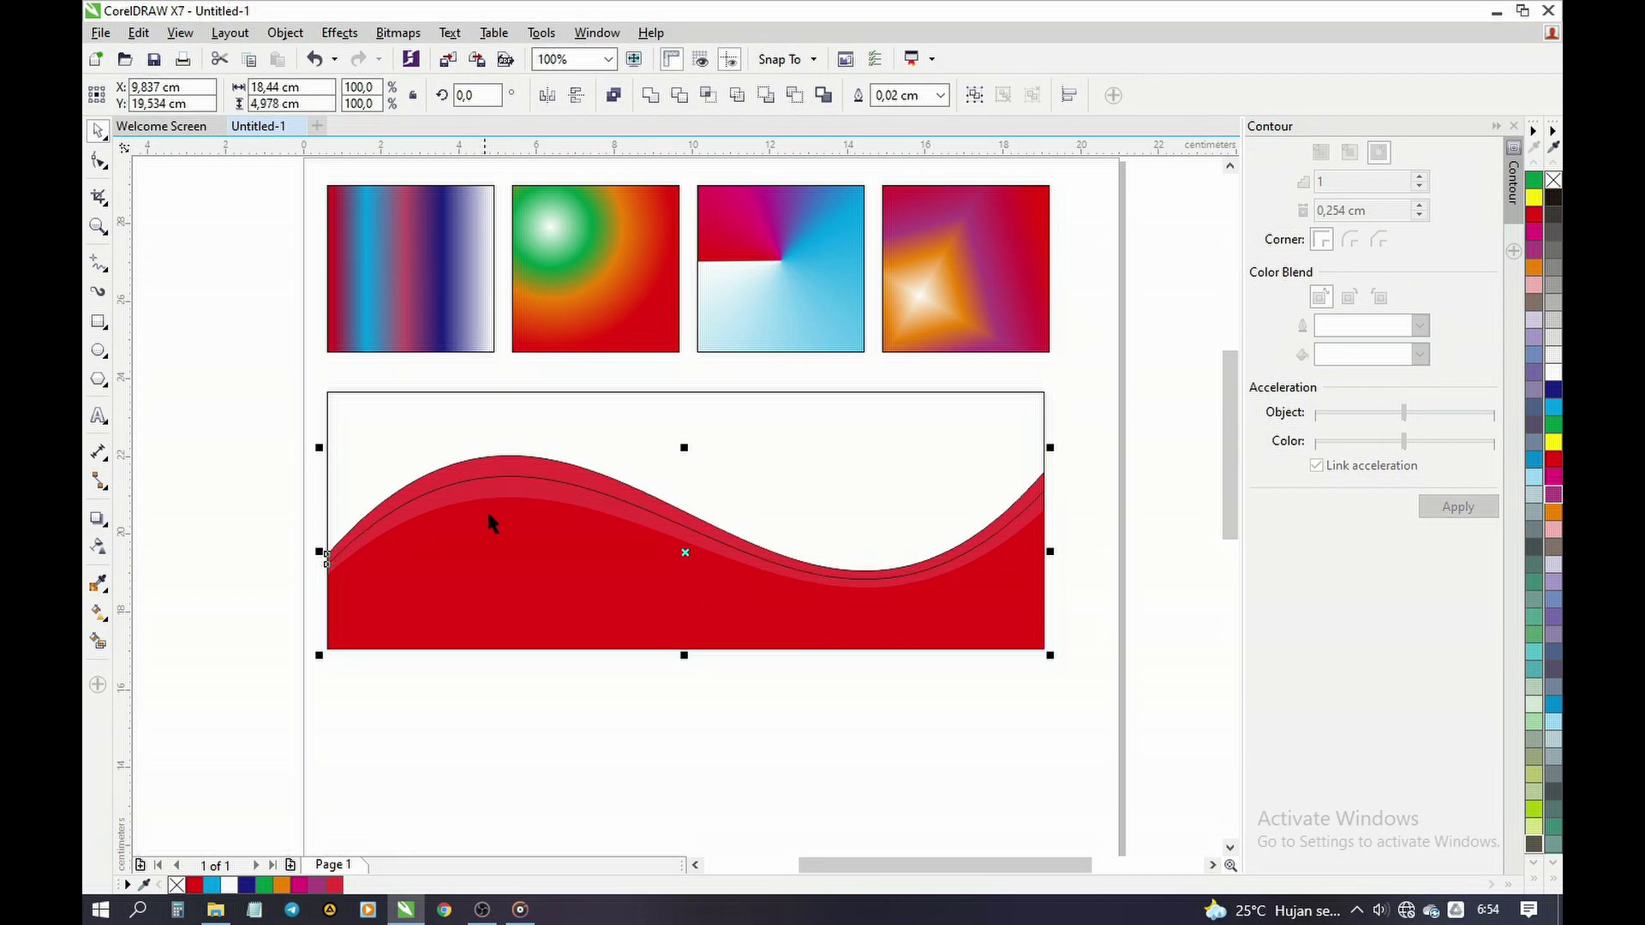
pyautogui.click(662, 688)
# Step: Fill the tallest wave at the back with a still lighter tint of red
pyautogui.click(550, 466)
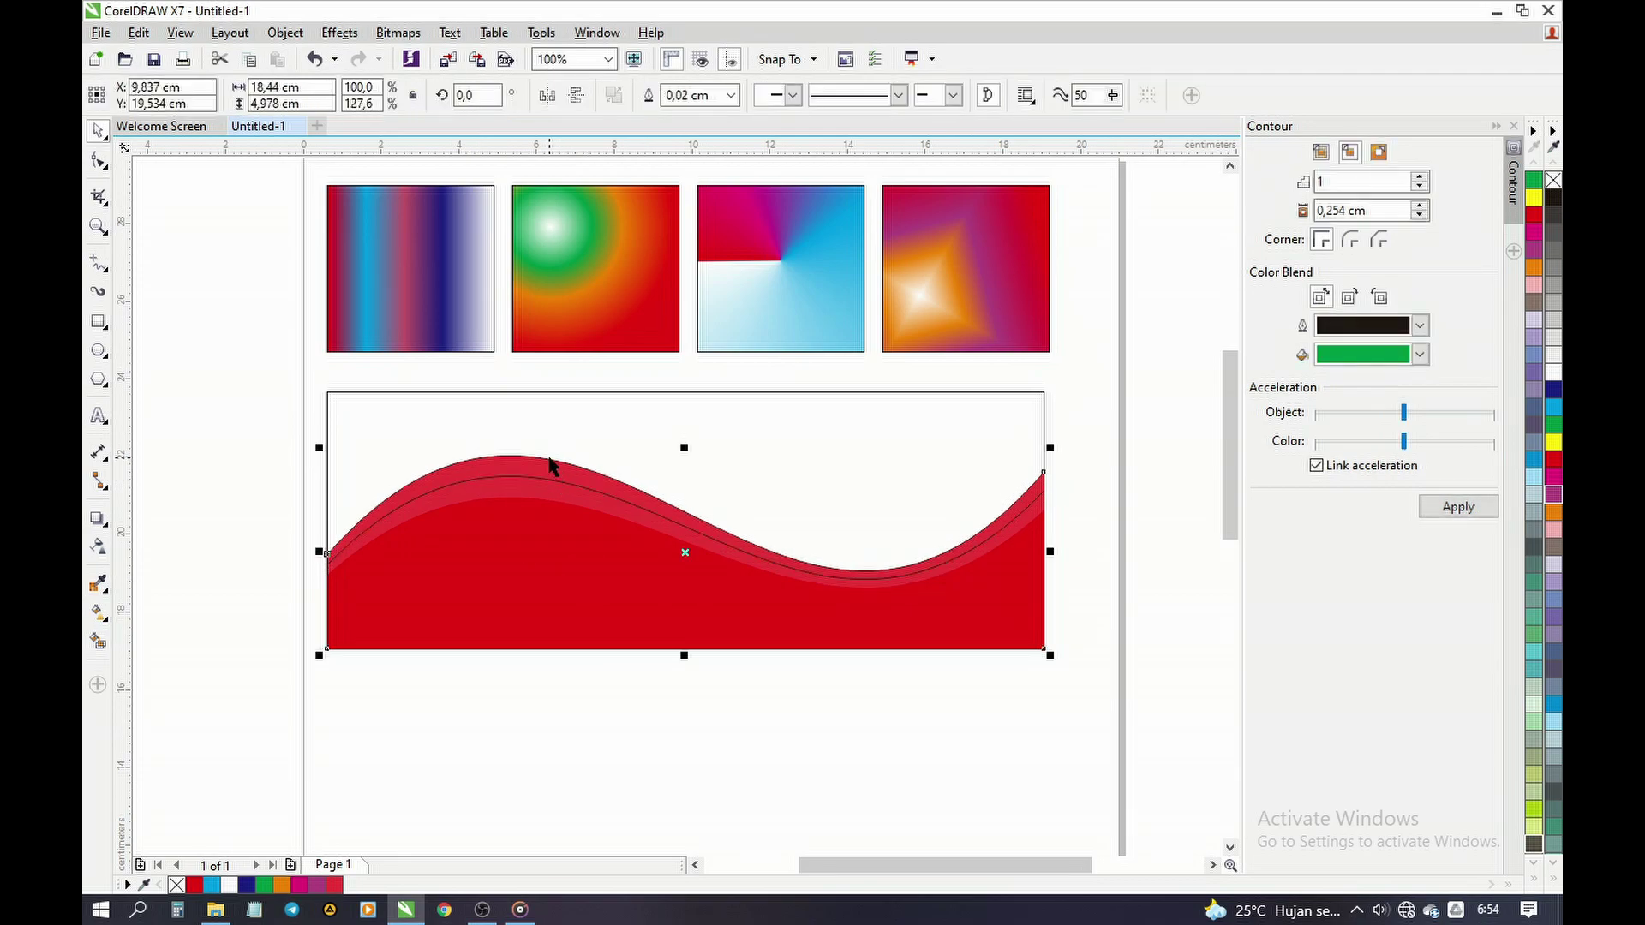
pyautogui.click(1534, 219)
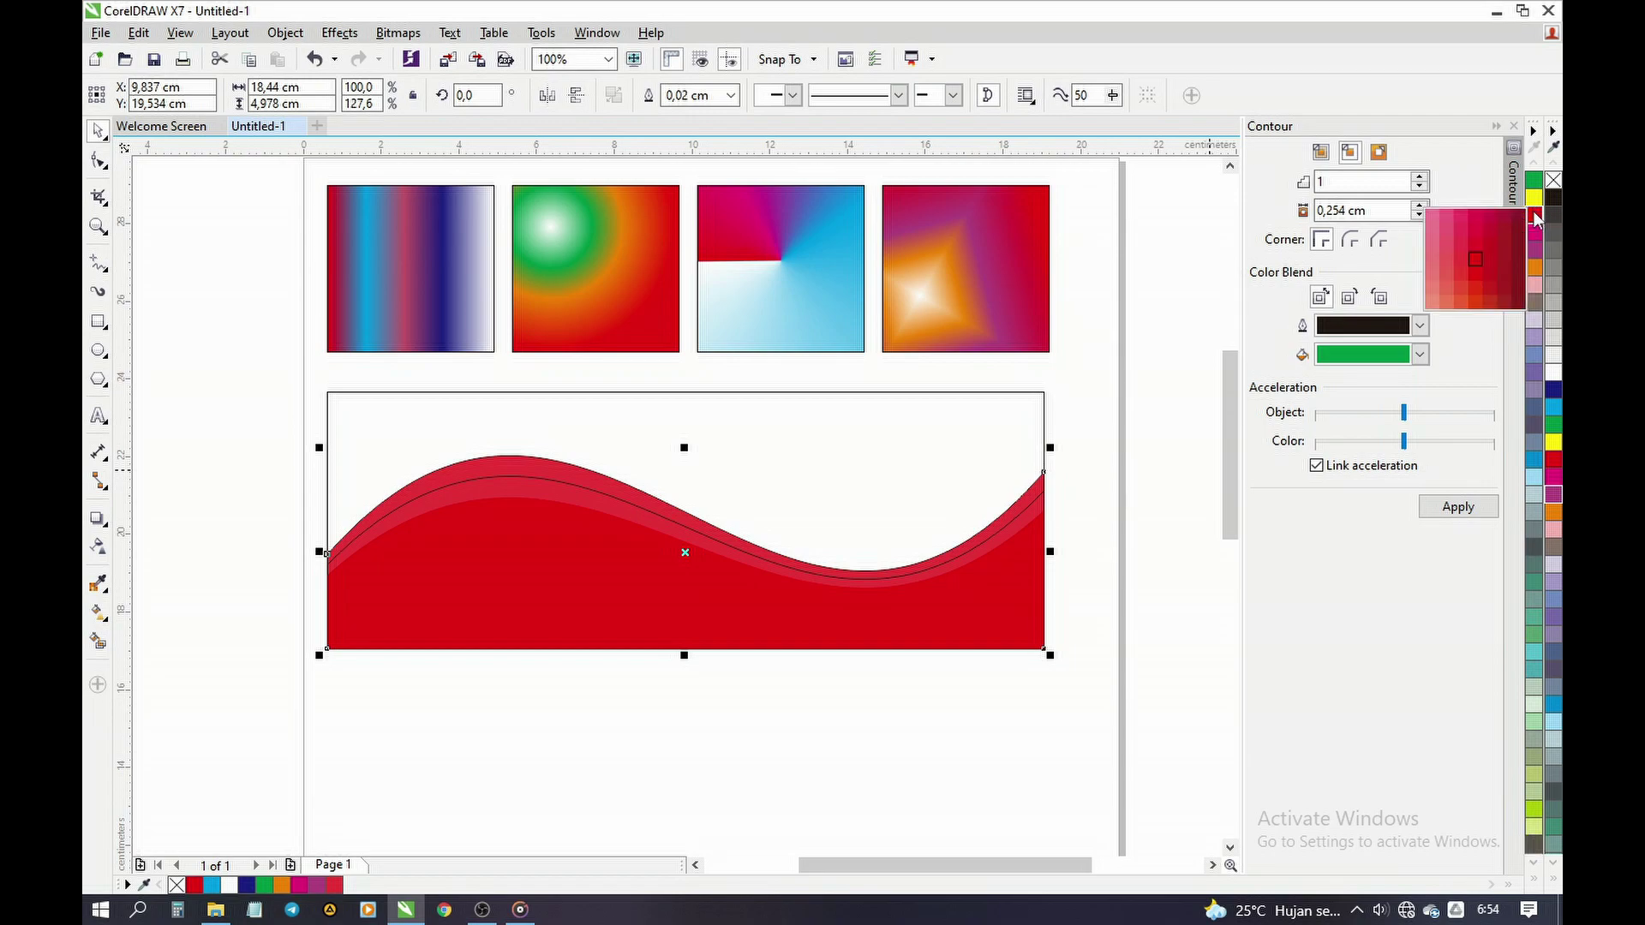
pyautogui.click(1454, 268)
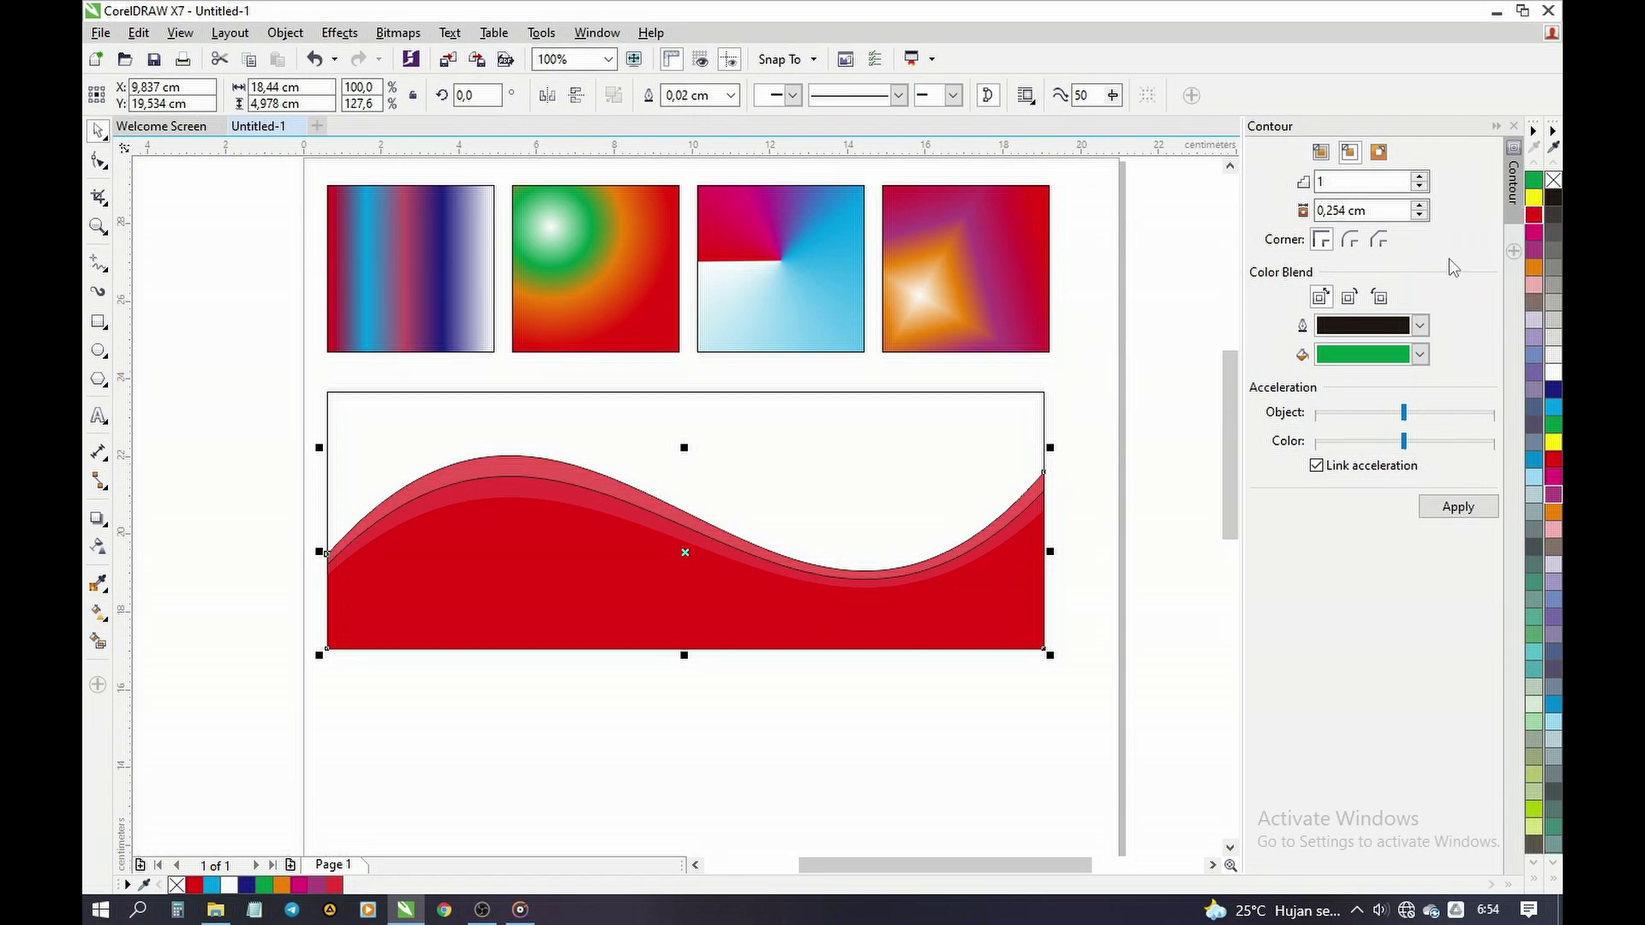
# Step: Remove the outlines from the middle and back waves
pyautogui.click(754, 708)
pyautogui.click(578, 474)
pyautogui.click(182, 783)
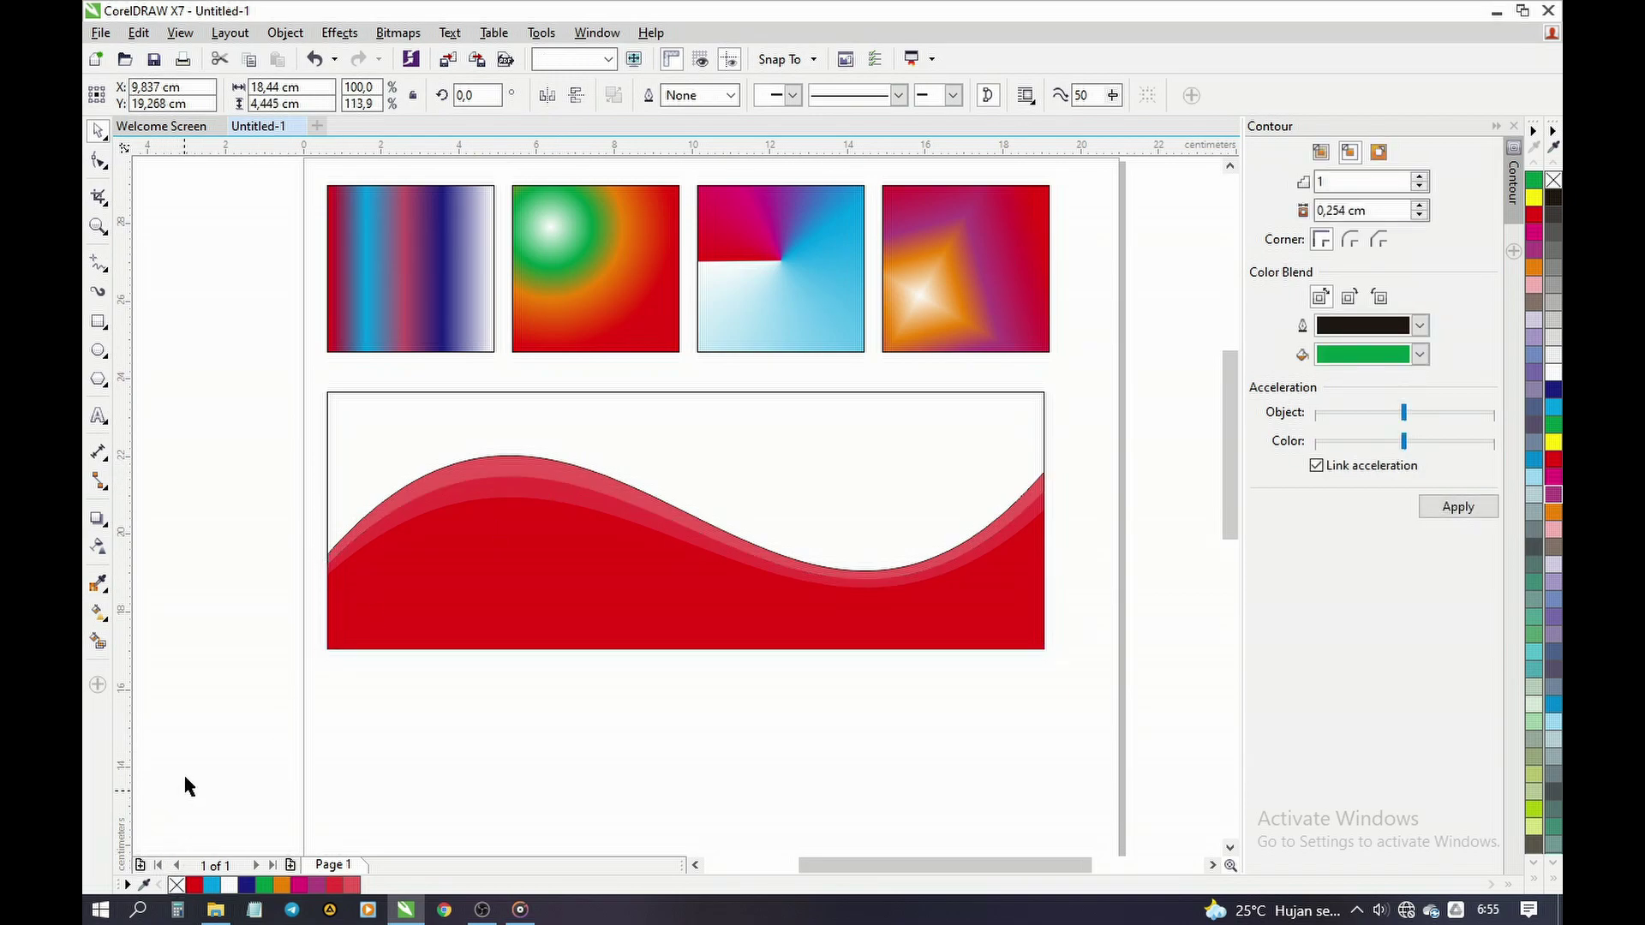
pyautogui.click(497, 466)
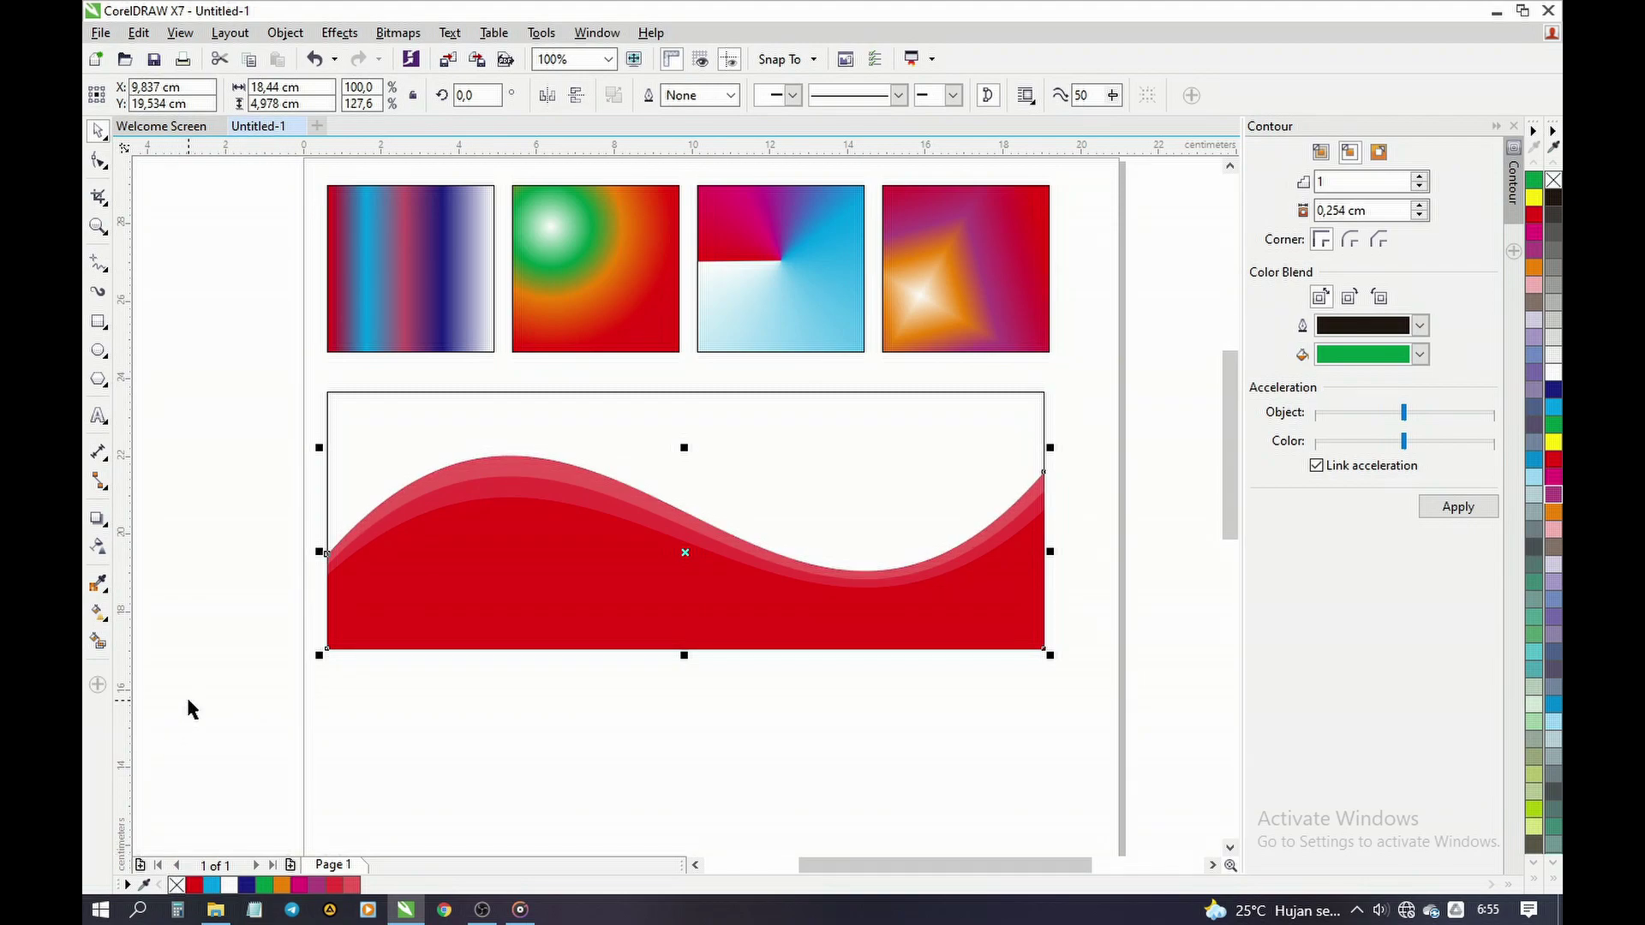
pyautogui.click(416, 687)
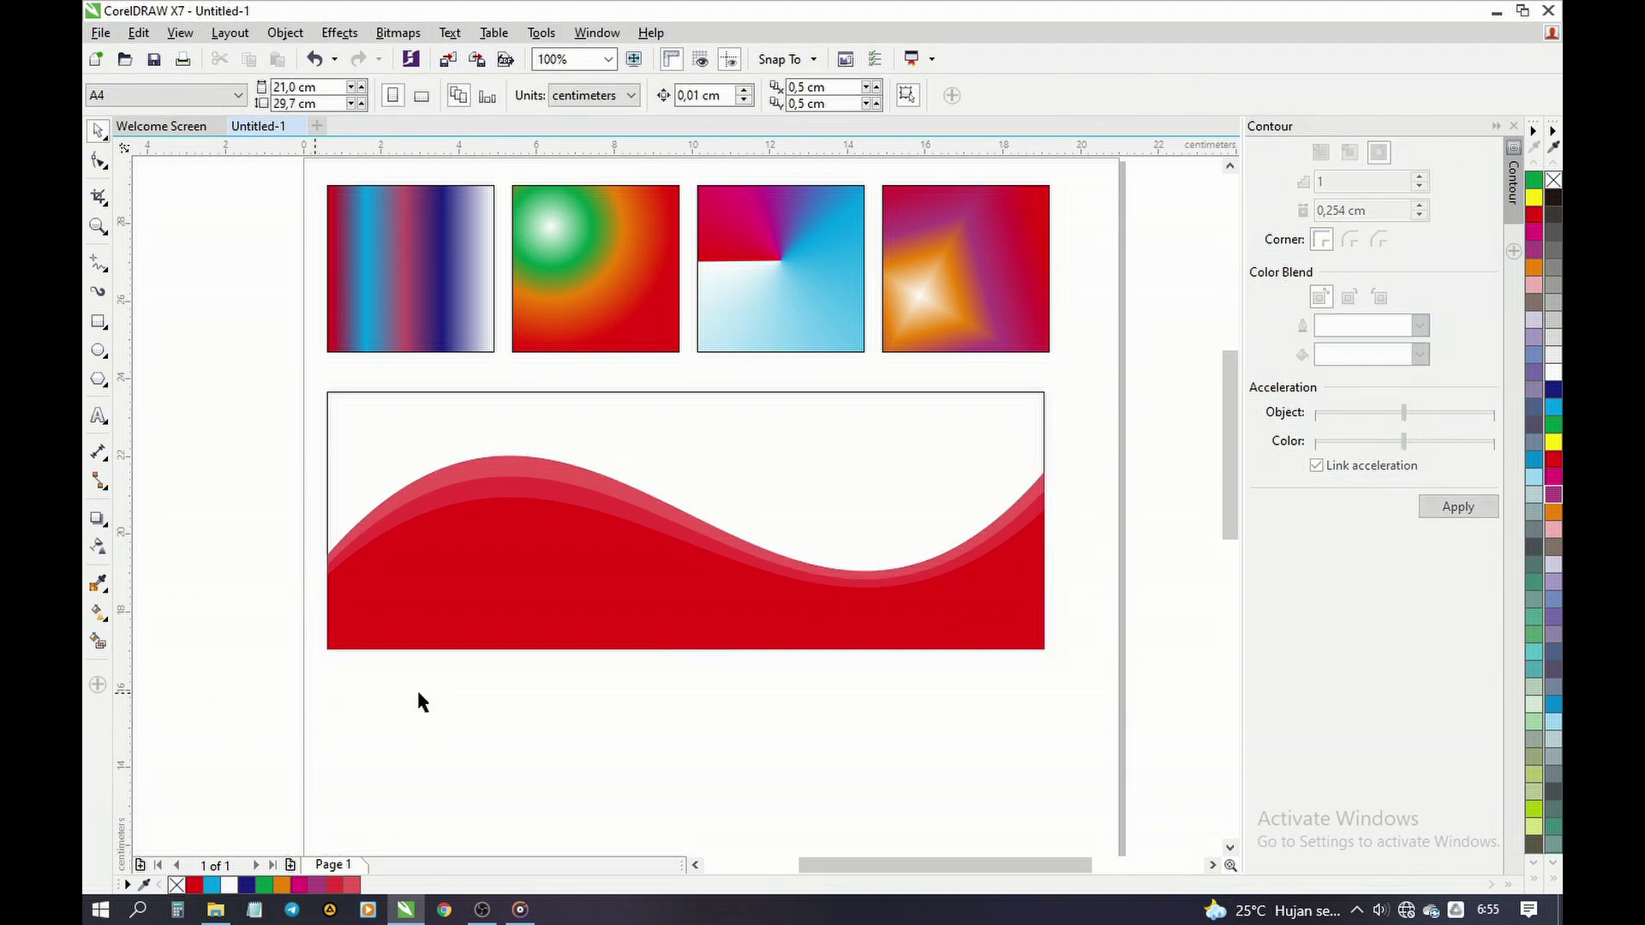
# Step: Apply a vertical linear fountain fill from red to dark blue to the front wave, ending below its bottom edge
pyautogui.click(562, 539)
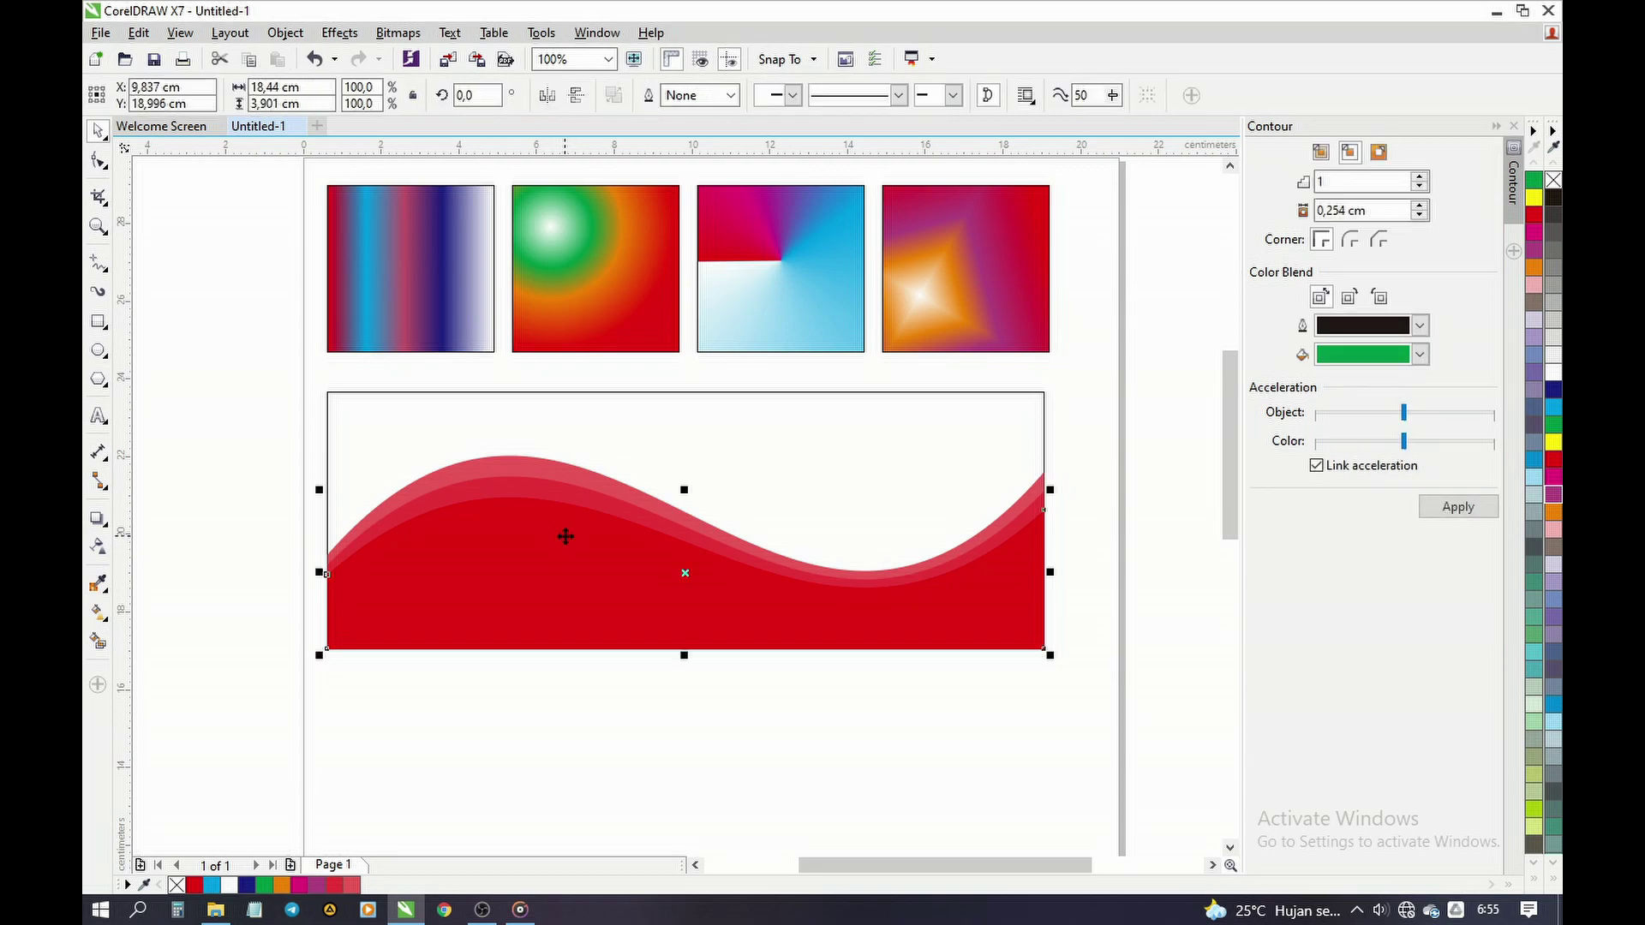
pyautogui.click(102, 621)
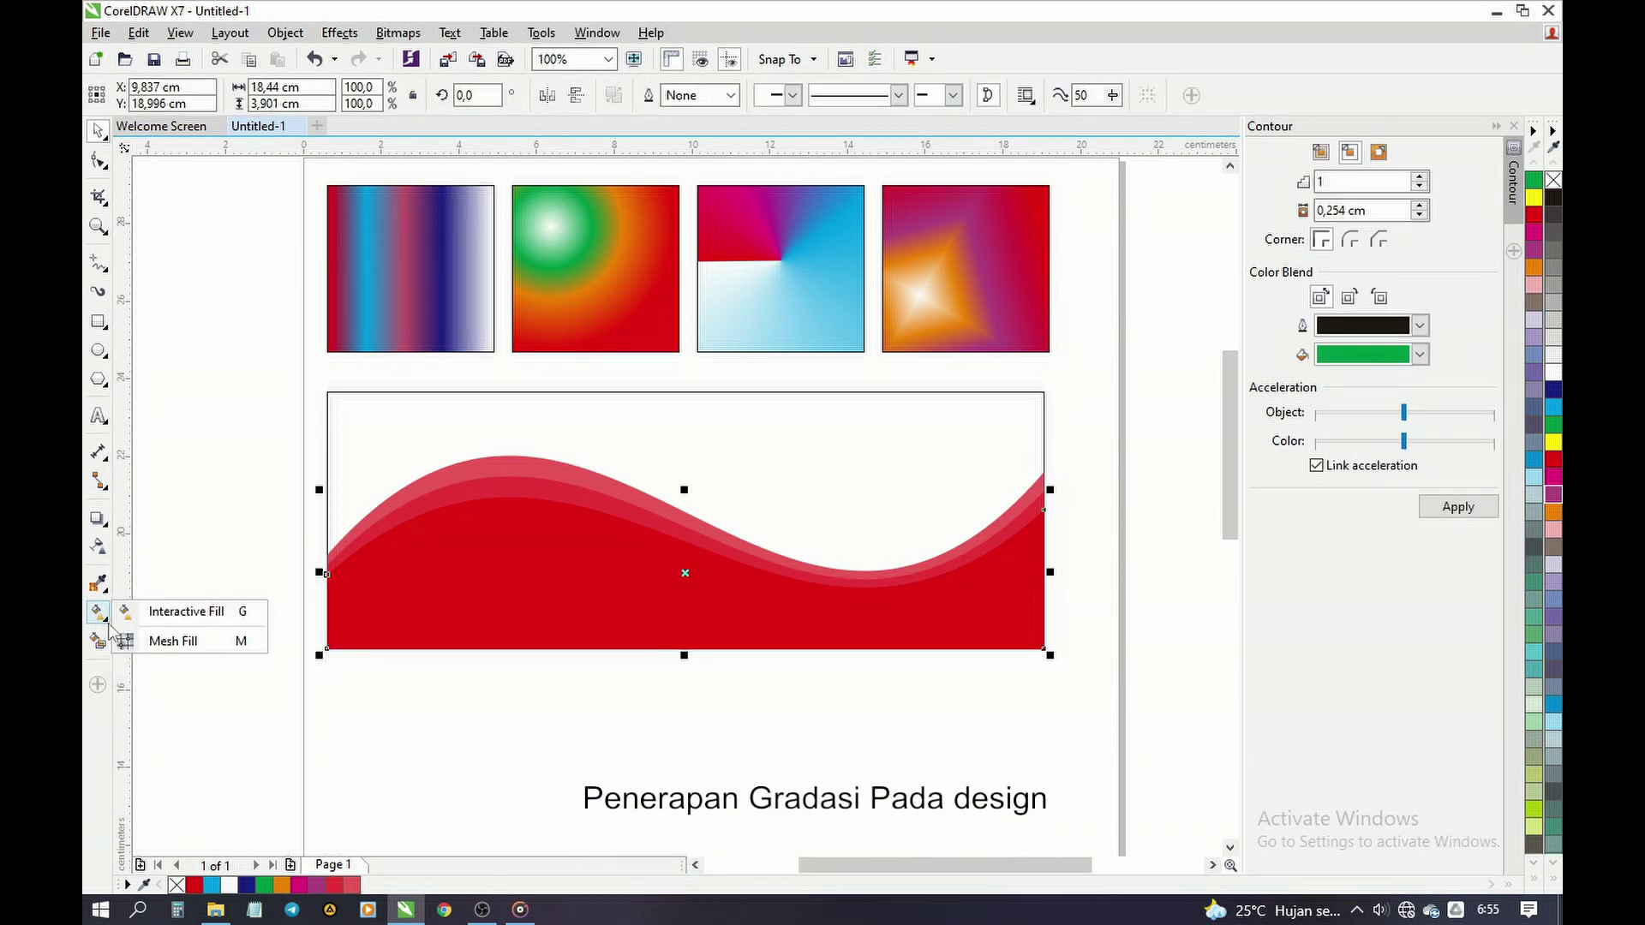
pyautogui.click(170, 613)
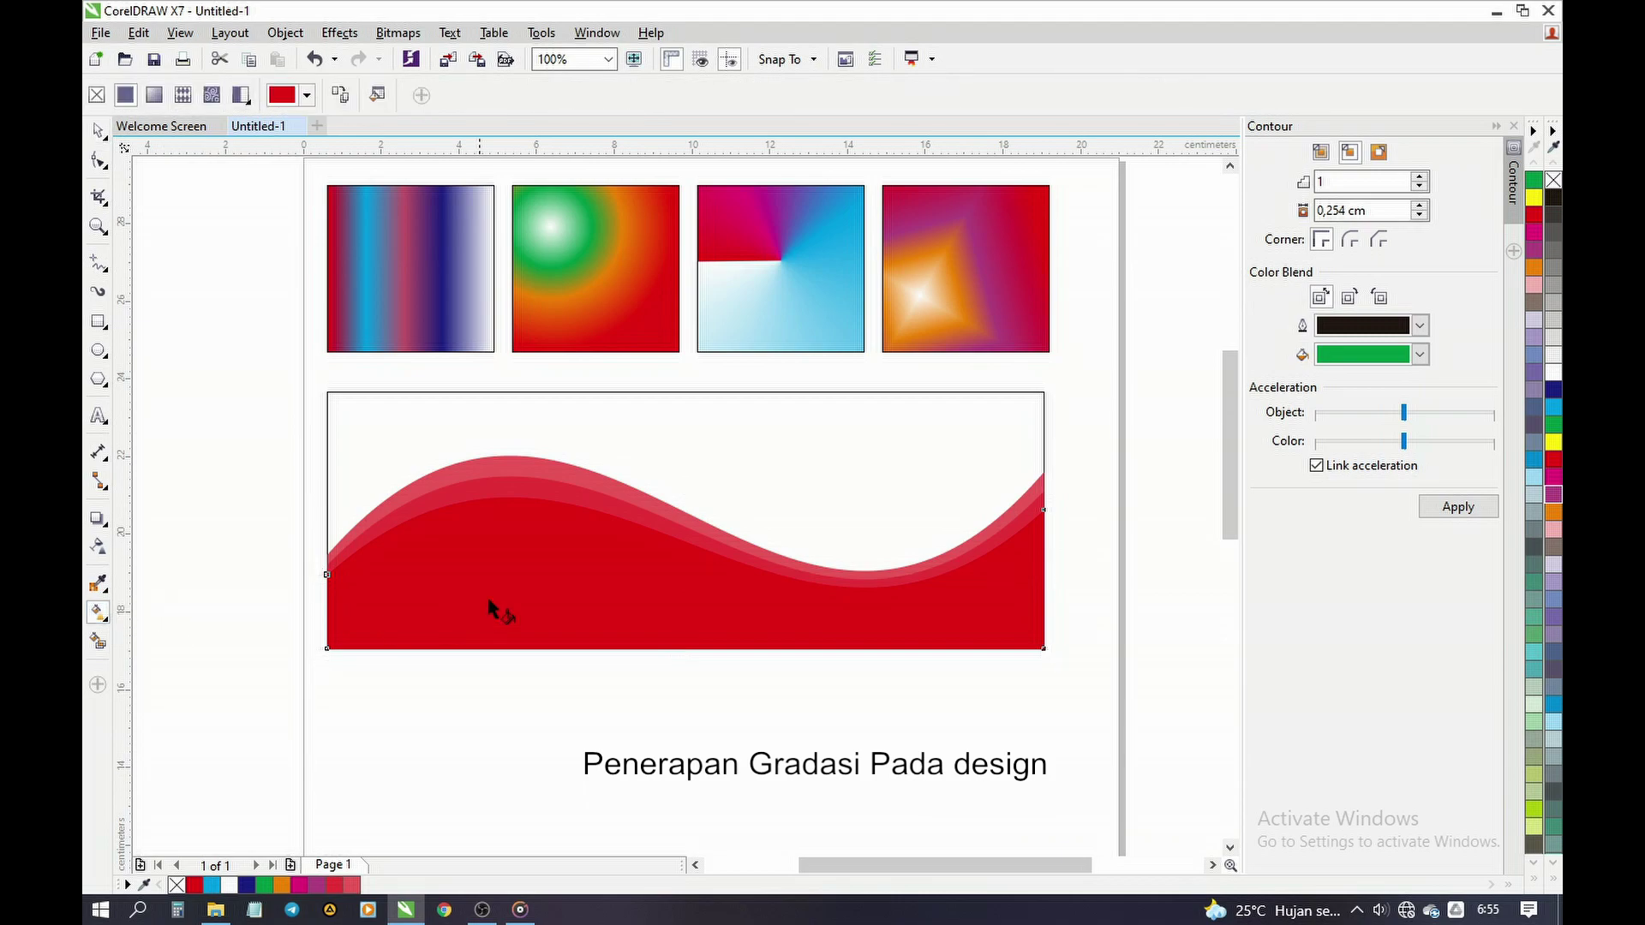
pyautogui.moveTo(527, 496); pyautogui.dragTo(528, 713)
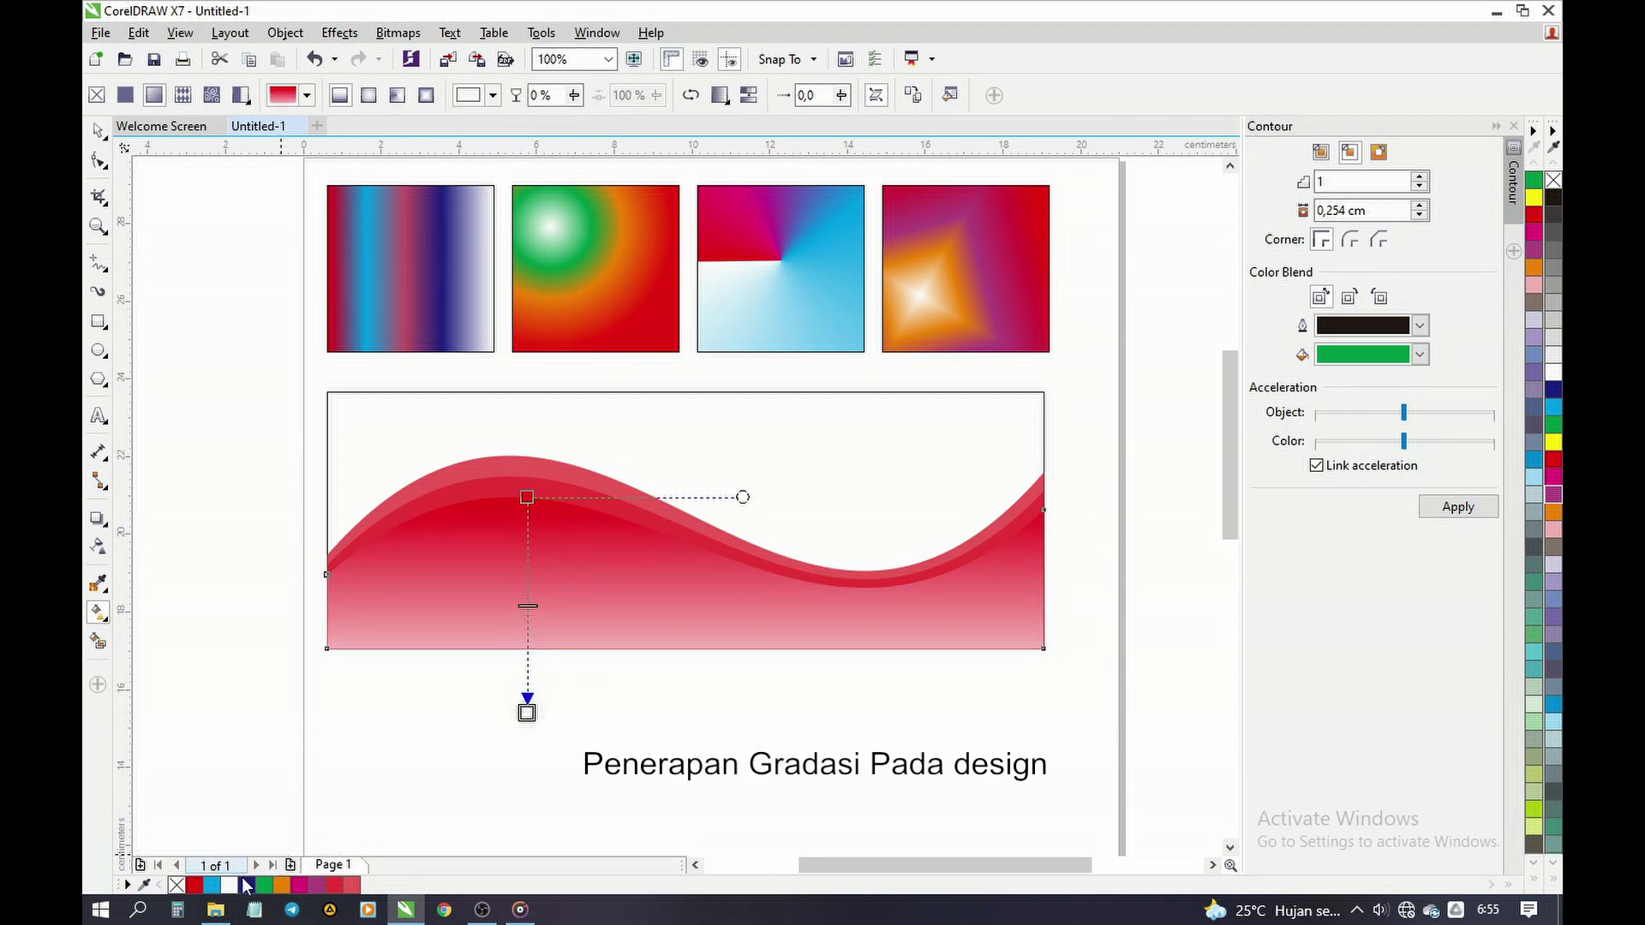
pyautogui.click(247, 885)
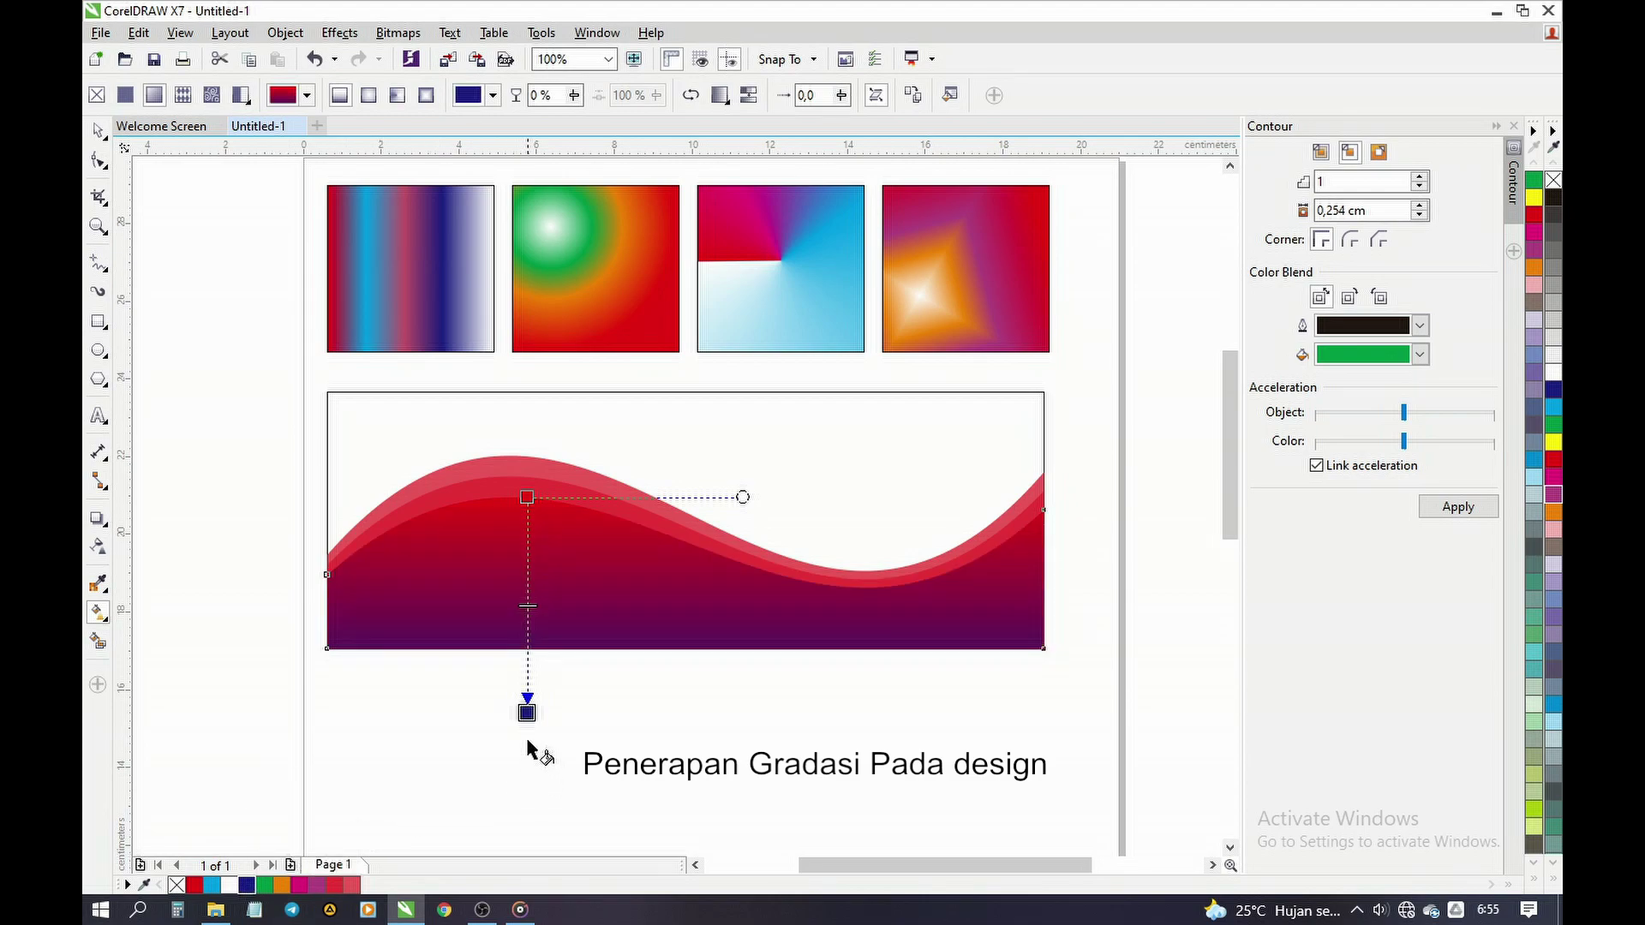
pyautogui.moveTo(526, 713); pyautogui.dragTo(533, 766)
pyautogui.press('space')
pyautogui.click(731, 731)
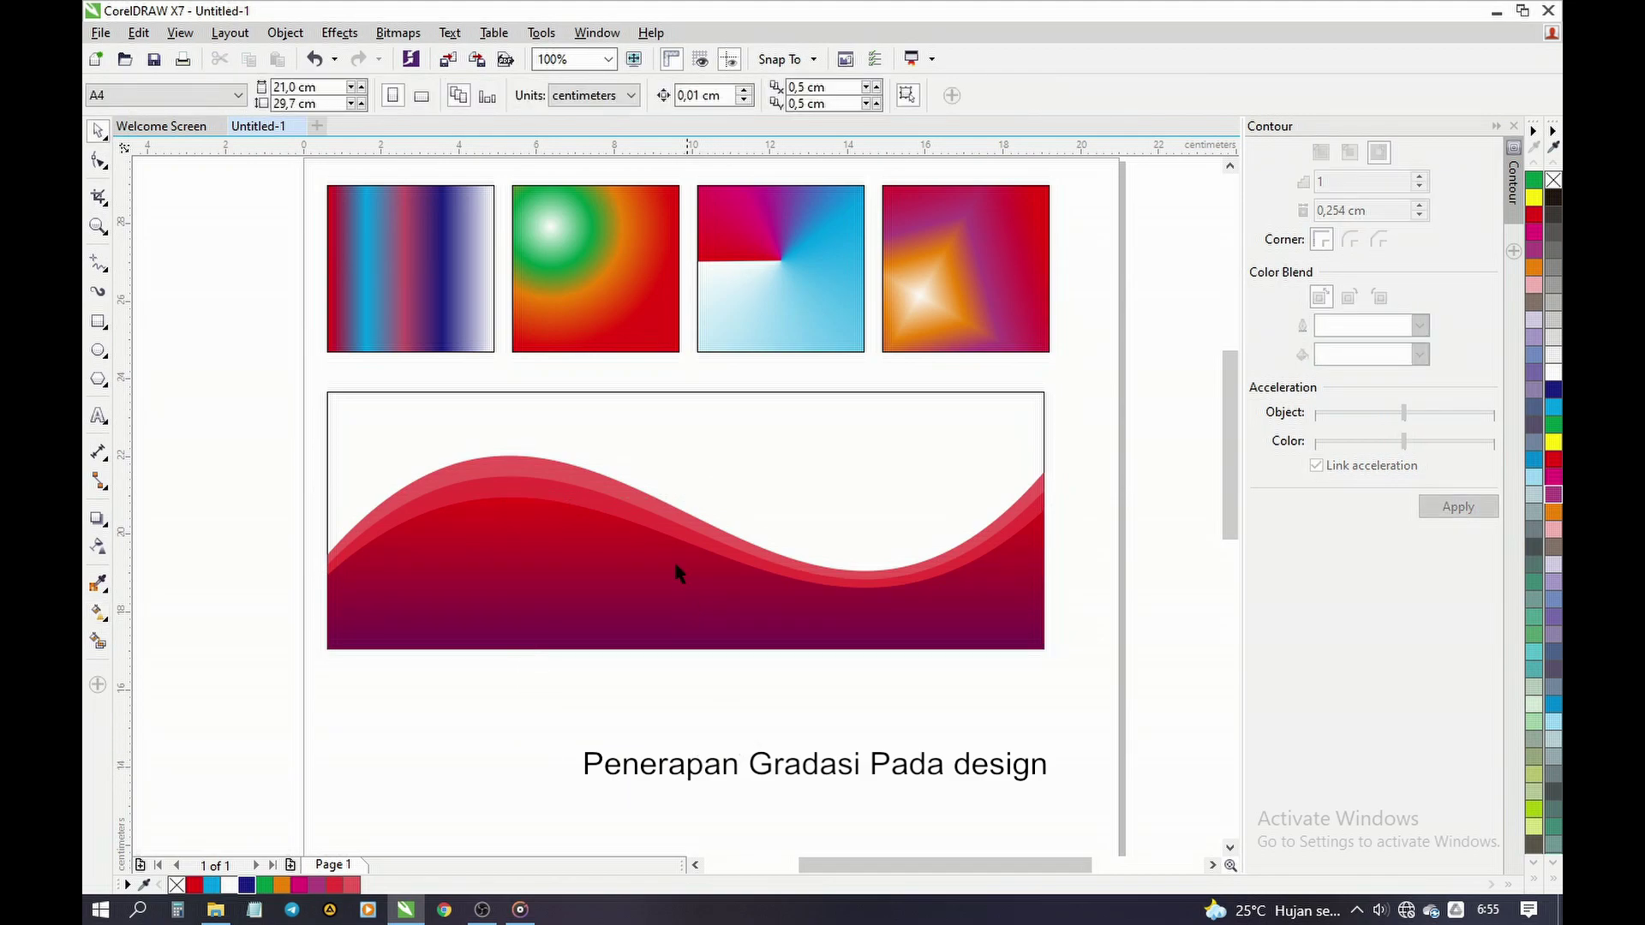
# Step: Apply a vertical linear fountain fill from red at the crest to white at the bottom to the middle wave
pyautogui.click(542, 482)
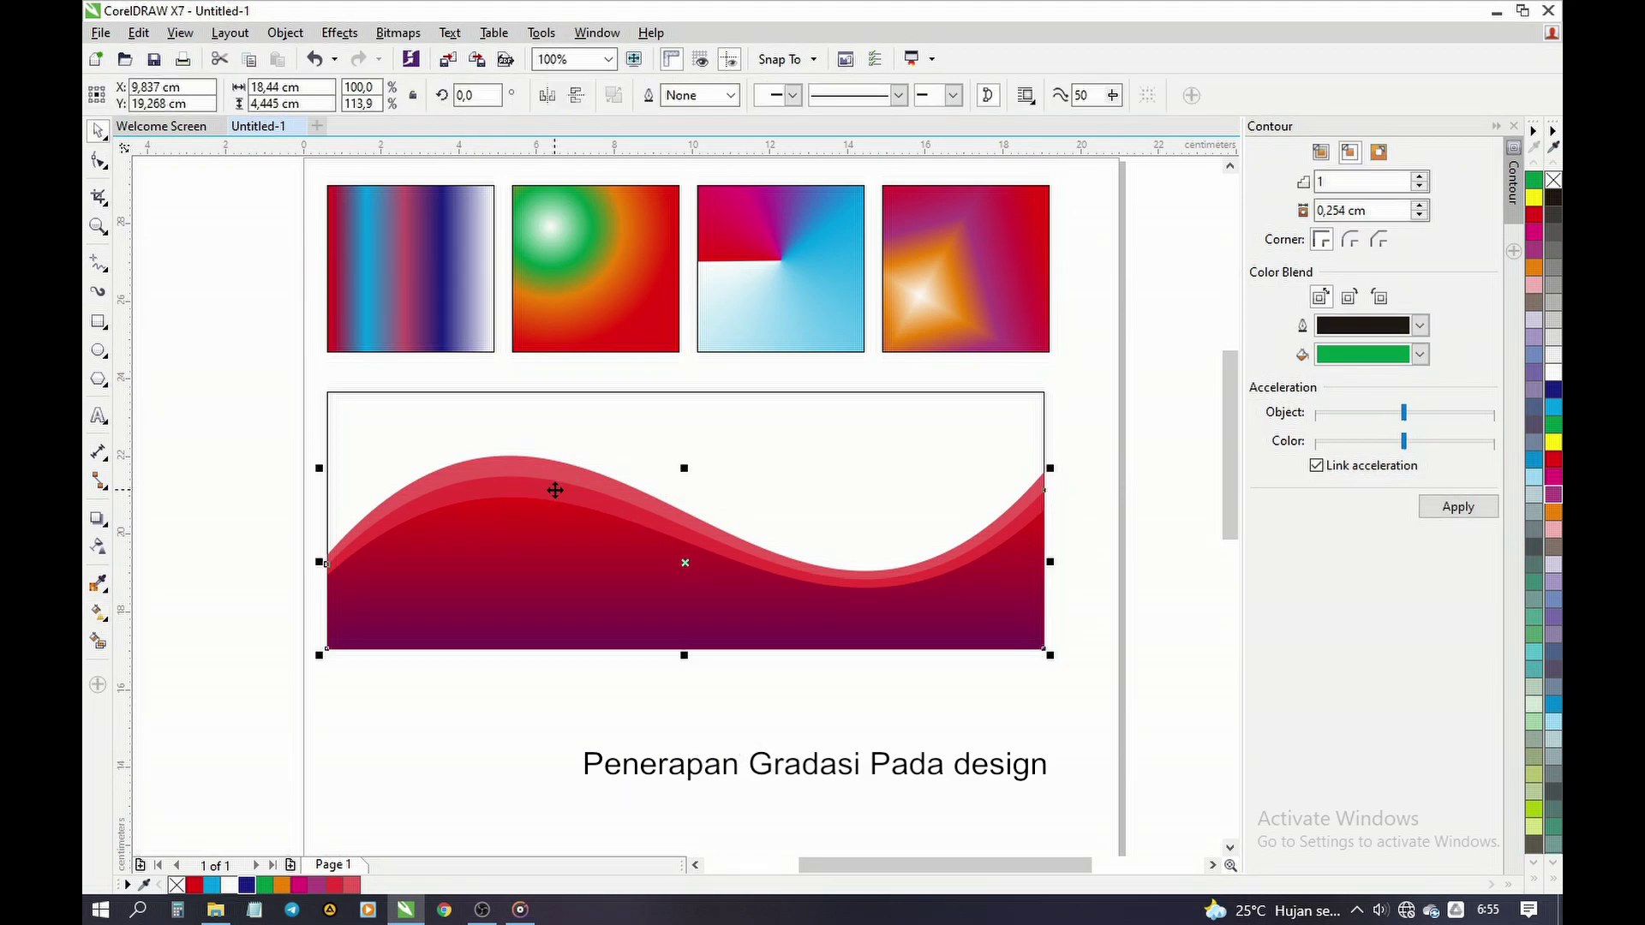
pyautogui.click(98, 613)
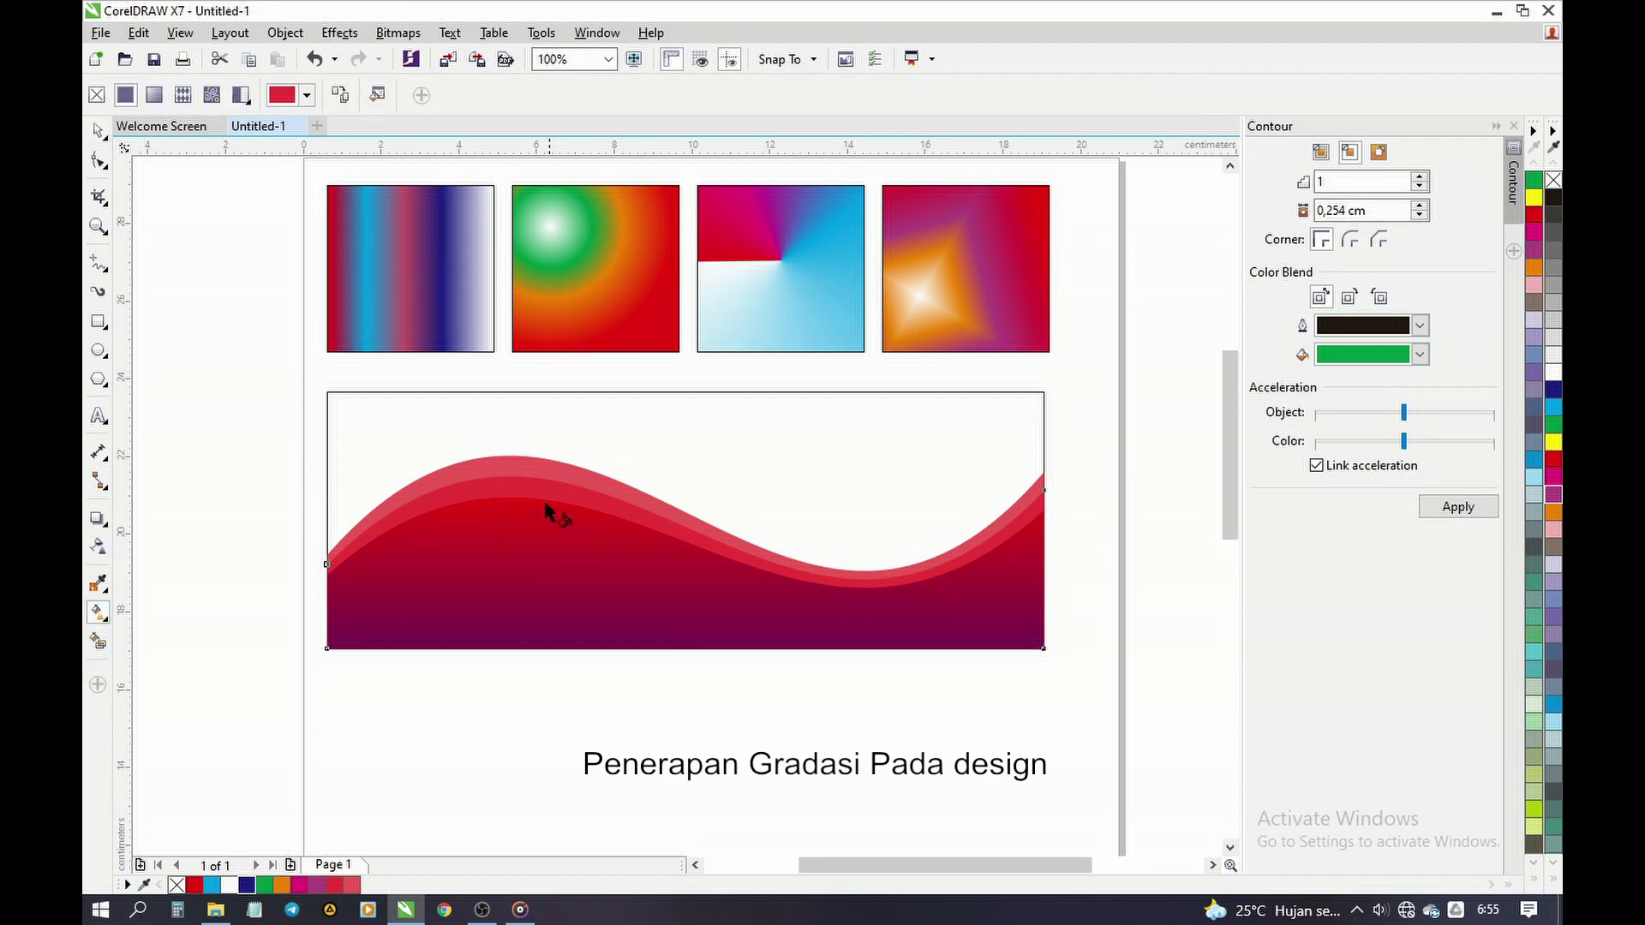
pyautogui.moveTo(523, 477); pyautogui.dragTo(522, 643)
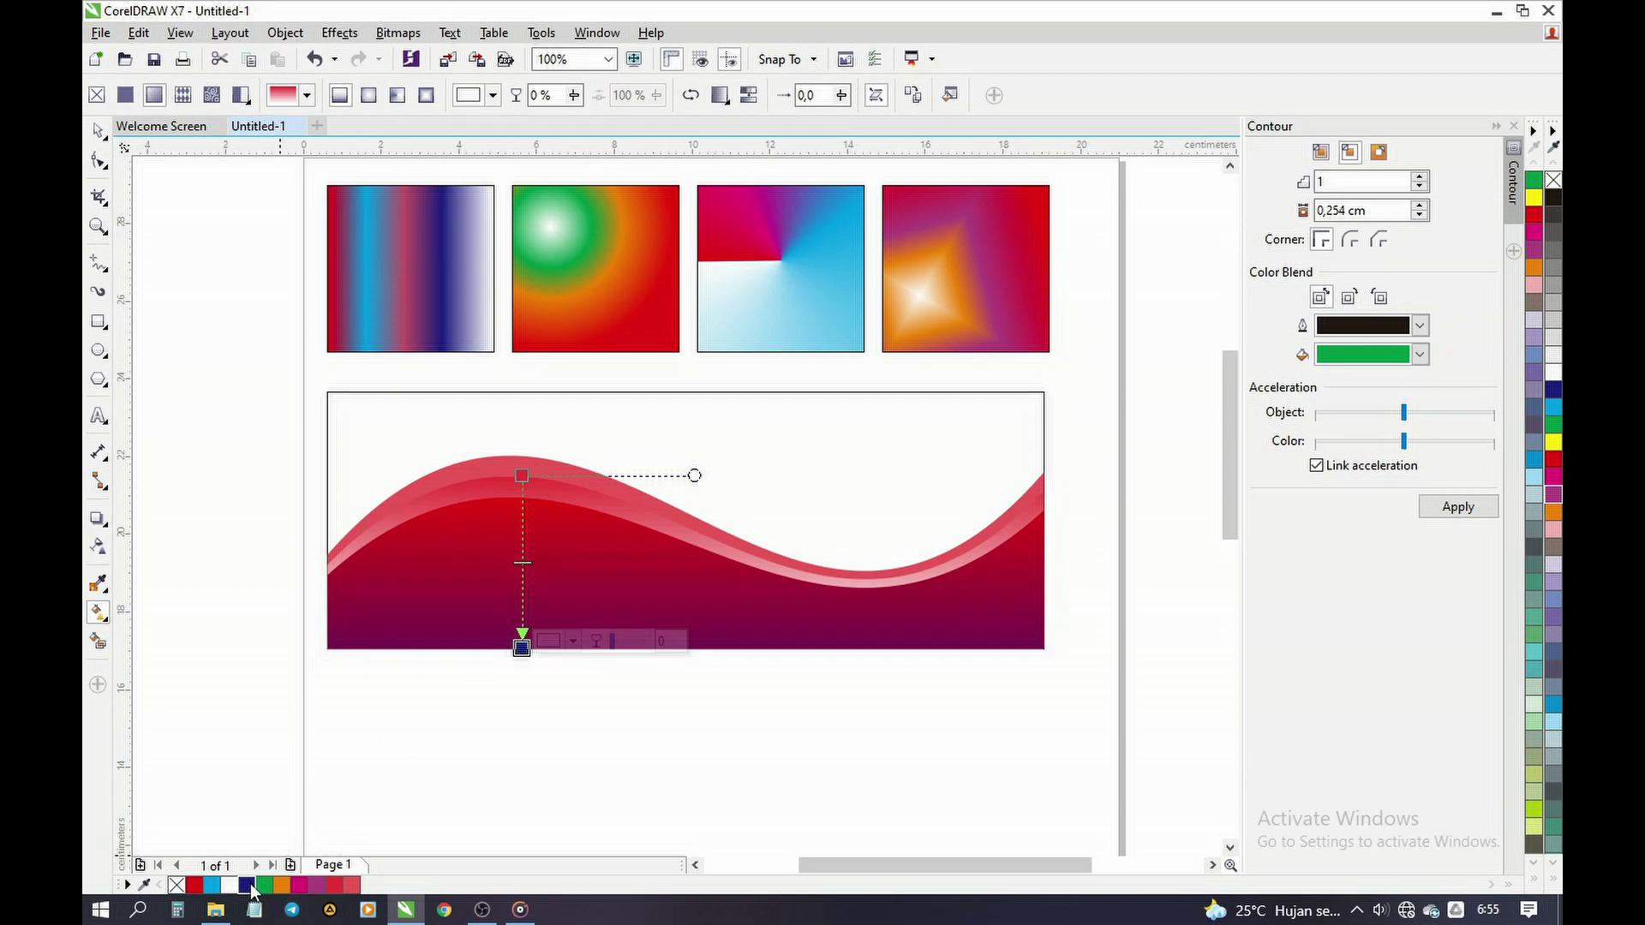
pyautogui.click(248, 886)
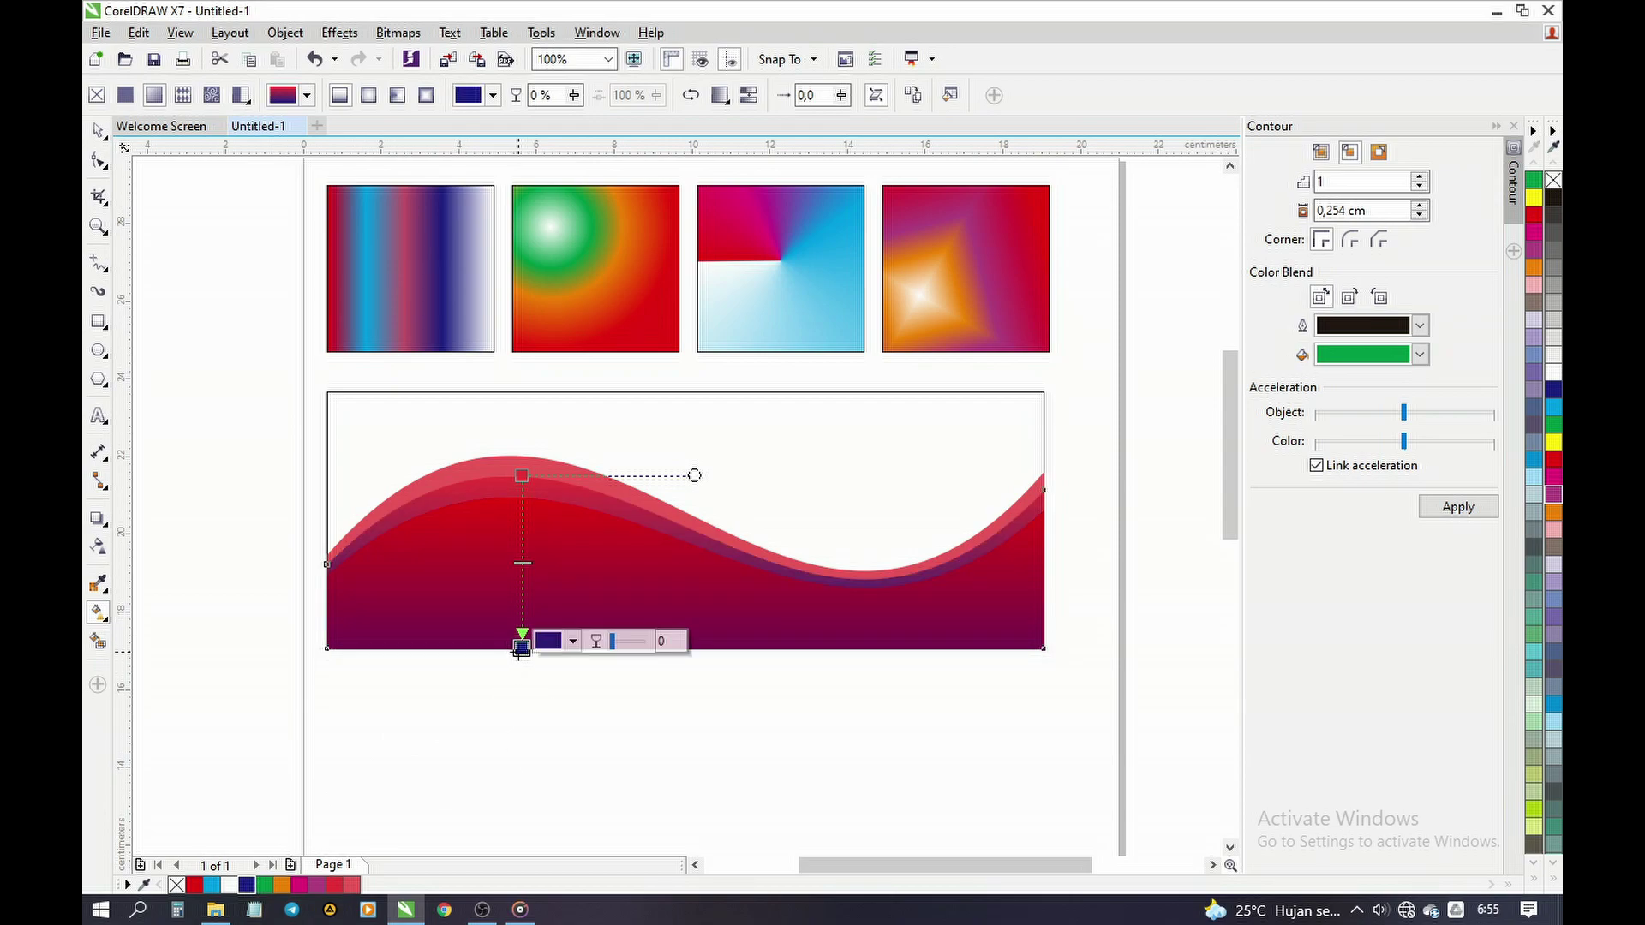
pyautogui.click(229, 886)
pyautogui.press('space')
pyautogui.click(671, 727)
# Step: Apply a slightly slanted linear fountain fill from light red to white to the back wave, ending well below the banner
pyautogui.click(513, 459)
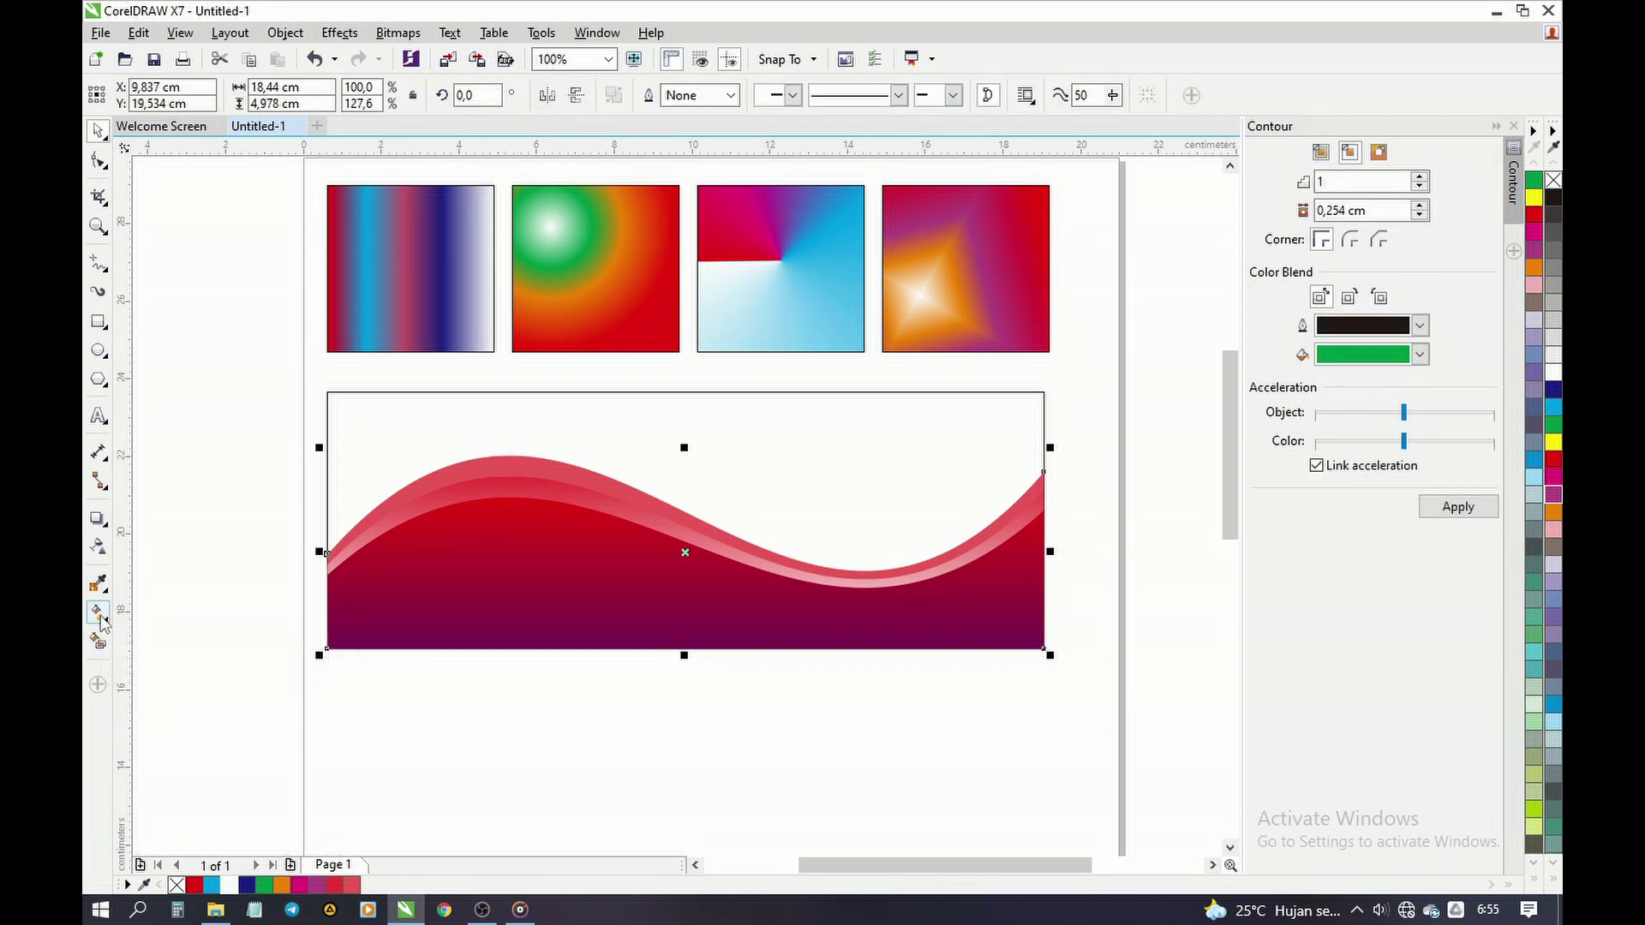
pyautogui.click(98, 613)
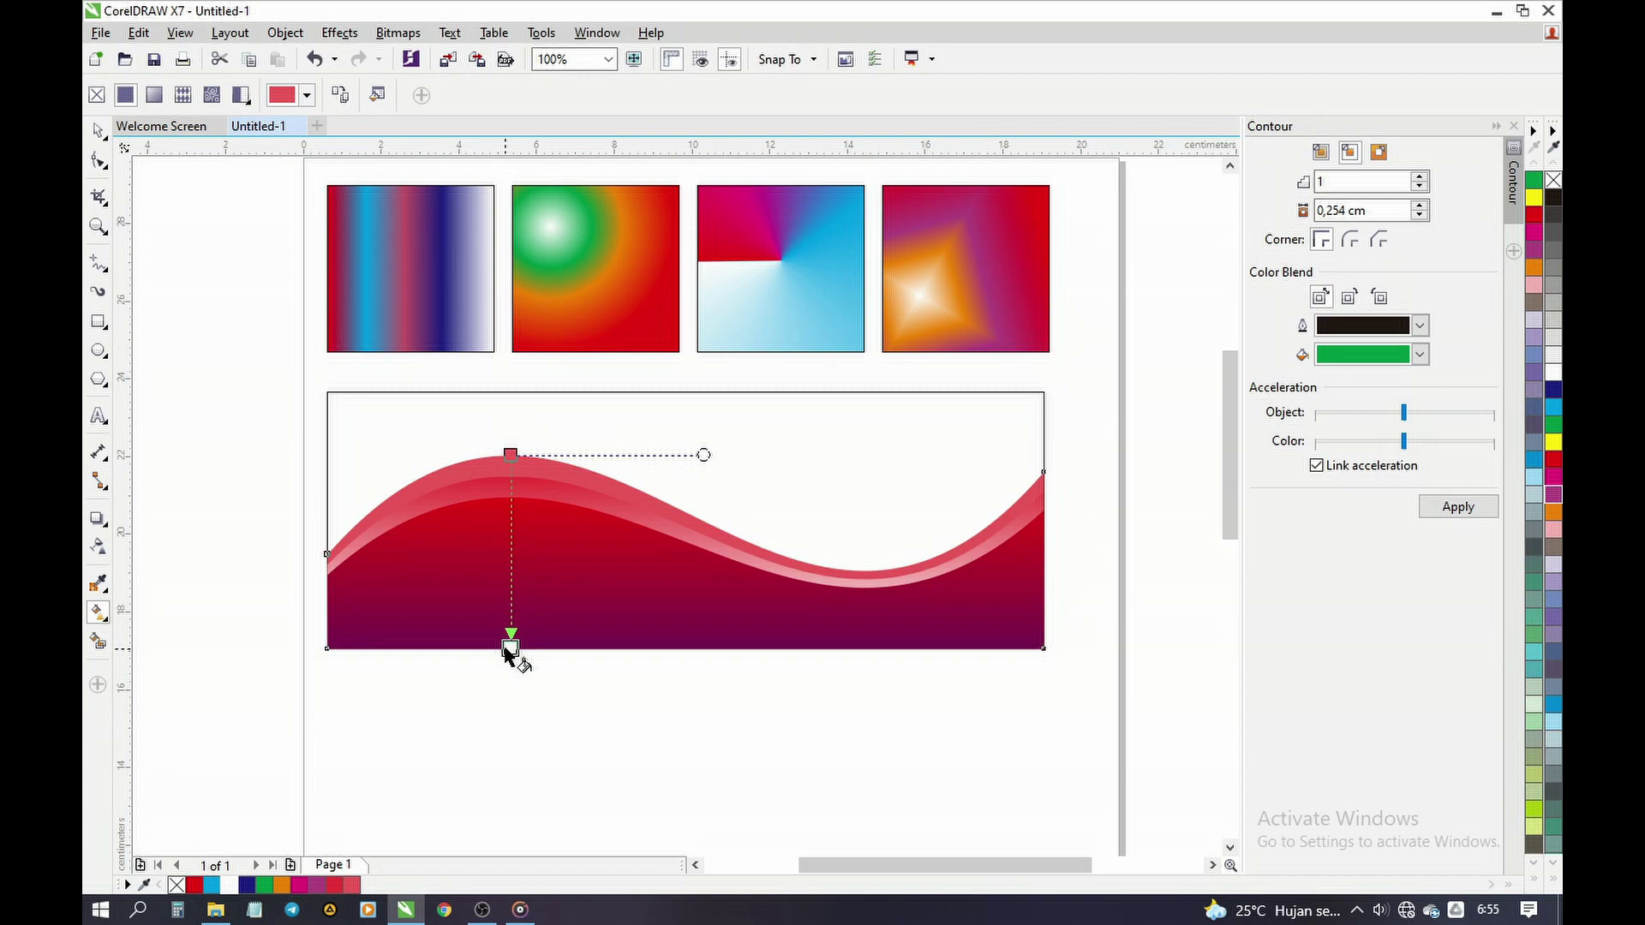
pyautogui.click(507, 650)
pyautogui.moveTo(509, 647); pyautogui.dragTo(580, 771)
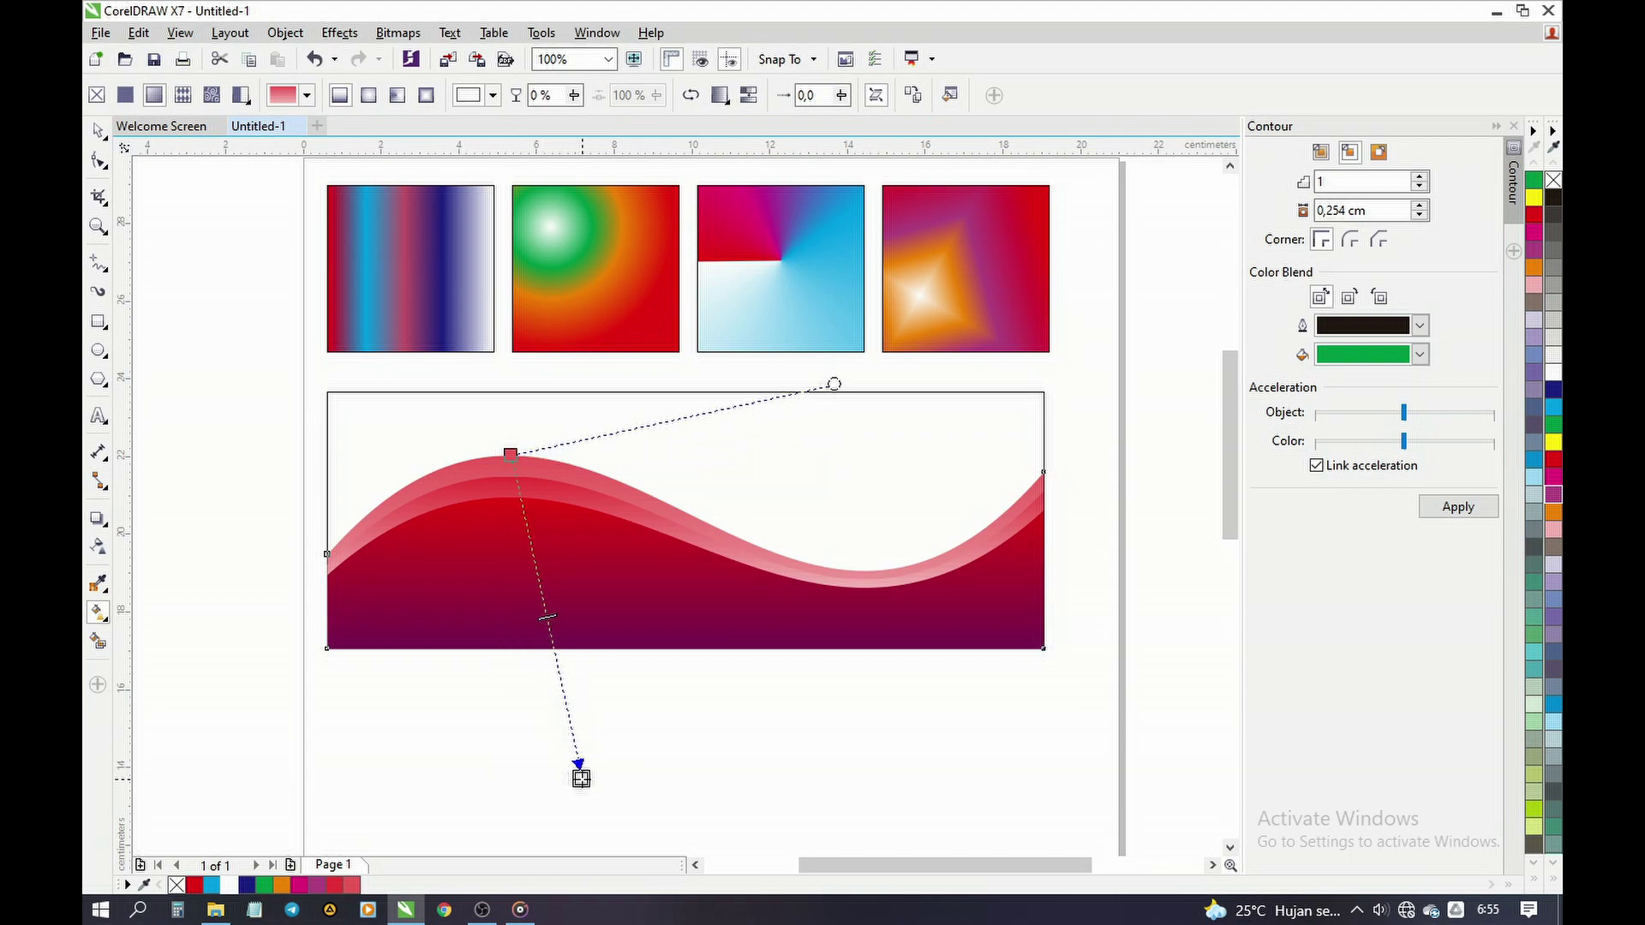
pyautogui.press('space')
pyautogui.click(656, 701)
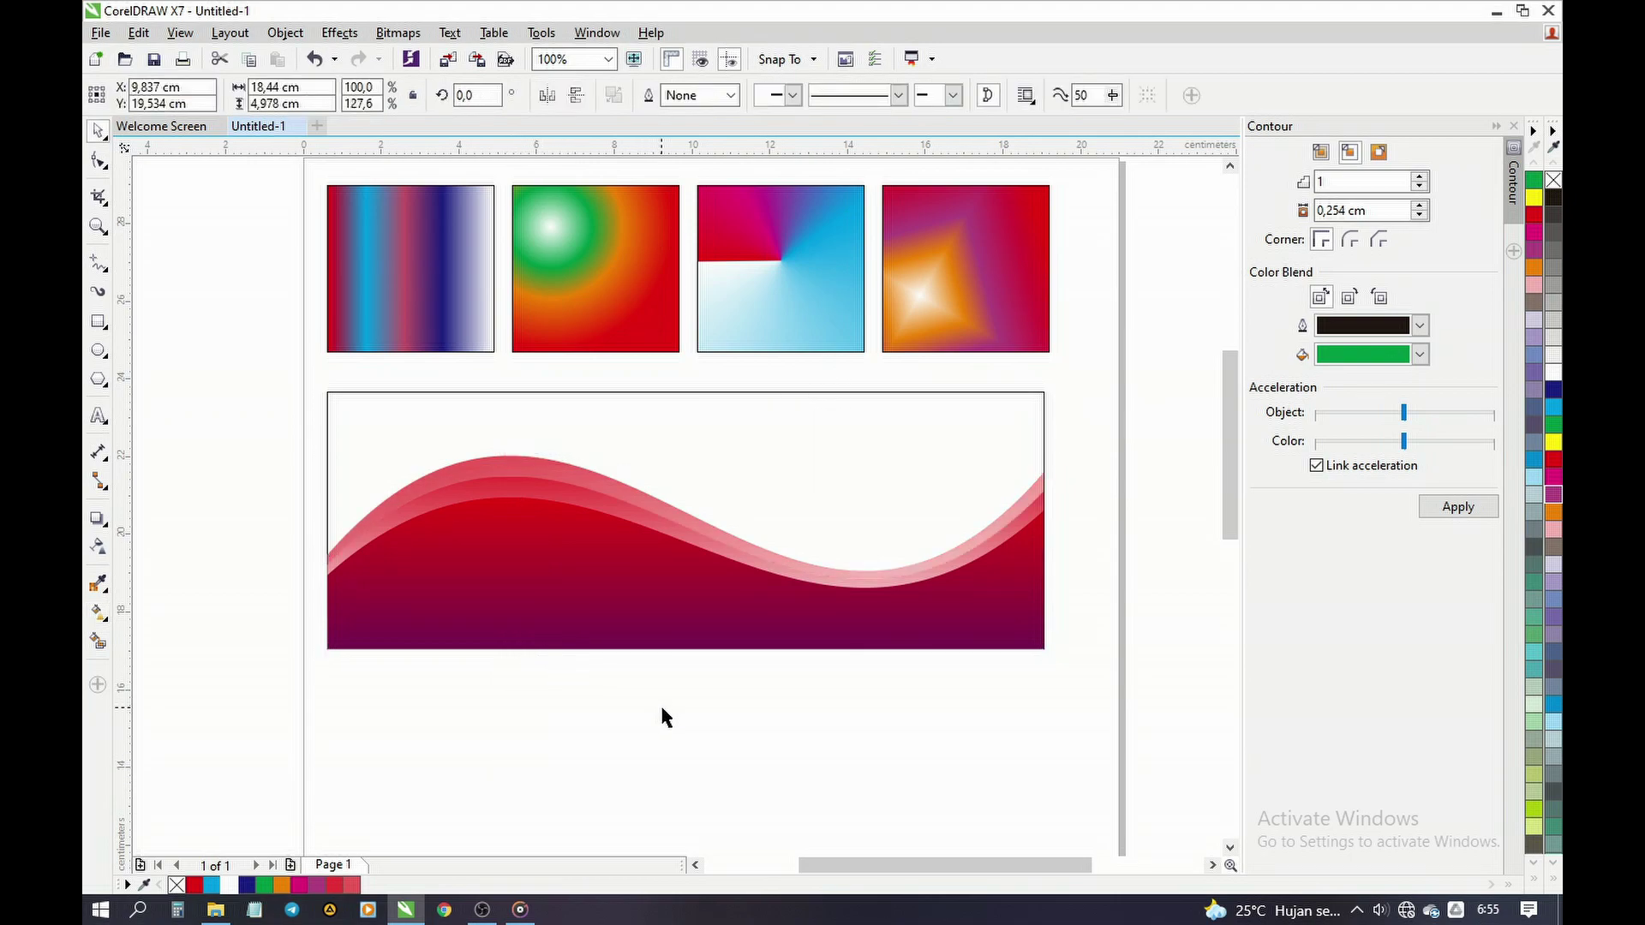
# Step: Fill the banner's background rectangle with 20% Black after trying the neighbouring grey shades
pyautogui.click(877, 416)
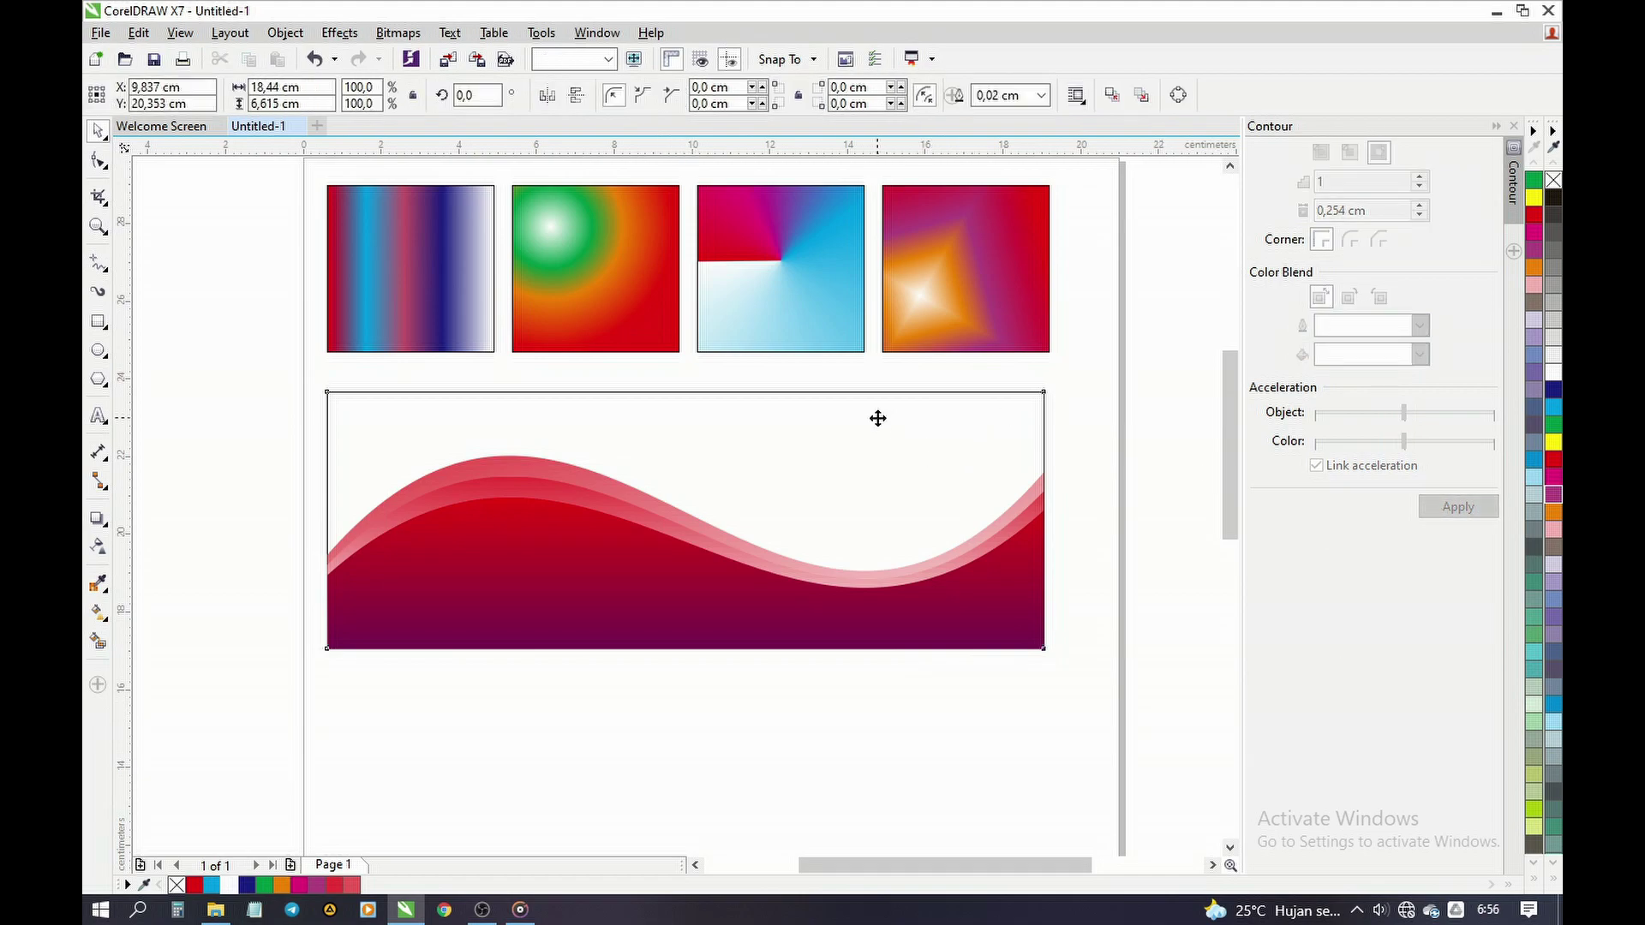
pyautogui.click(1553, 339)
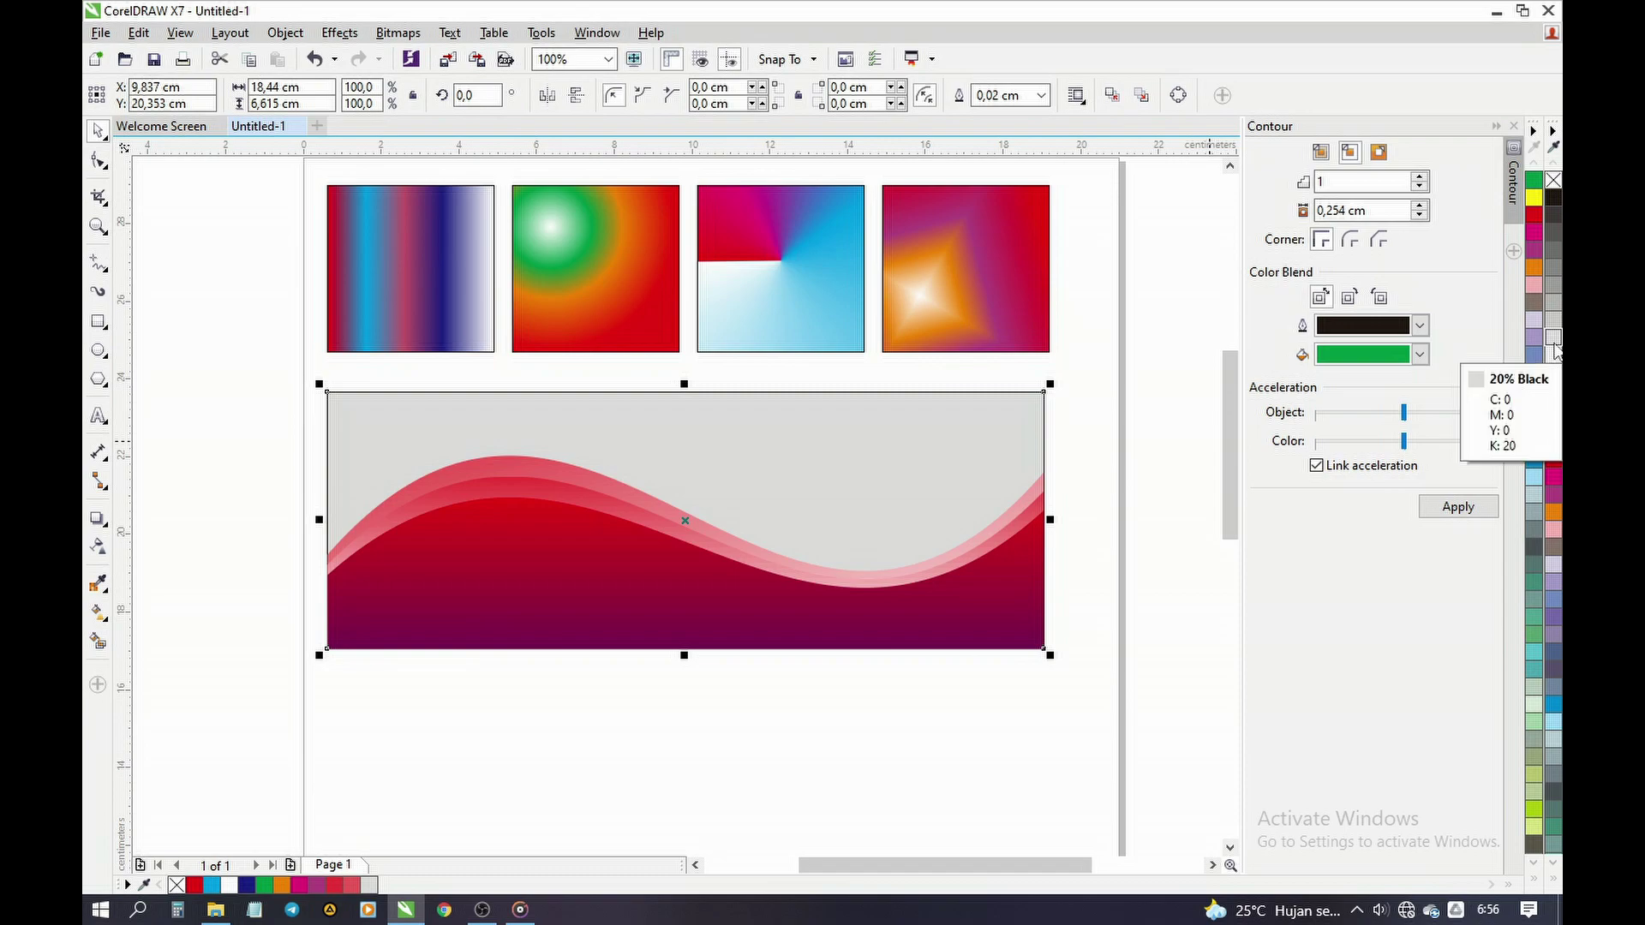
pyautogui.click(1554, 337)
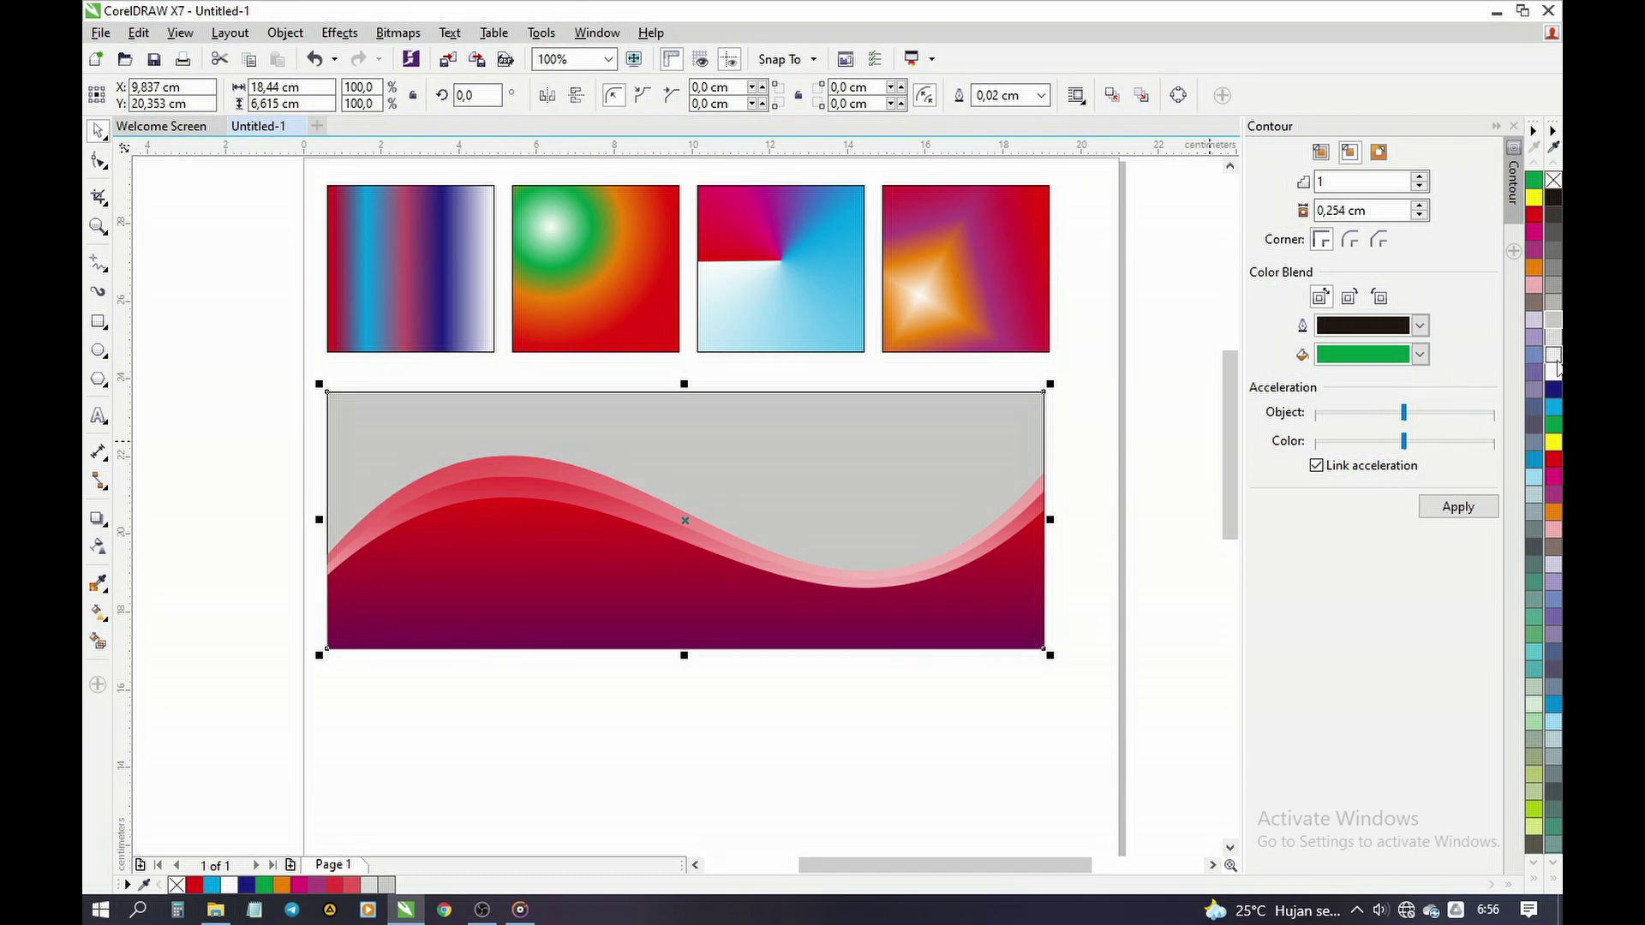
pyautogui.click(1554, 356)
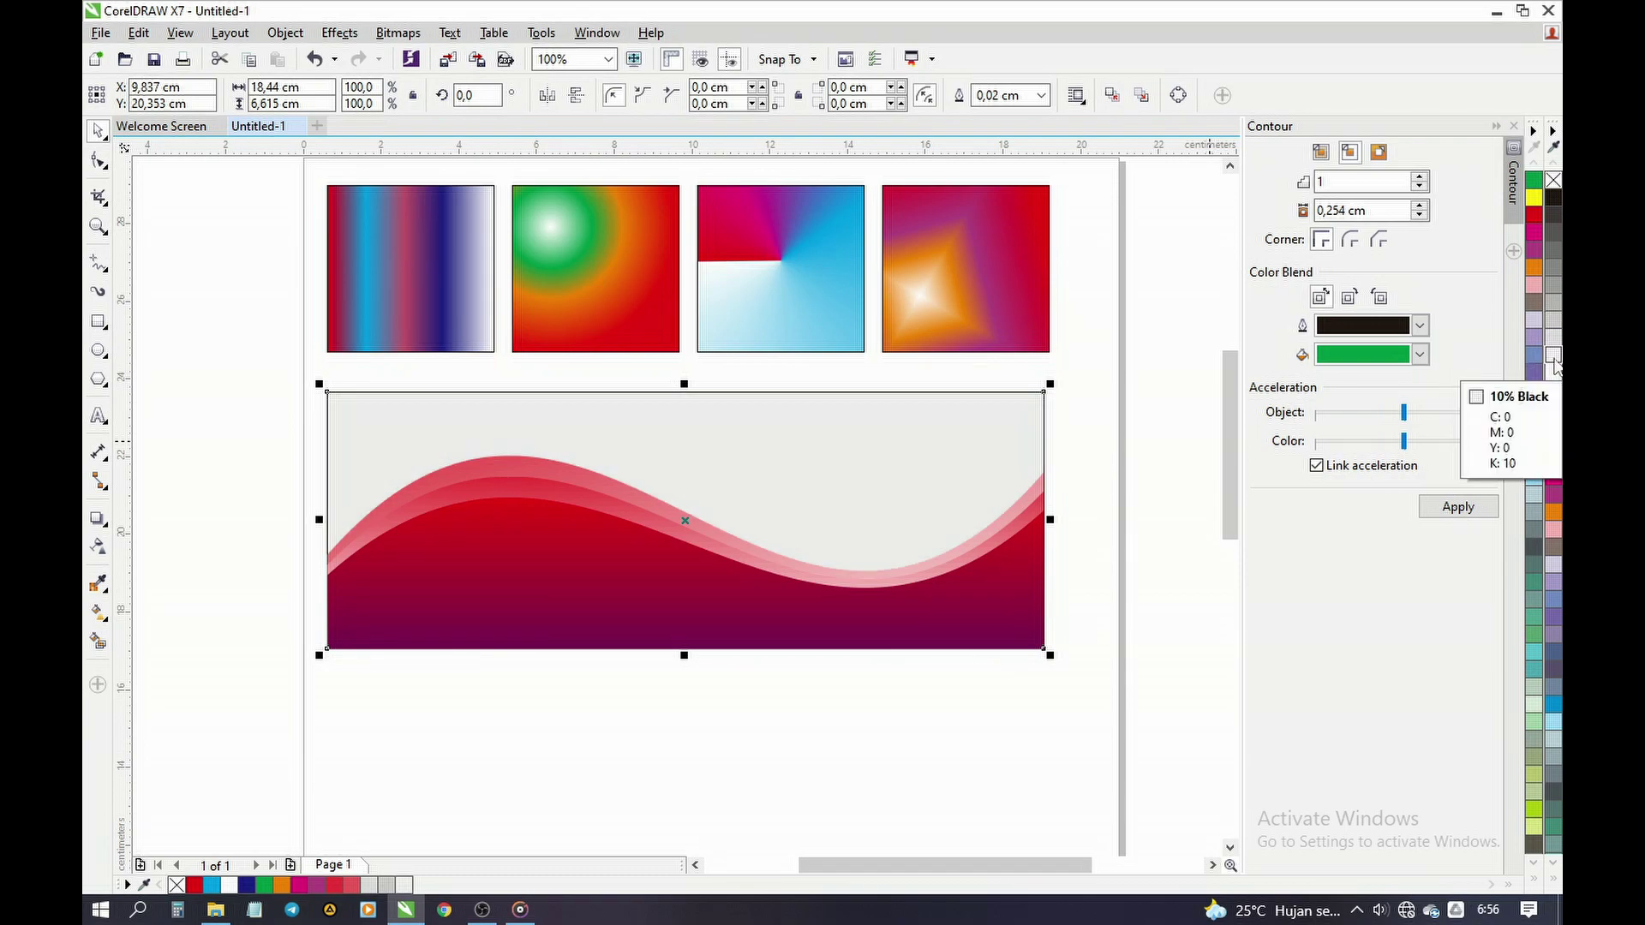
pyautogui.click(1554, 344)
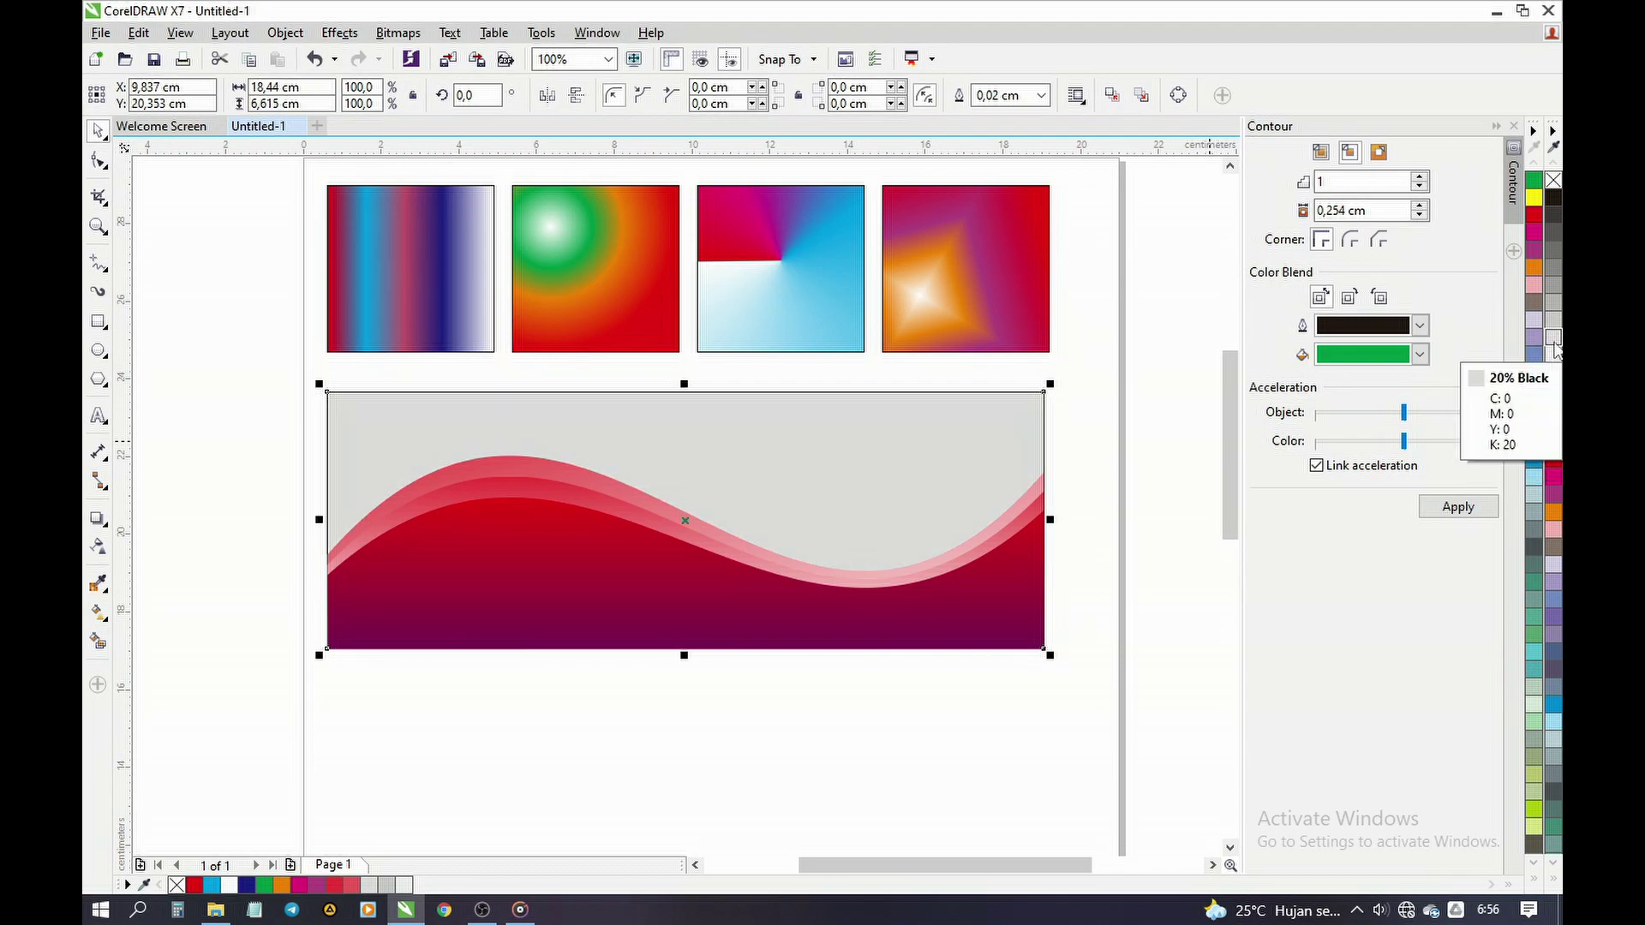
# Step: Apply a slanted linear fountain fill to the banner background, running from light grey at its upper edge to white at its lower edge
pyautogui.click(96, 615)
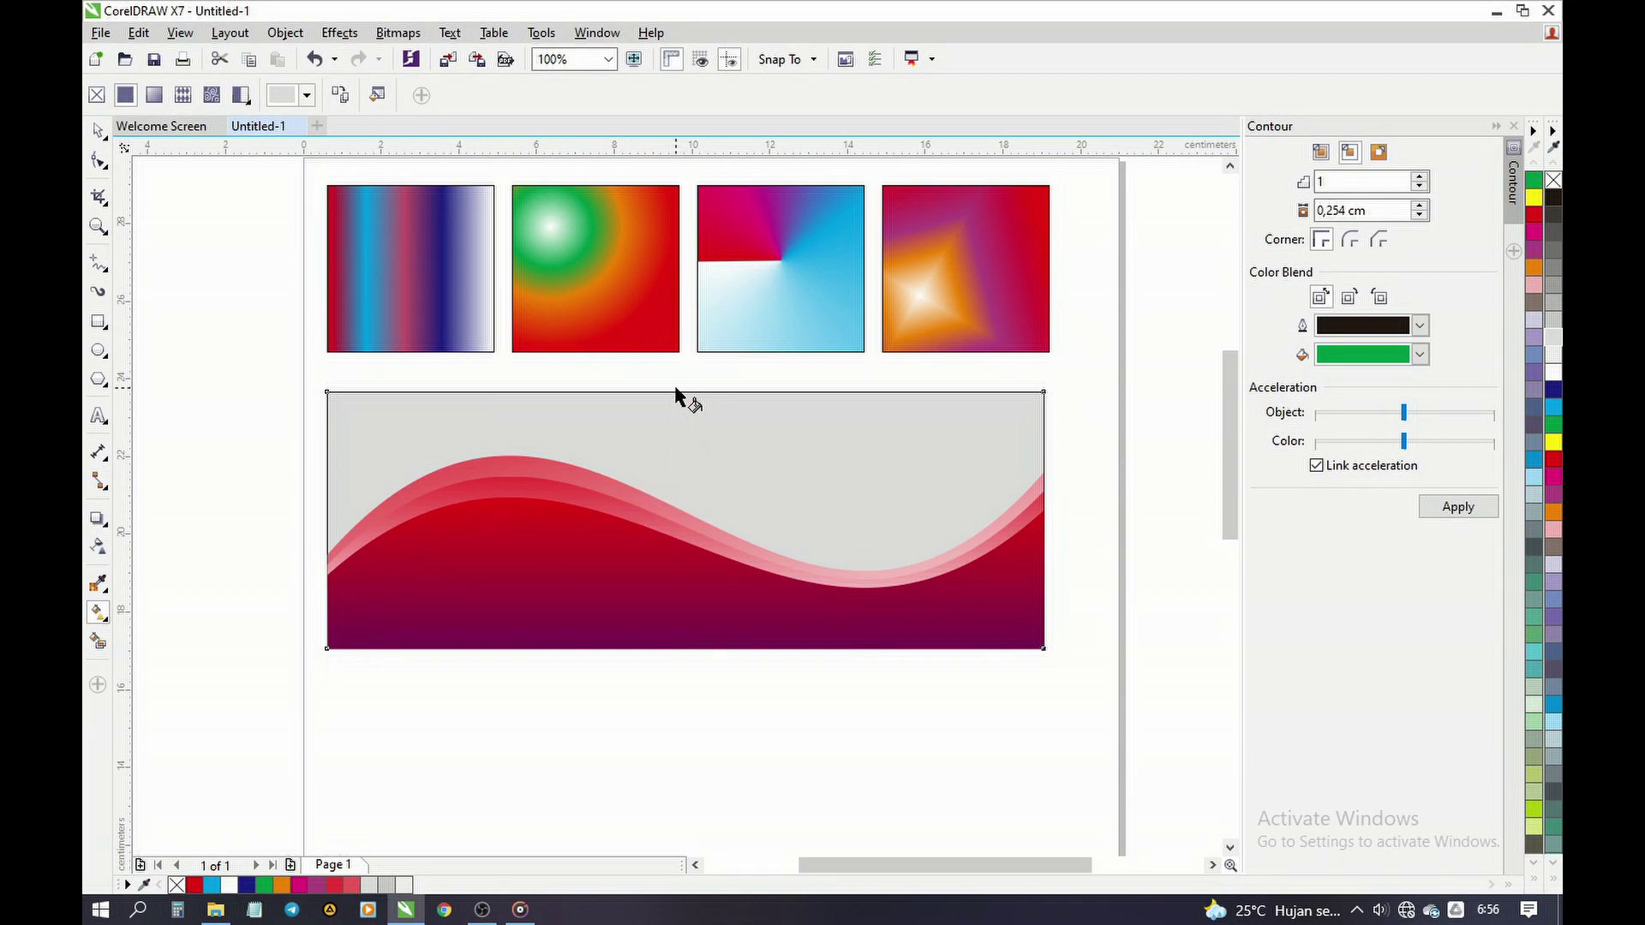
pyautogui.moveTo(674, 392); pyautogui.dragTo(674, 648)
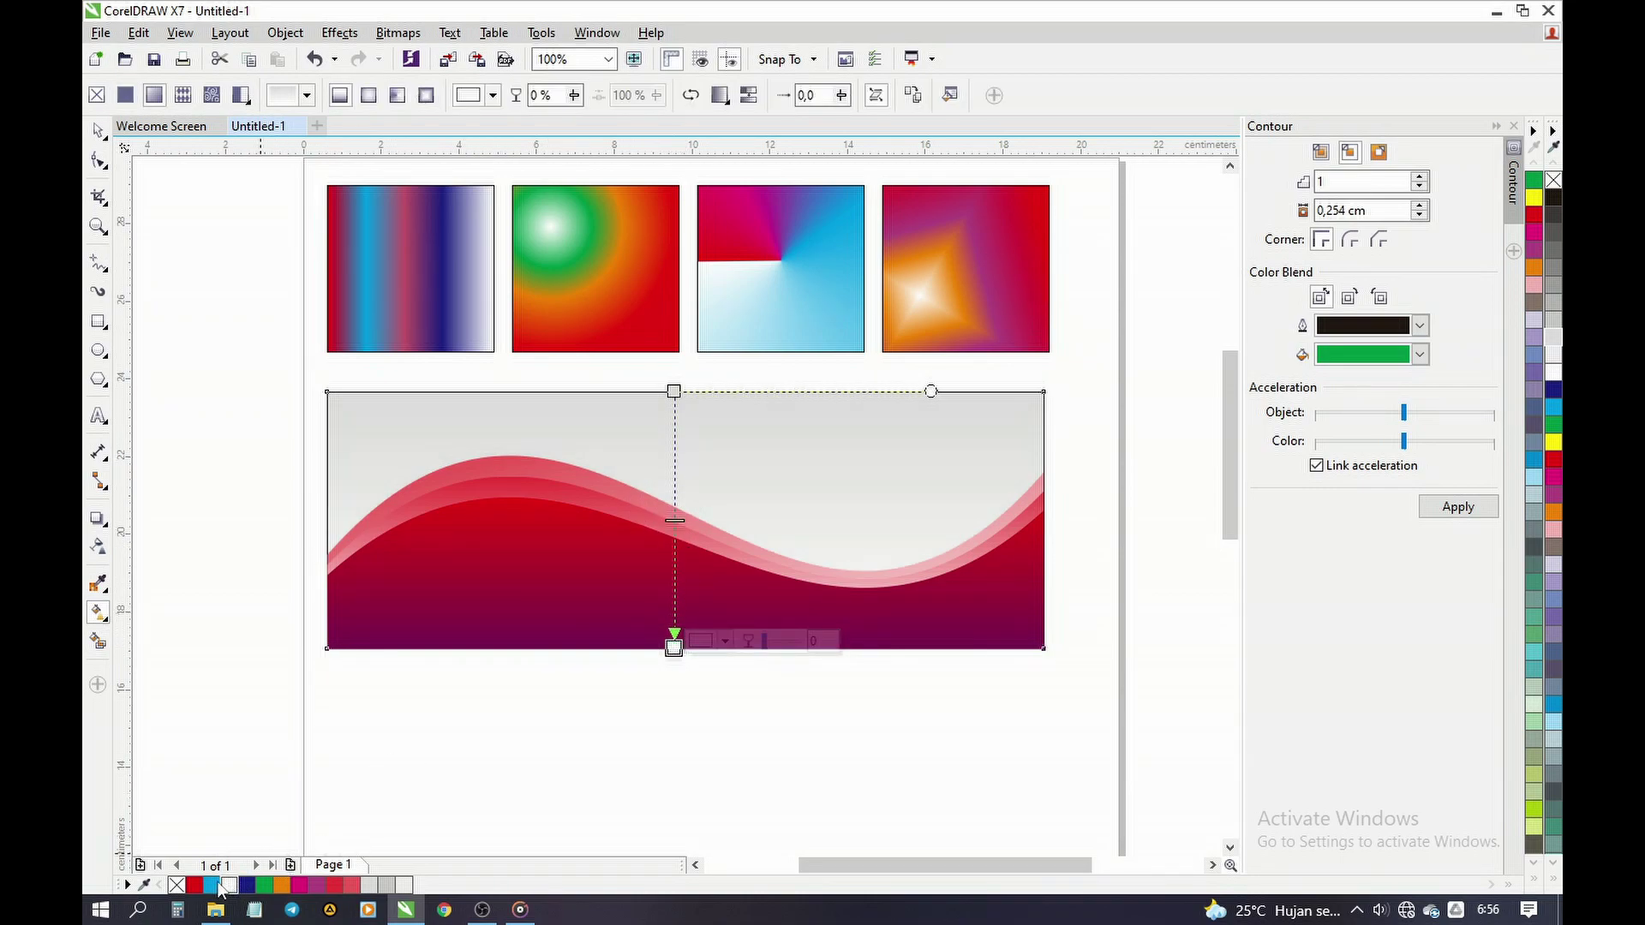
pyautogui.moveTo(674, 649); pyautogui.dragTo(813, 656)
# Step: Darken the background gradient's starting grey, place its start above the banner and shift its white end inward near the lower edge
pyautogui.click(674, 392)
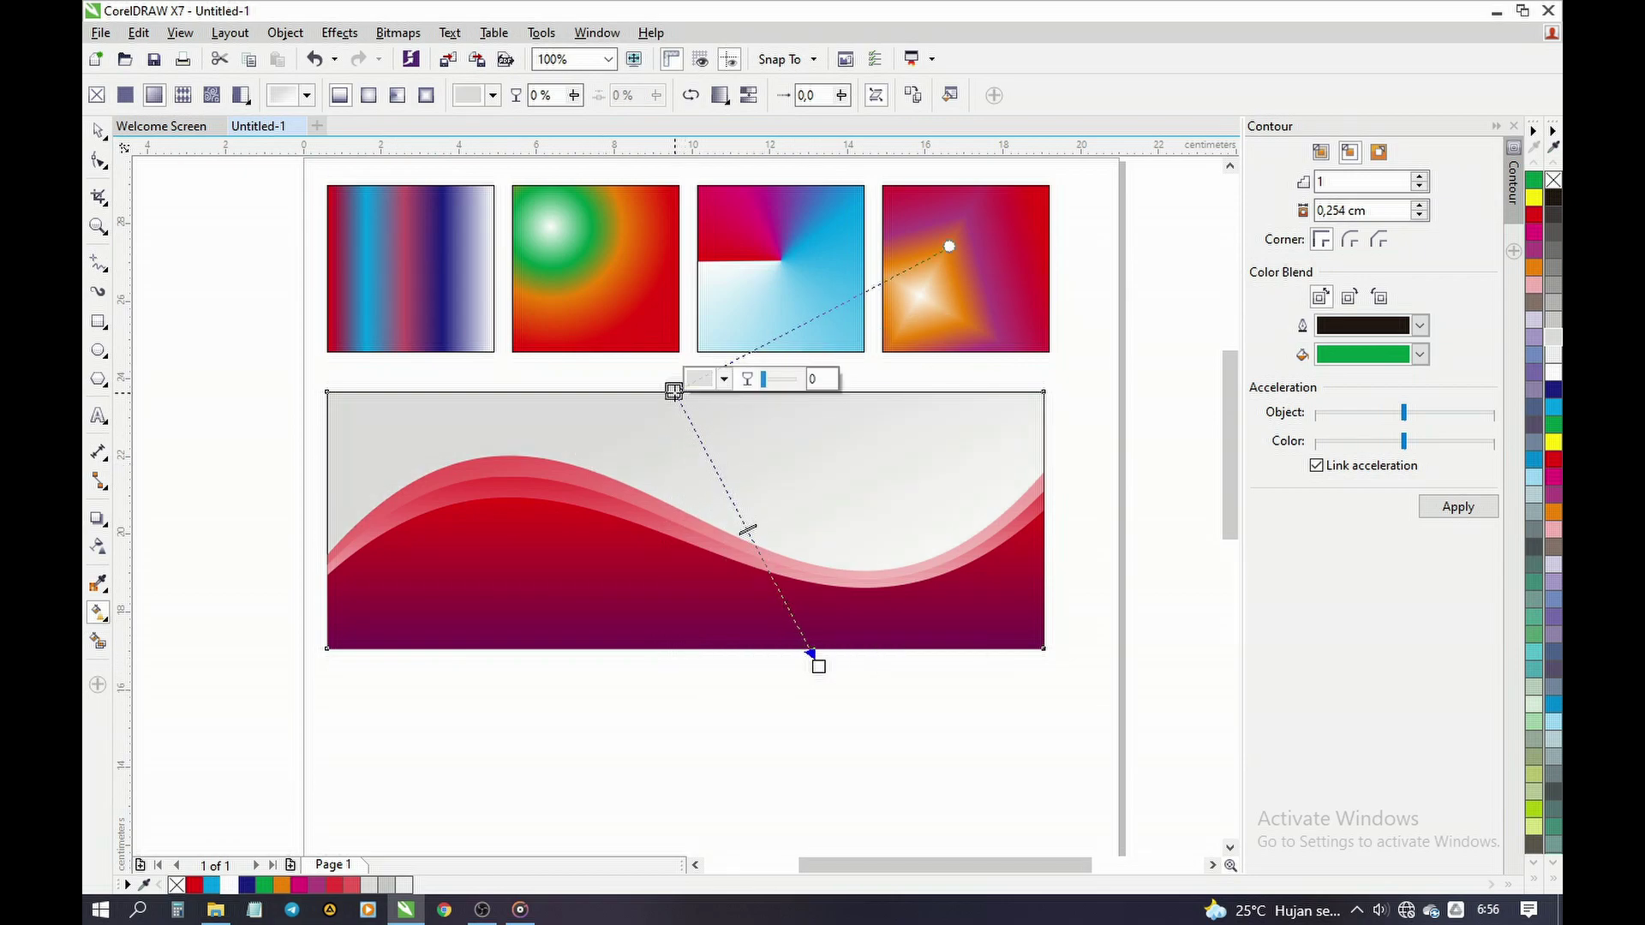
pyautogui.click(1553, 320)
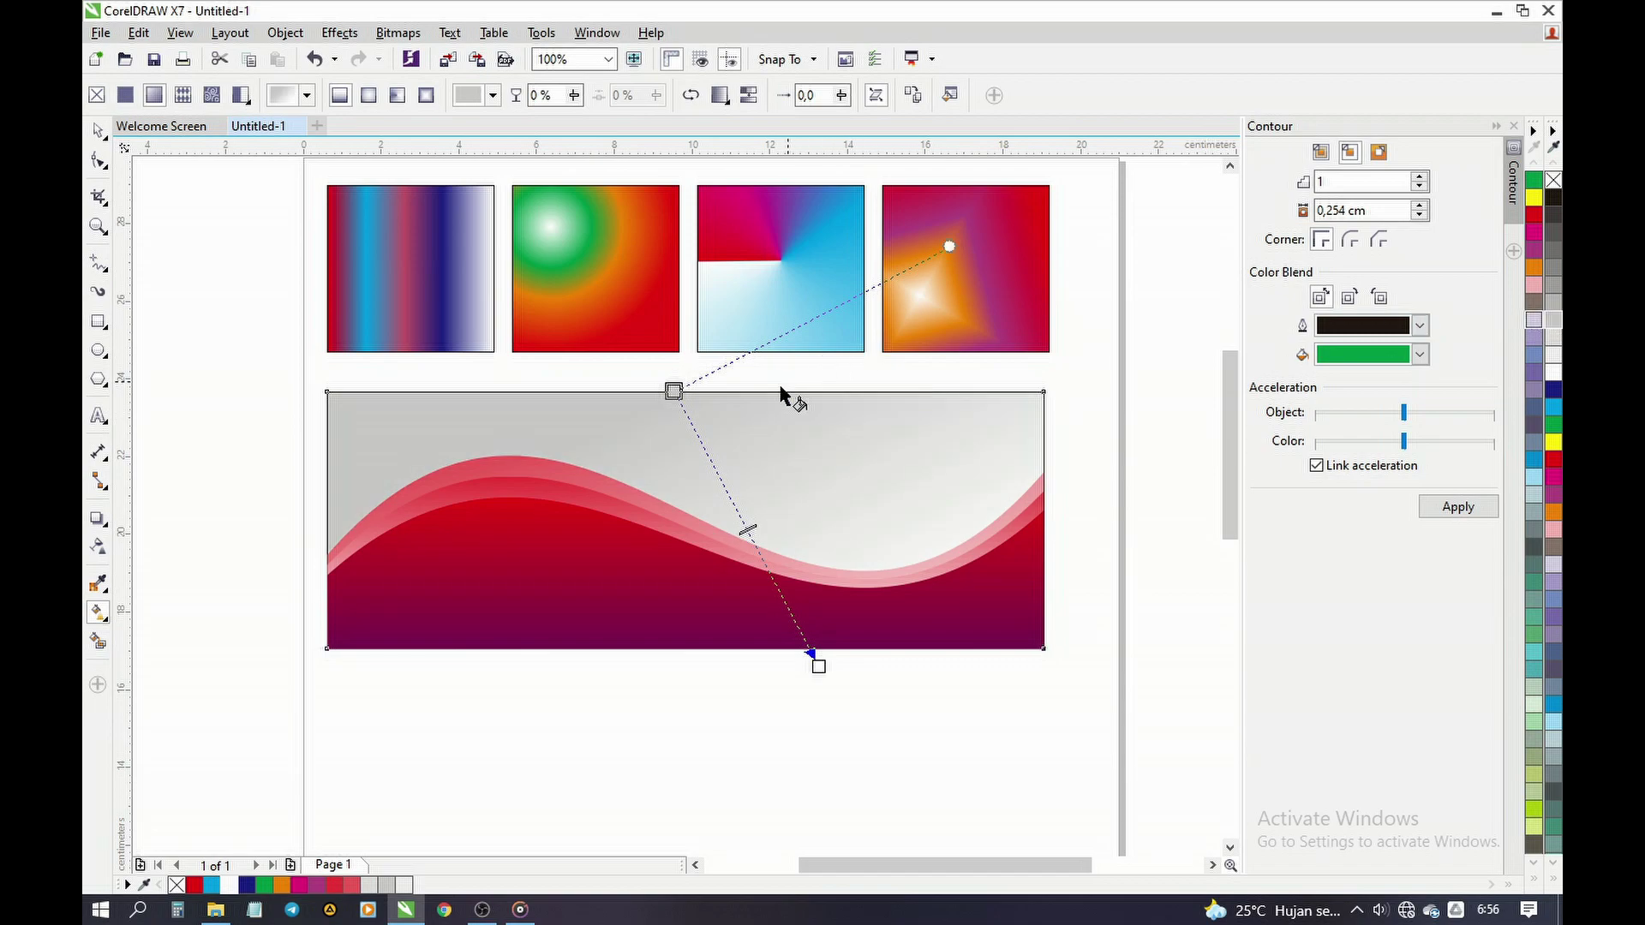
pyautogui.moveTo(669, 391); pyautogui.dragTo(659, 350)
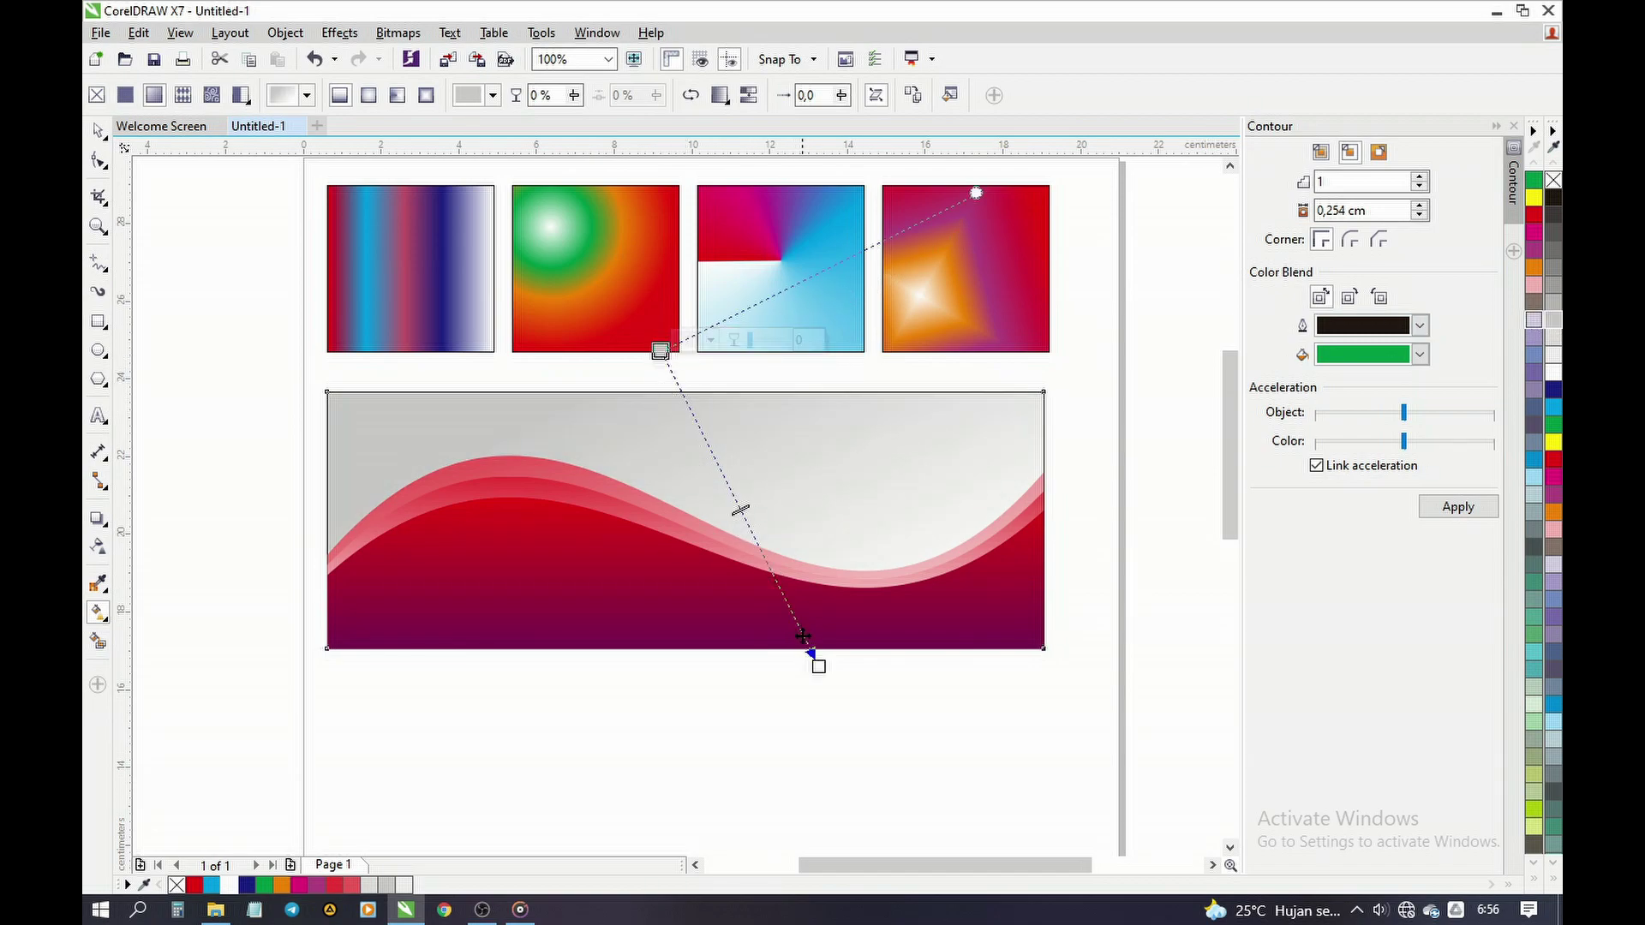
pyautogui.moveTo(817, 667); pyautogui.dragTo(746, 638)
pyautogui.press('space')
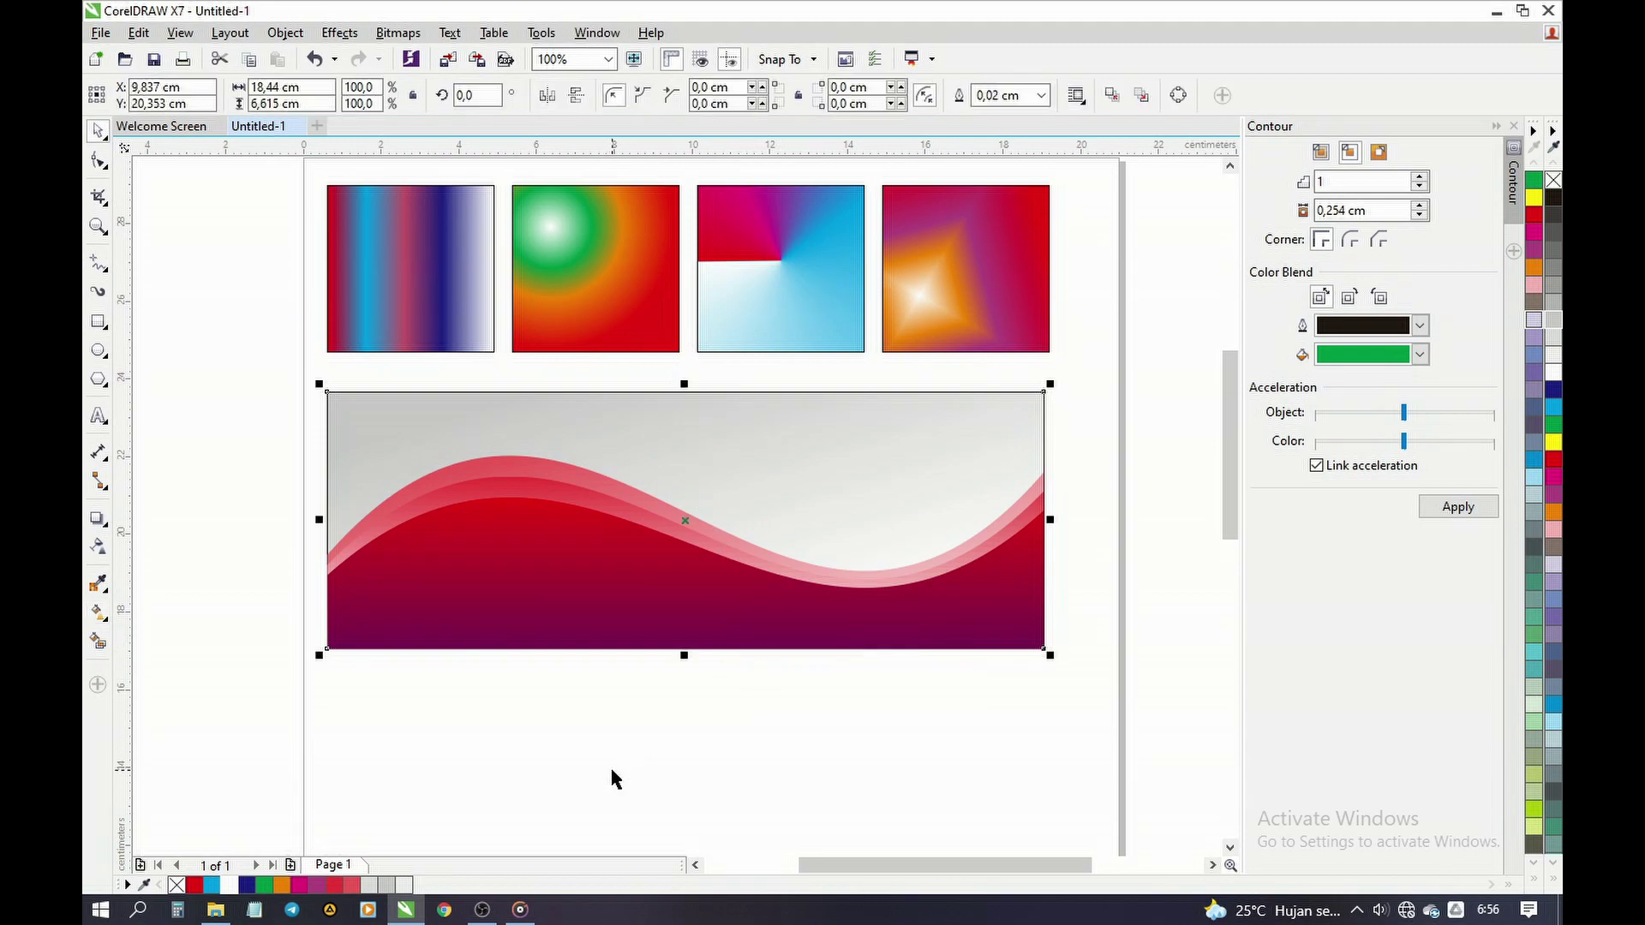
pyautogui.click(614, 778)
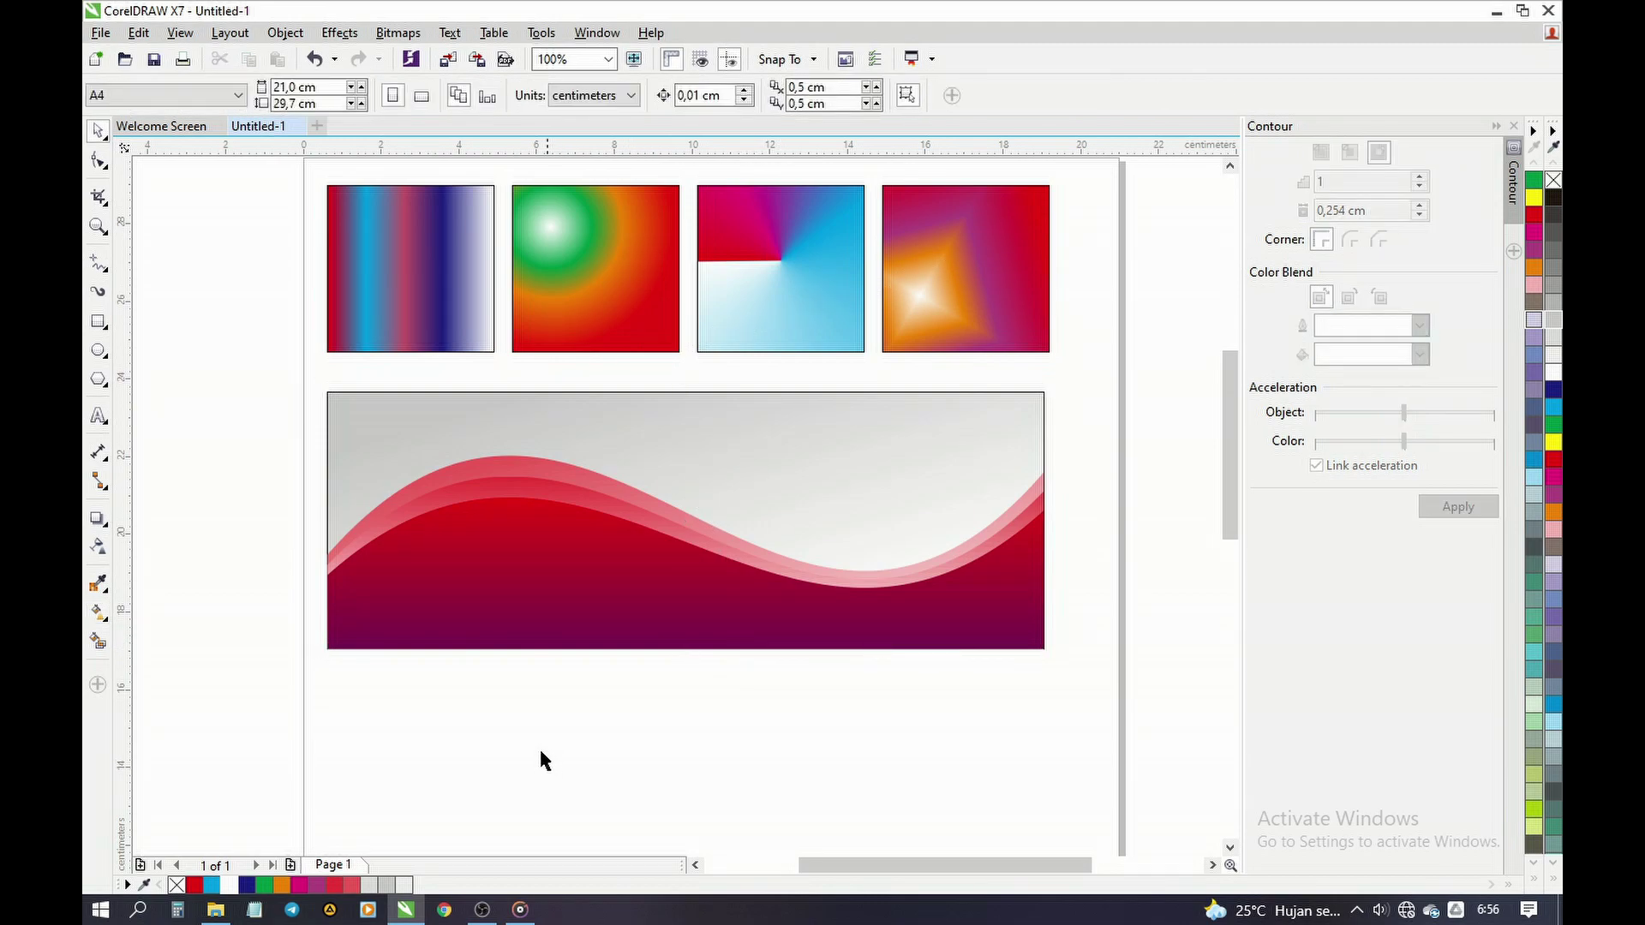
# Step: Try a solid orange fill on the banner background and undo it
pyautogui.scroll(-1, 549, 754)
pyautogui.scroll(1, 604, 690)
pyautogui.click(711, 531)
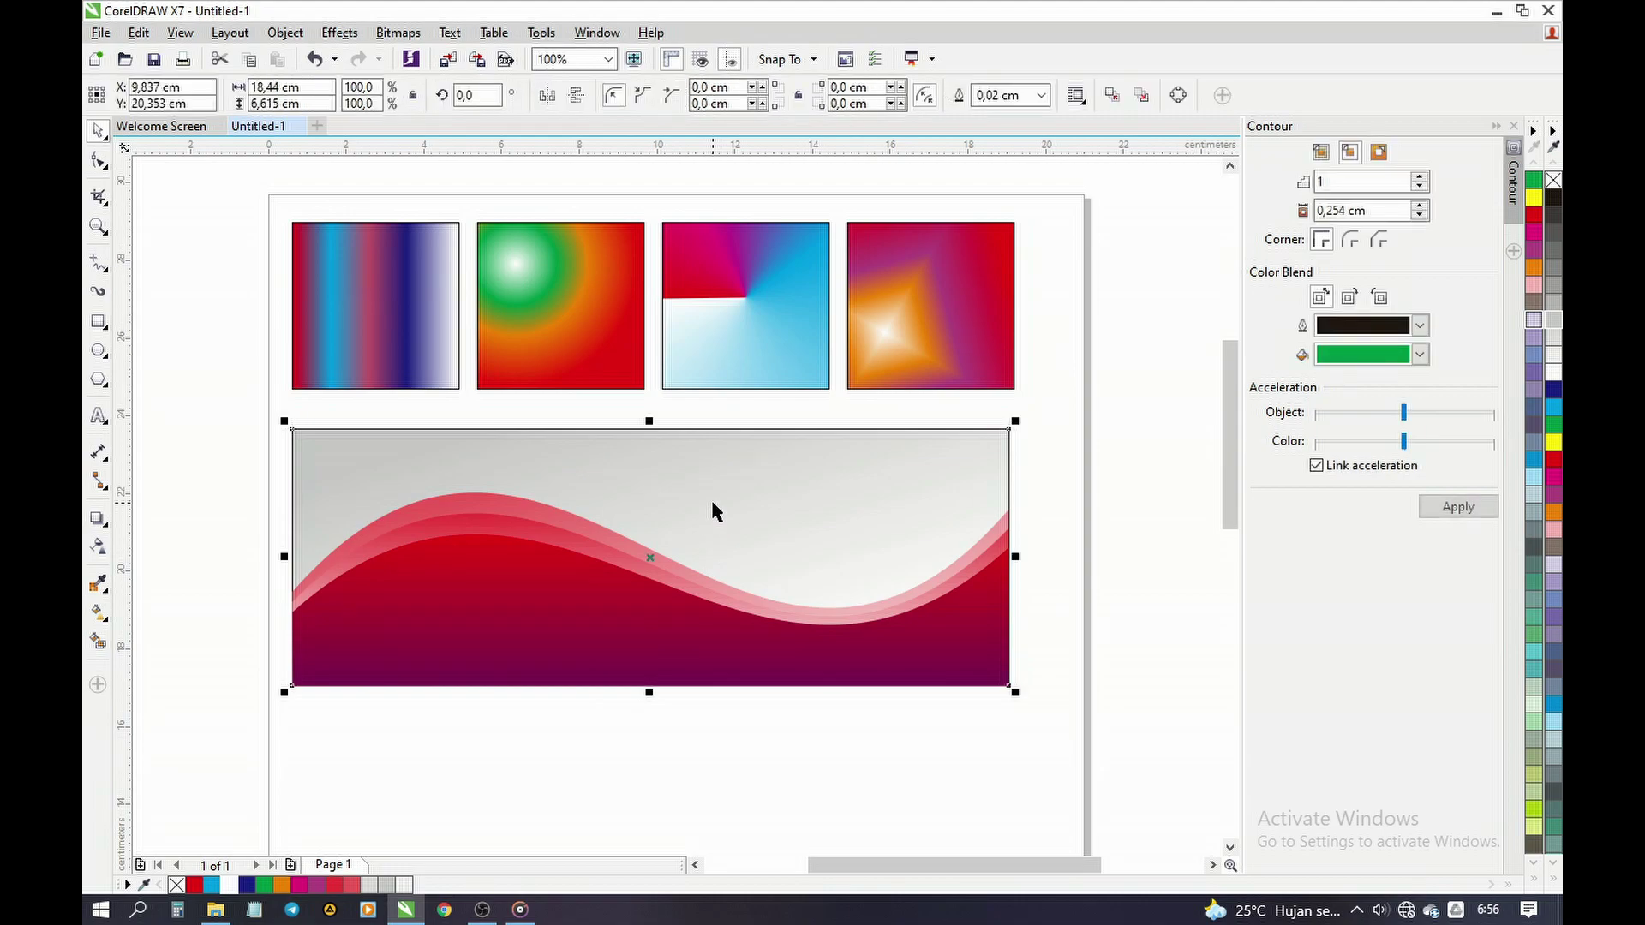
pyautogui.click(1554, 514)
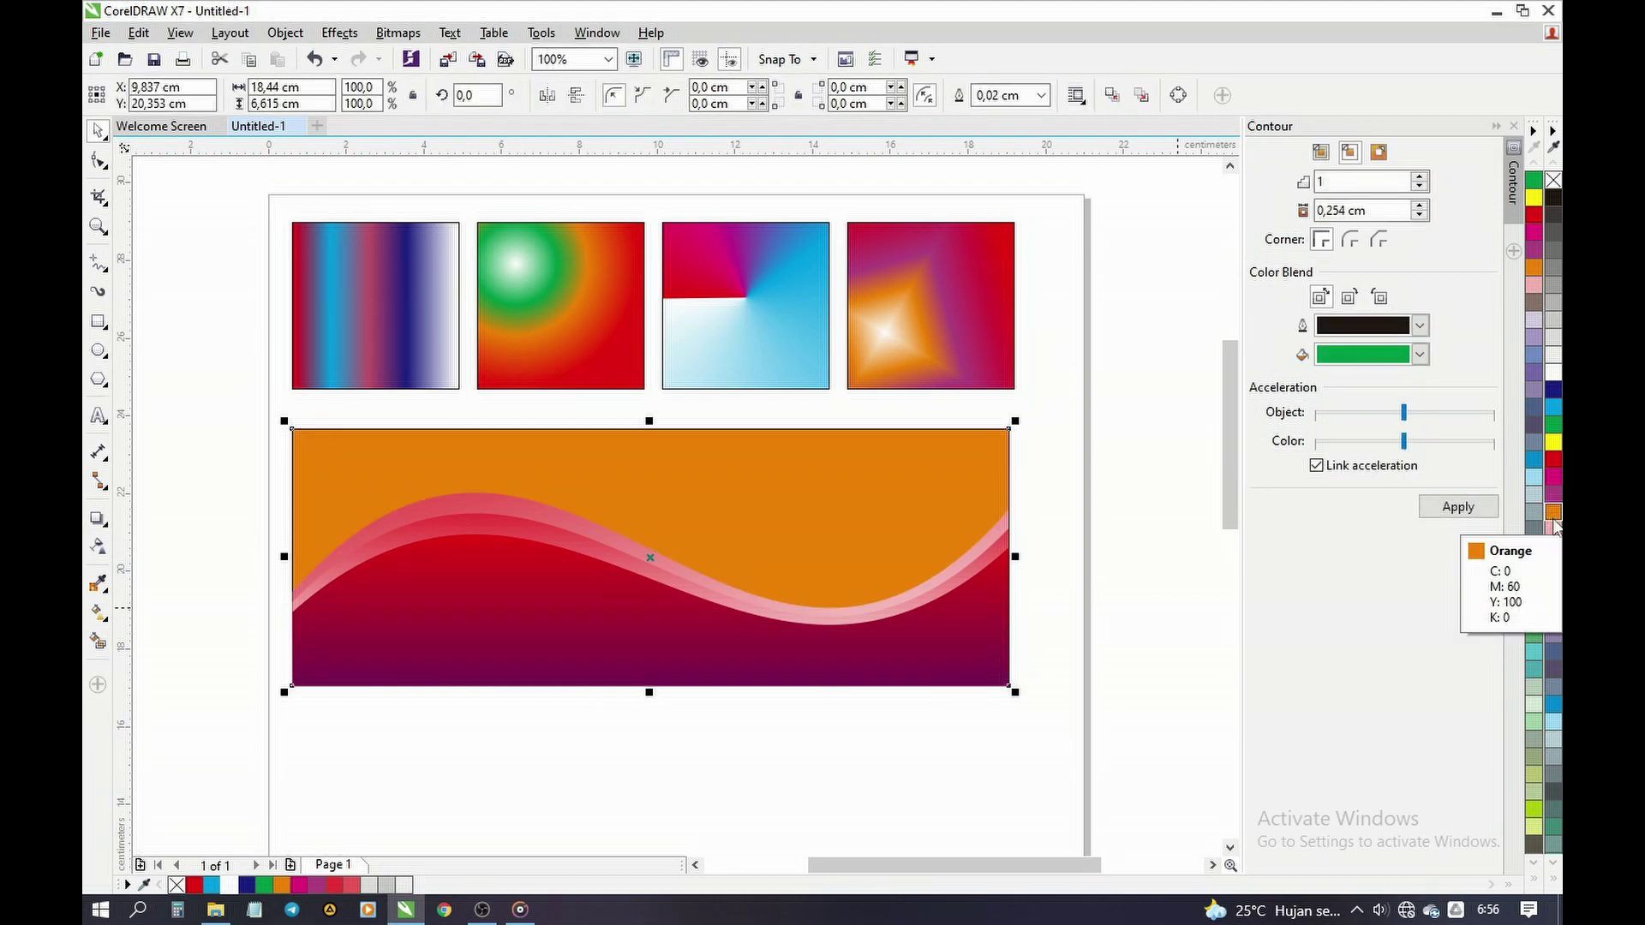
pyautogui.hotkey('ctrl', 'z')
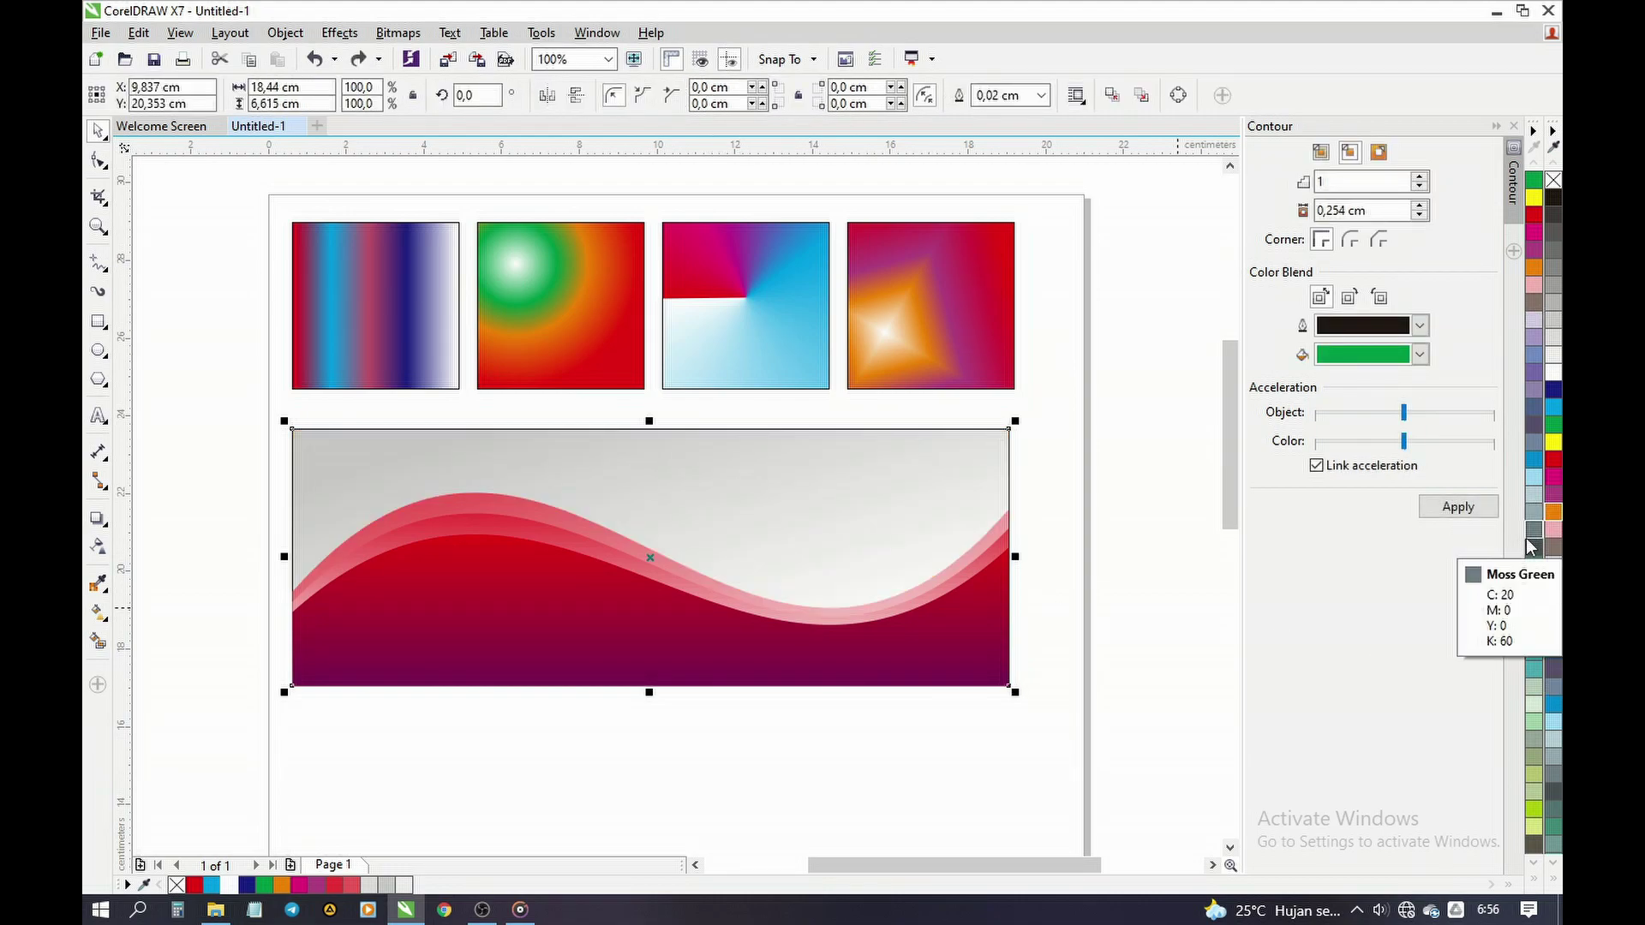
pyautogui.click(1124, 595)
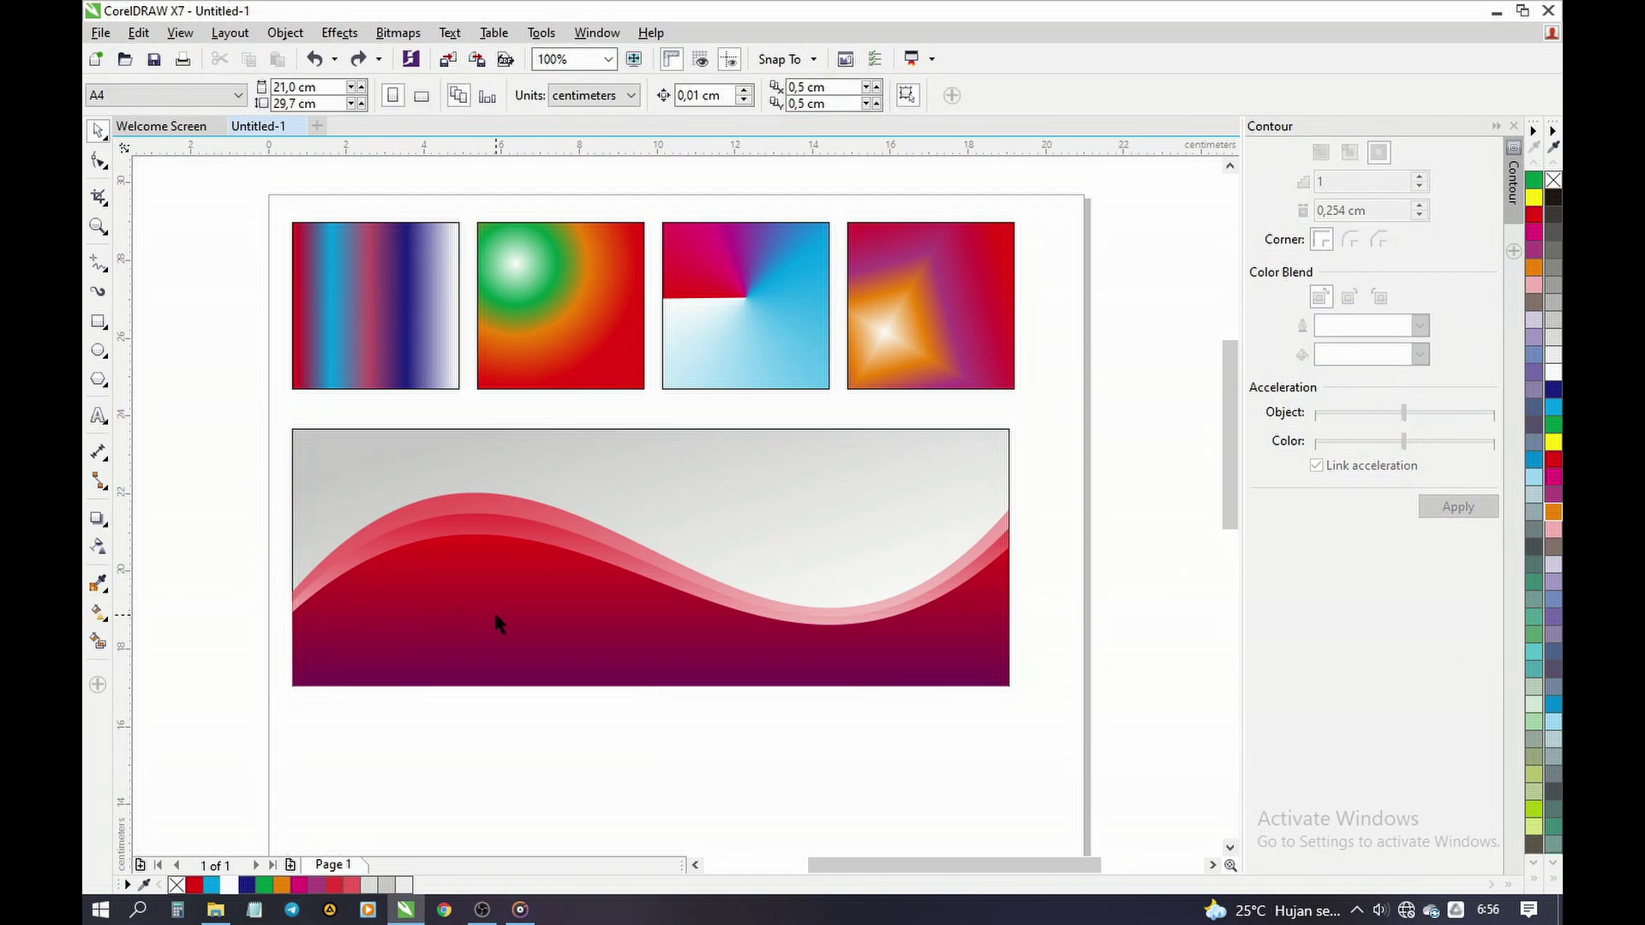
pyautogui.scroll(-2, 494, 609)
pyautogui.scroll(3, 495, 610)
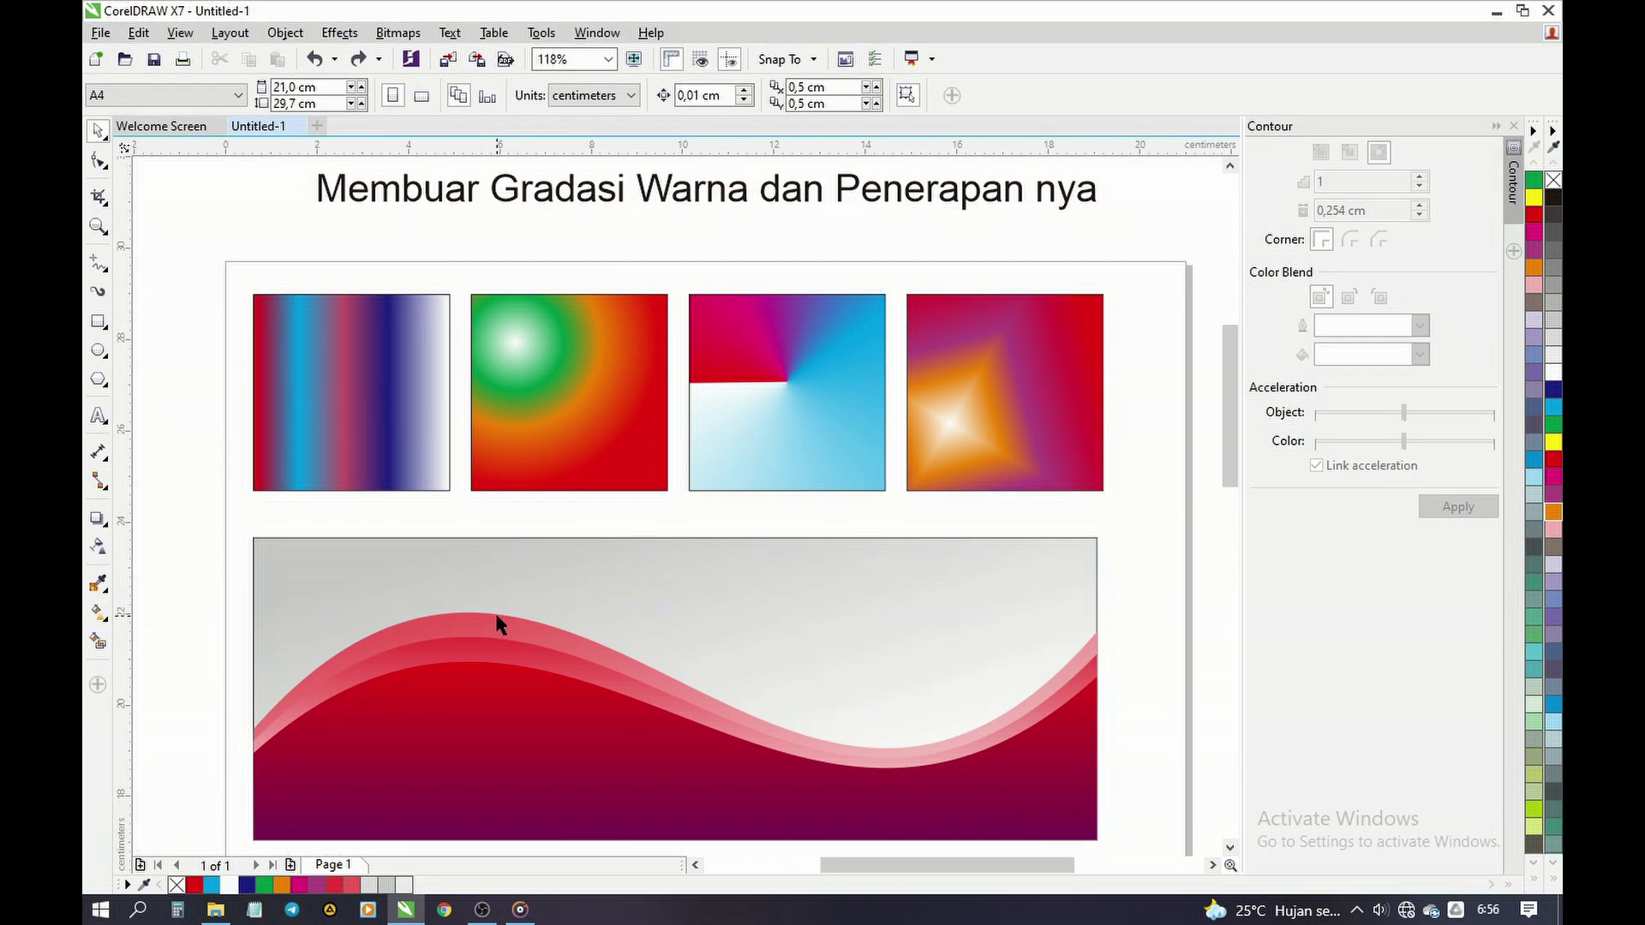